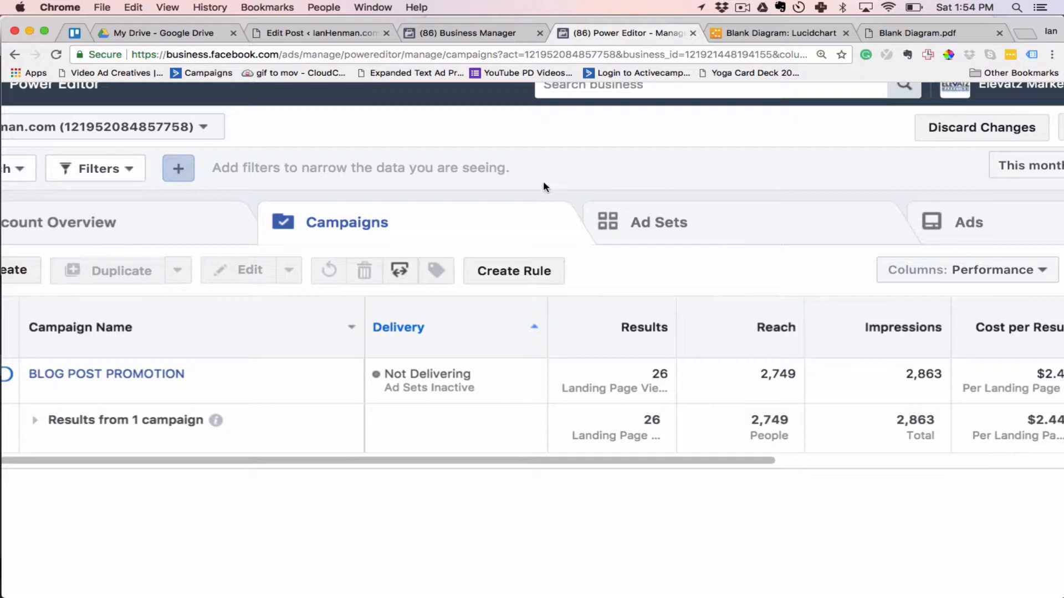
pyautogui.hotkey('ctrl', 'Tab')
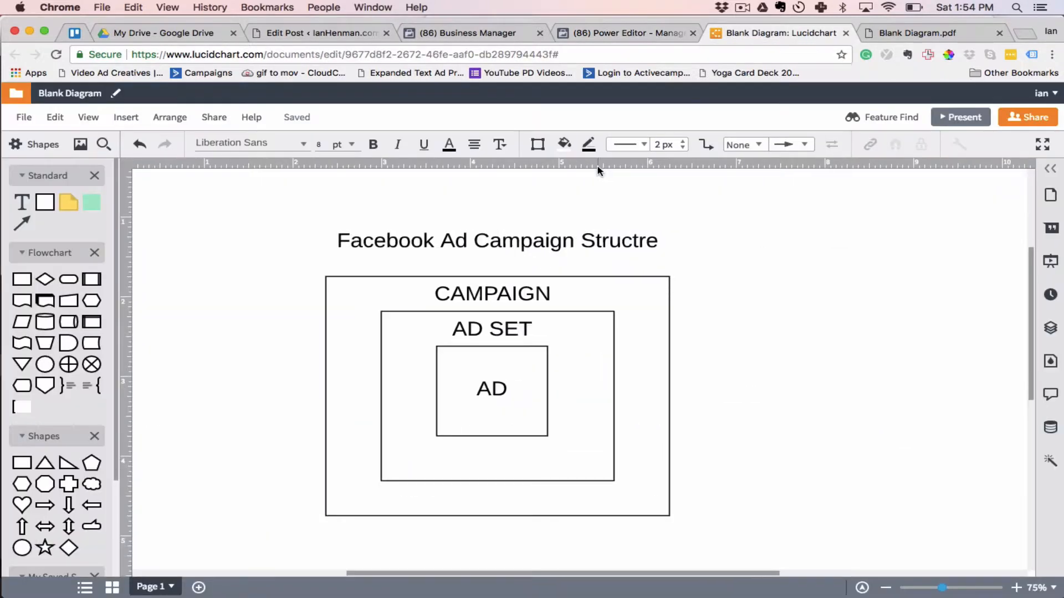
pyautogui.hotkey('ctrl', 'shift', 'Tab')
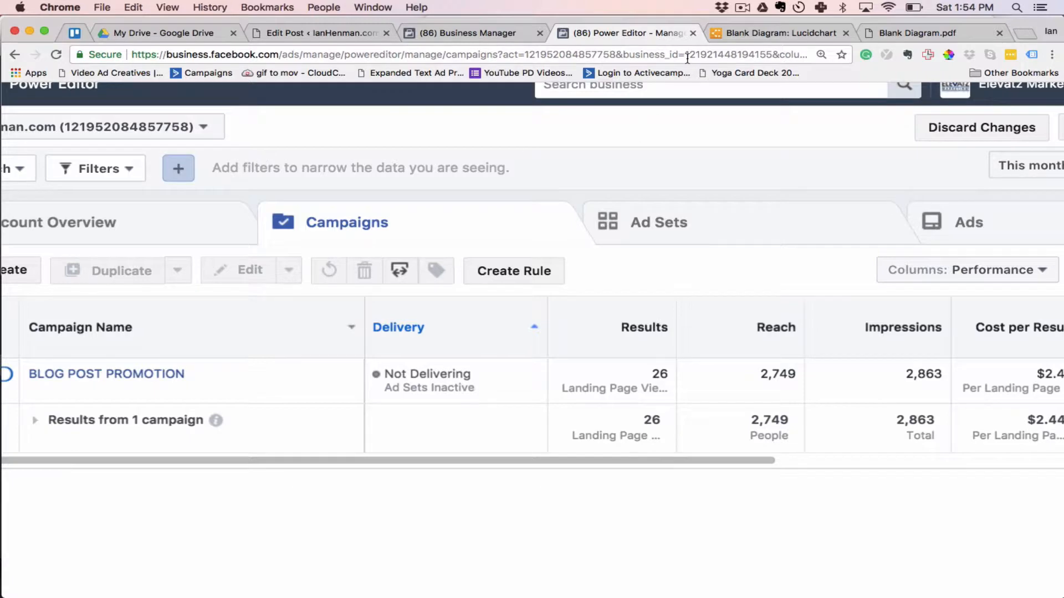
pyautogui.click(743, 4)
pyautogui.click(756, 48)
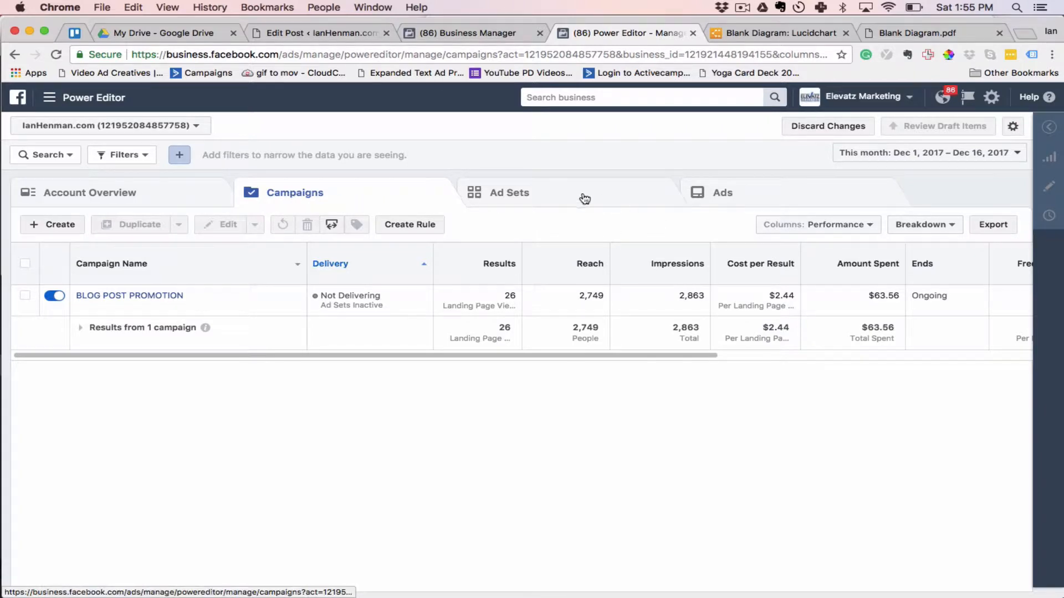
# Step: Start a new campaign named "Example Roofer" with the Auction buying type and the Traffic objective
pyautogui.click(52, 227)
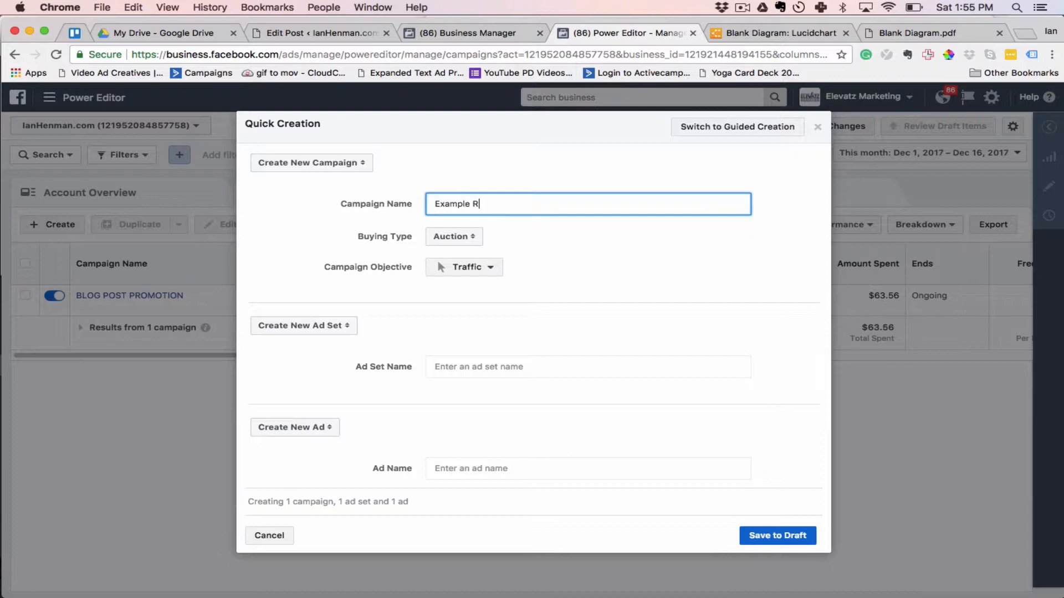
pyautogui.write('oofer')
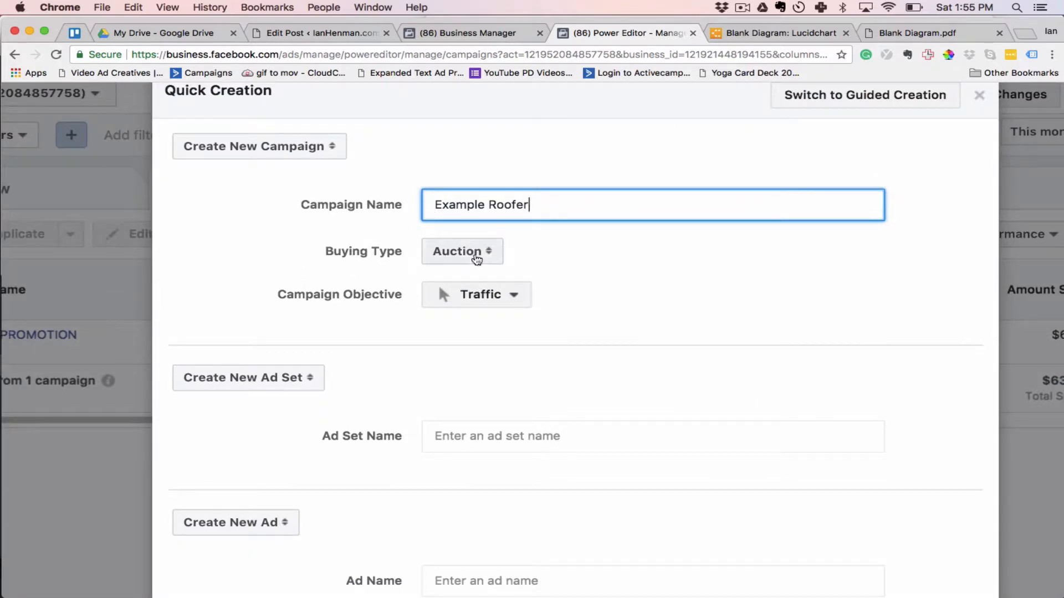
pyautogui.click(465, 240)
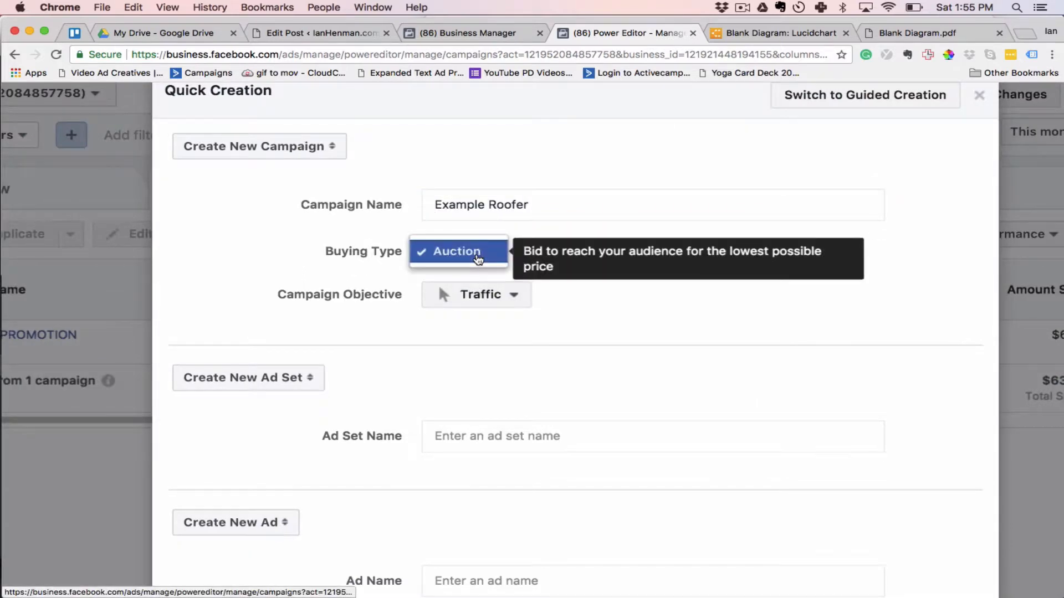
pyautogui.click(478, 258)
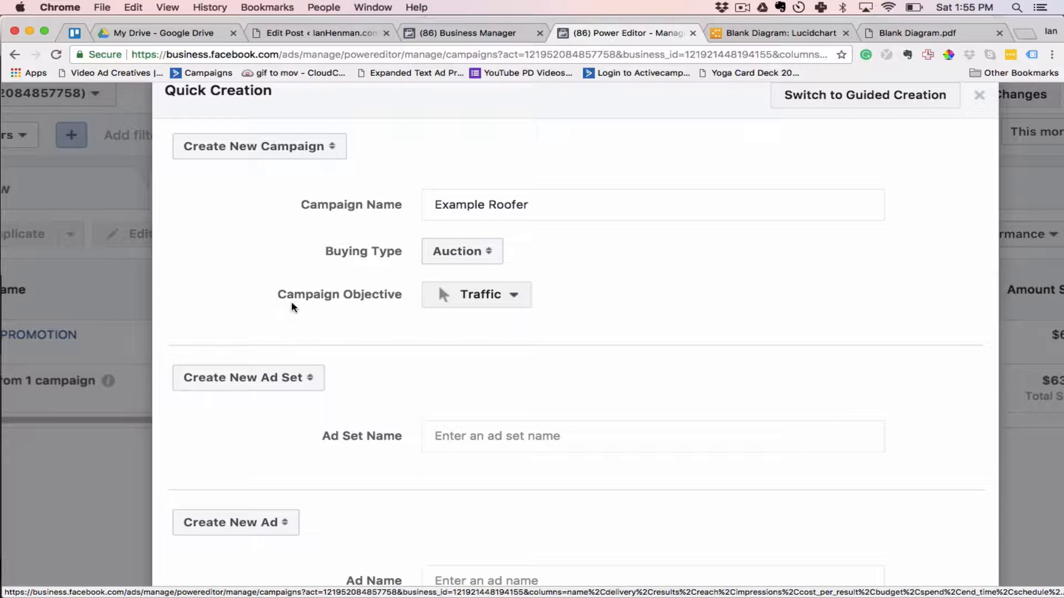
pyautogui.click(494, 303)
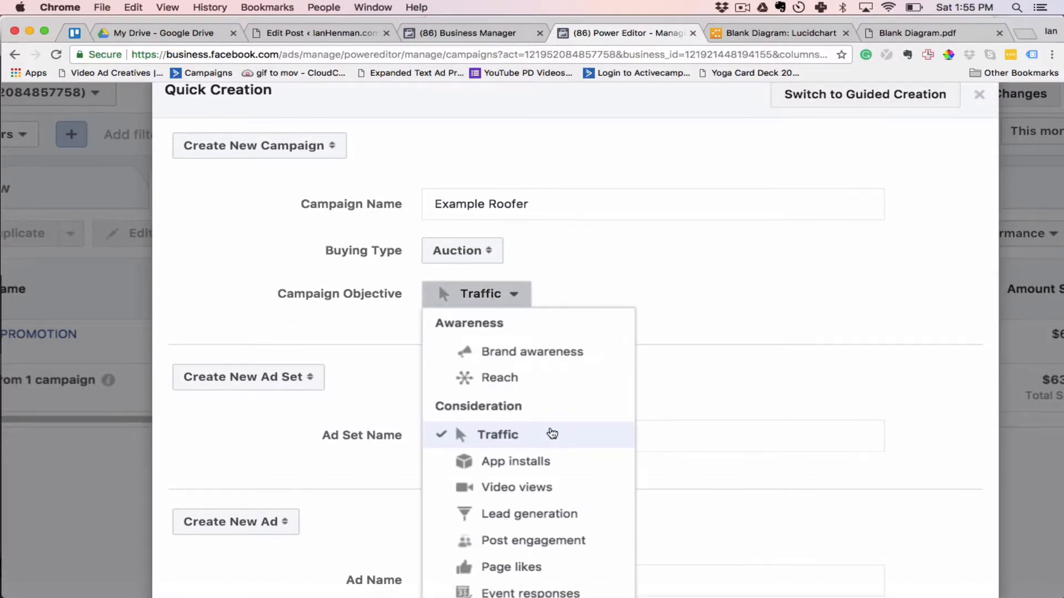
pyautogui.scroll(-5, 551, 432)
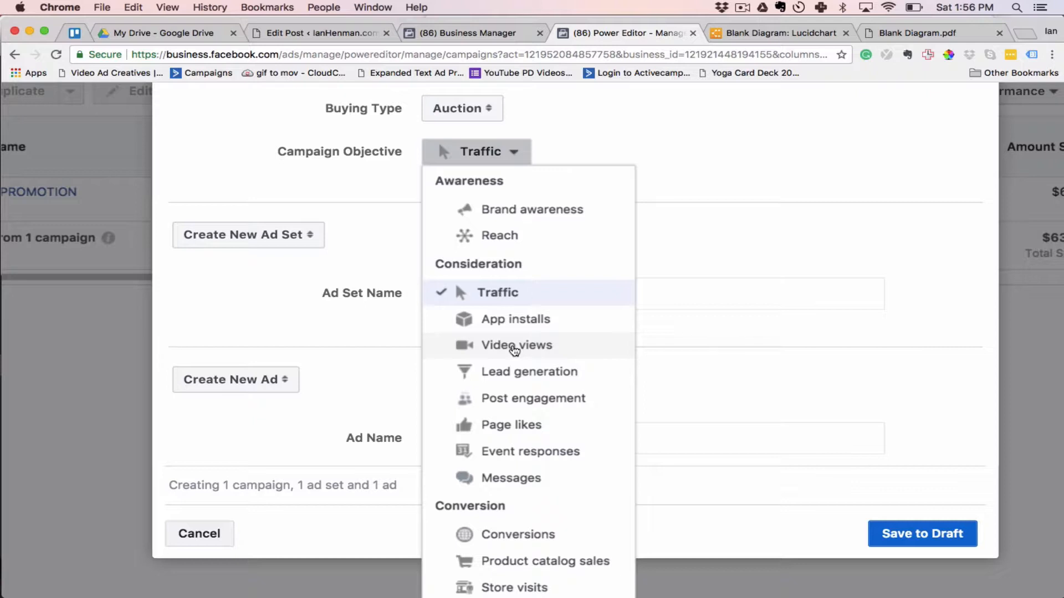
pyautogui.click(507, 293)
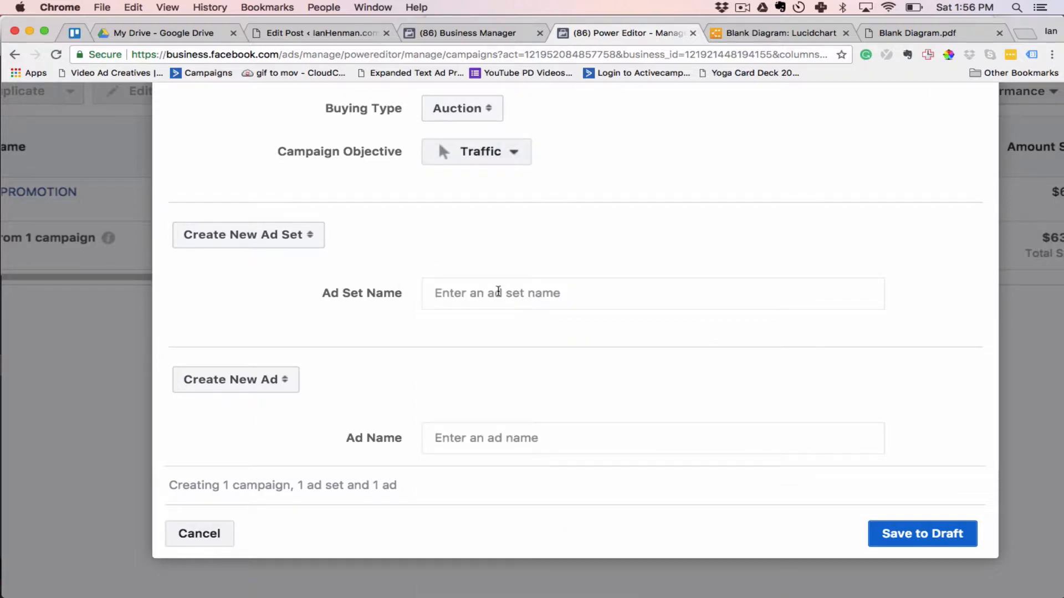
# Step: Name the new ad set "Roofing Quotes"
pyautogui.click(496, 292)
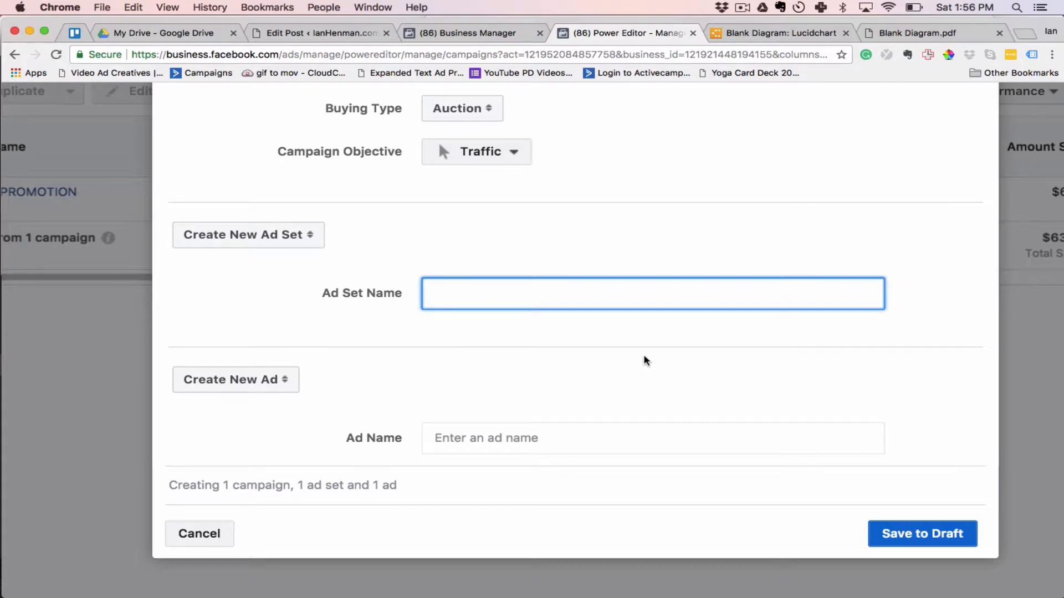
pyautogui.write('Roofing Quites')
pyautogui.press('BackSpace')
pyautogui.press('BackSpace')
pyautogui.press('BackSpace')
pyautogui.press('BackSpace')
pyautogui.write('otes')
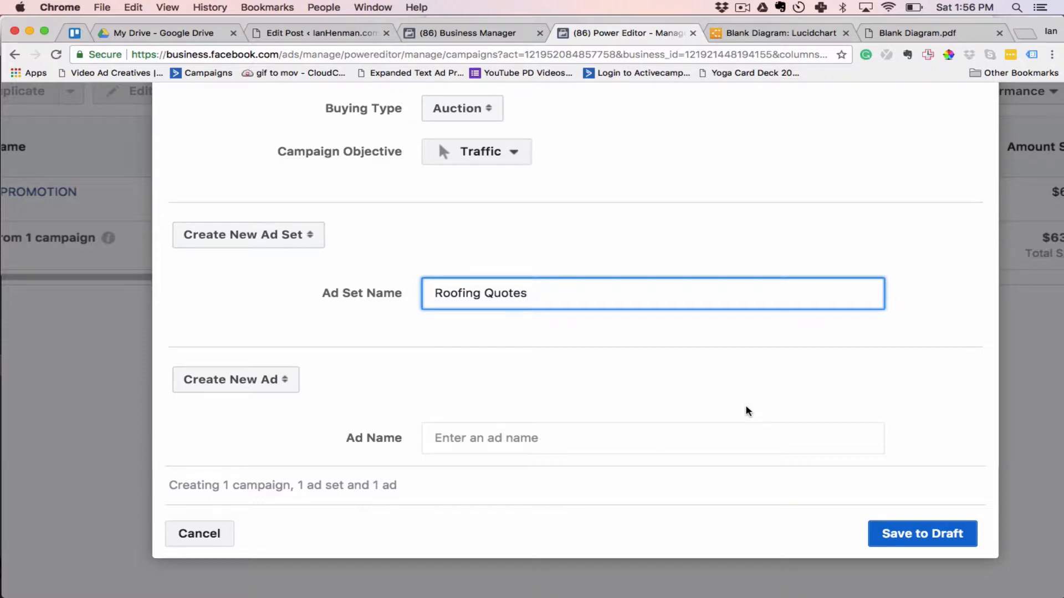
# Step: Name the new ad "Quote AD" and save the campaign, ad set and ad as a draft
pyautogui.scroll(1, 746, 412)
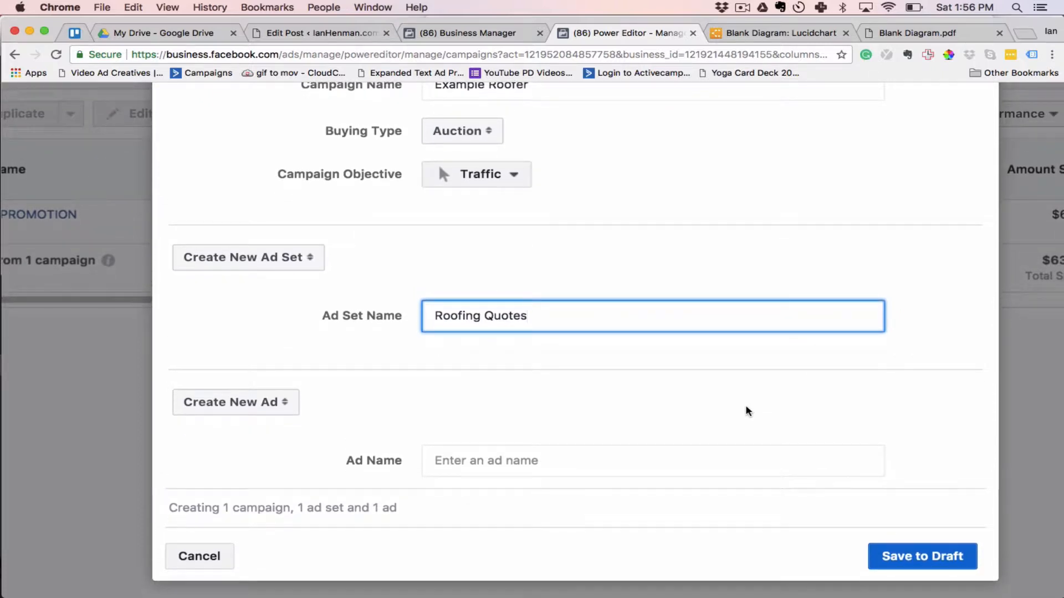
pyautogui.scroll(-1, 679, 397)
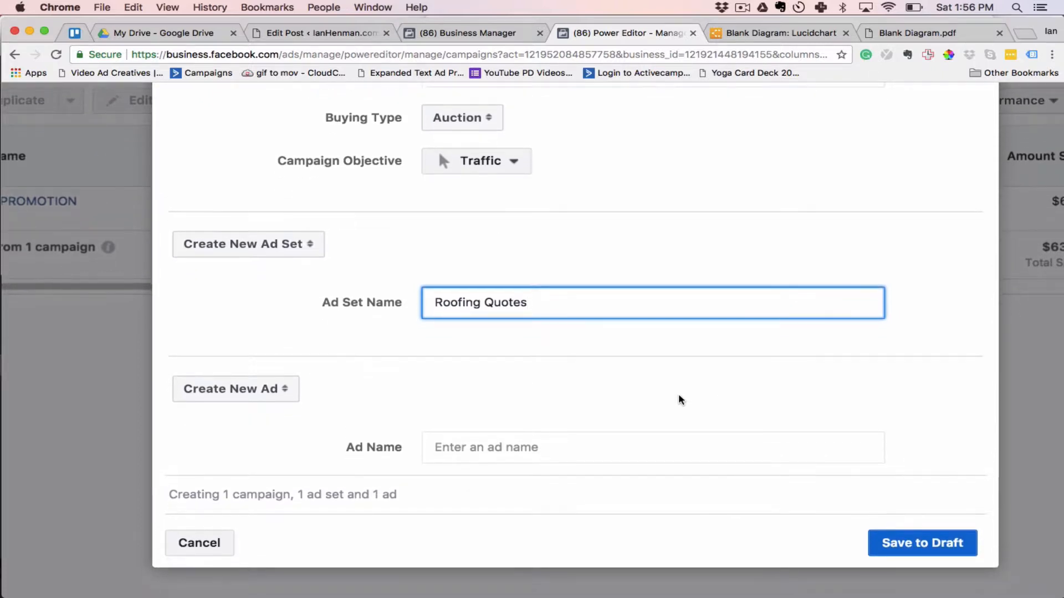
pyautogui.click(486, 447)
pyautogui.write('QUote Ad')
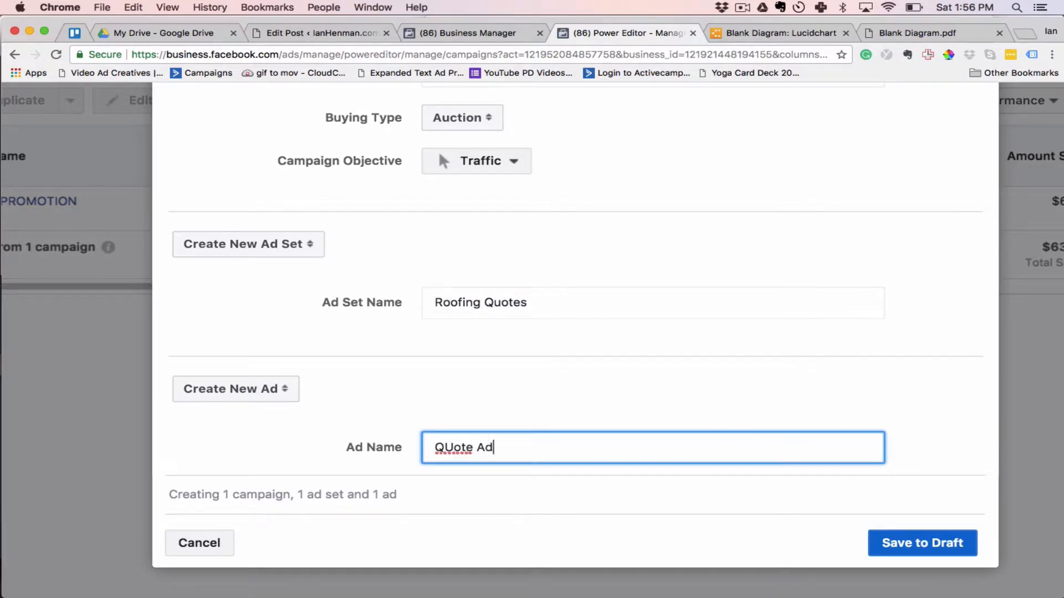
pyautogui.press('BackSpace')
pyautogui.press('BackSpace')
pyautogui.press('BackSpace')
pyautogui.press('BackSpace')
pyautogui.write('uote AD')
pyautogui.click(894, 542)
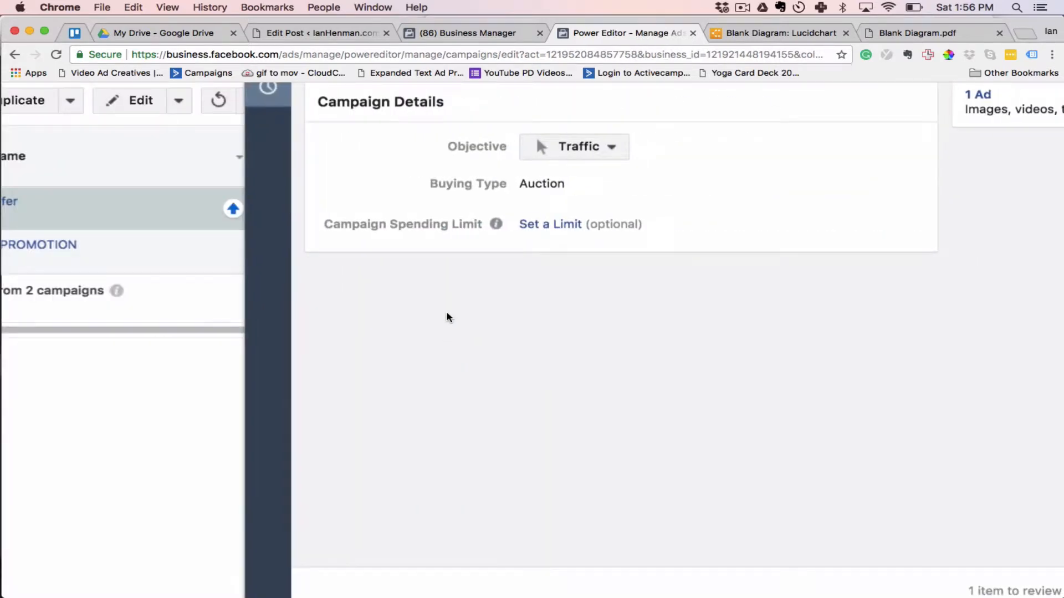
# Step: Review the Example Roofer campaign's details and objective options, and close its editor
pyautogui.hscroll(1, 447, 316)
pyautogui.scroll(-5, 432, 294)
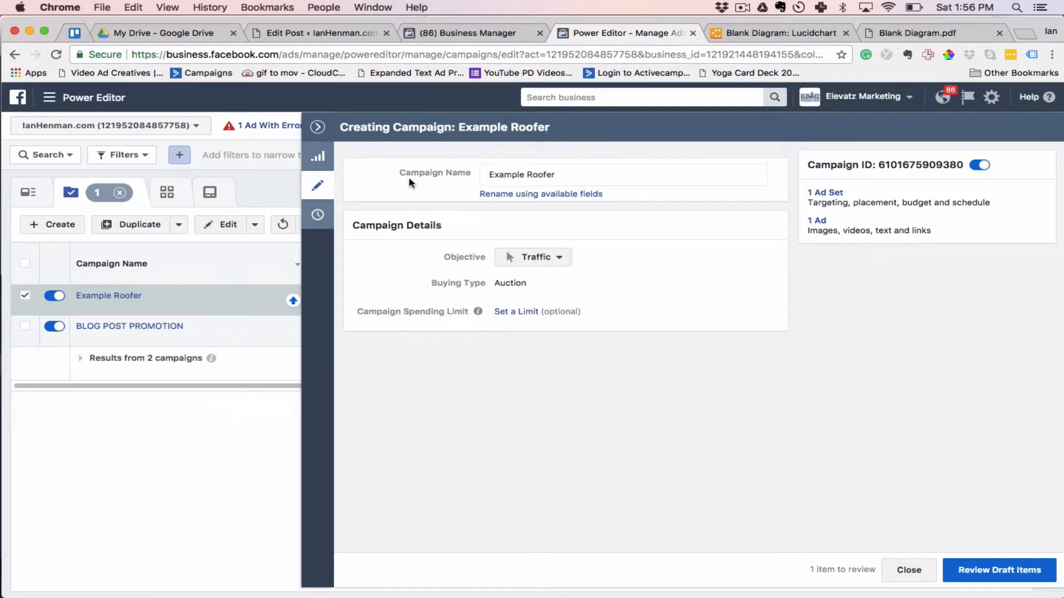
pyautogui.click(554, 261)
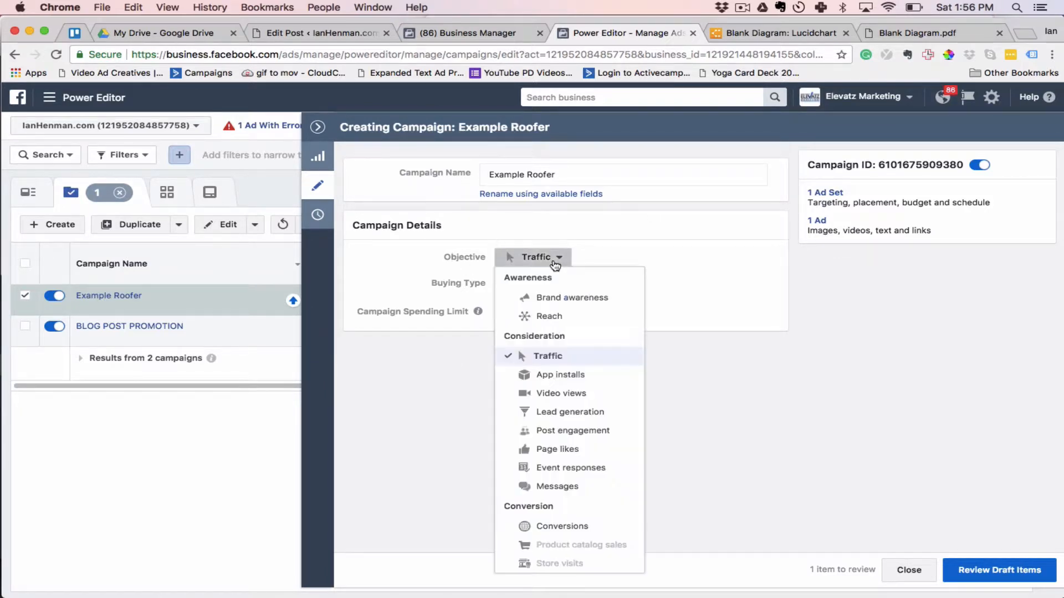
pyautogui.click(731, 332)
pyautogui.click(910, 570)
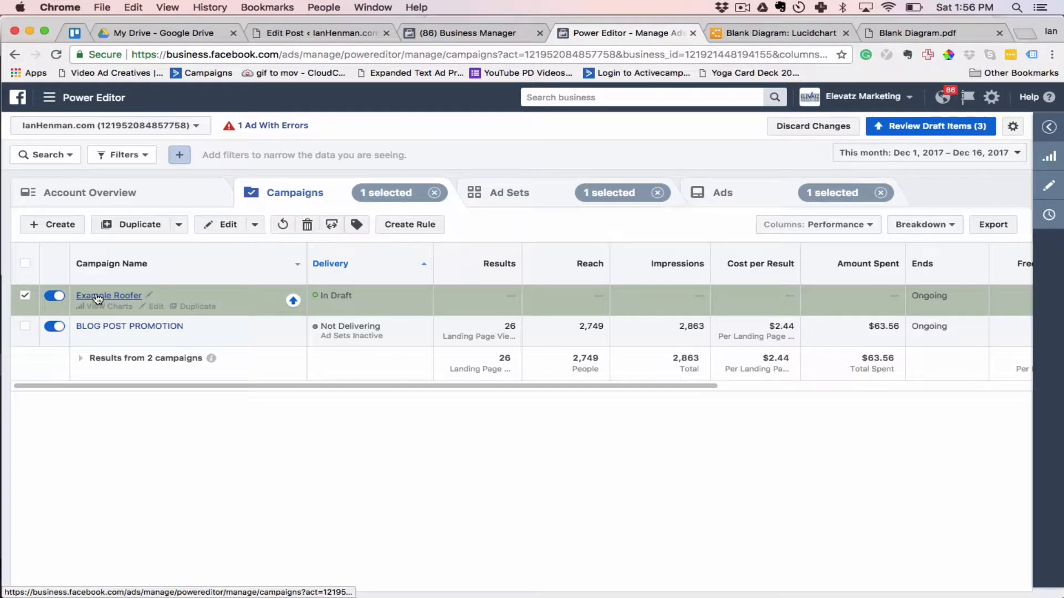
# Step: Go into the Example Roofer campaign and open its Roofing Quotes ad set for editing
pyautogui.scroll(5, 103, 300)
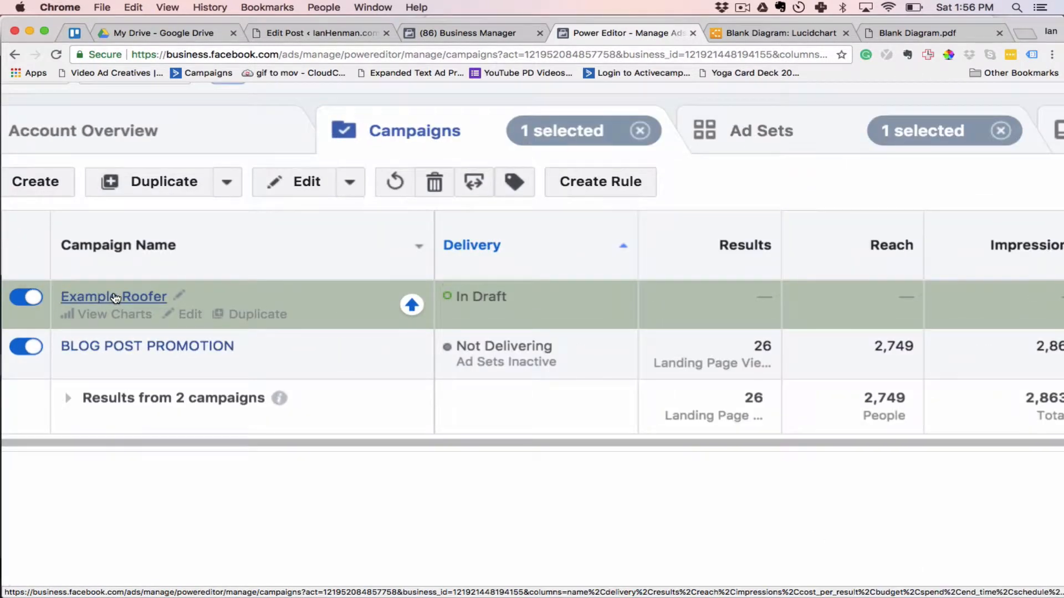
pyautogui.click(132, 299)
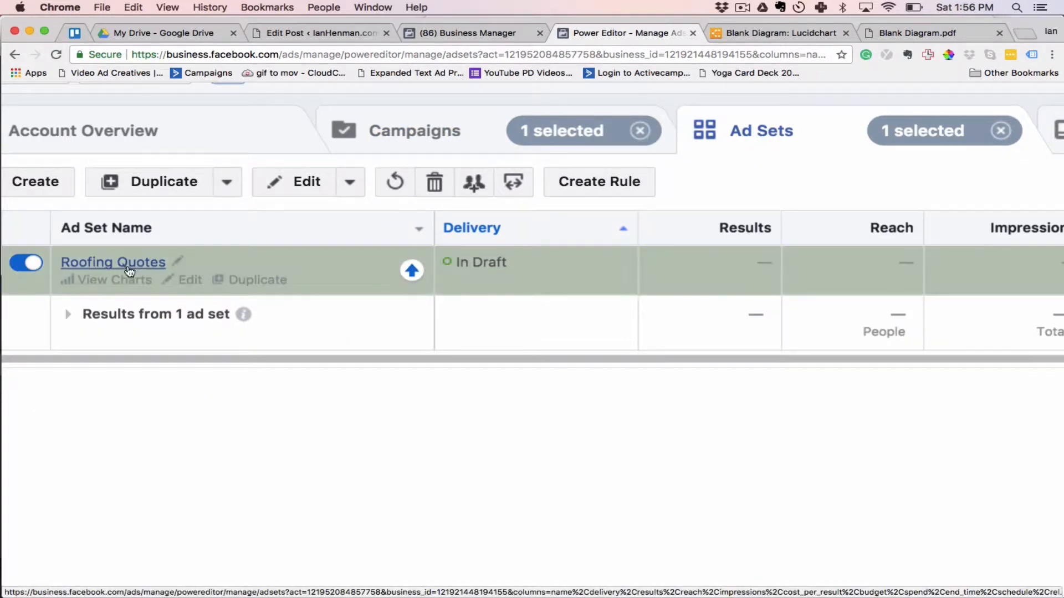
pyautogui.hscroll(-3, 126, 271)
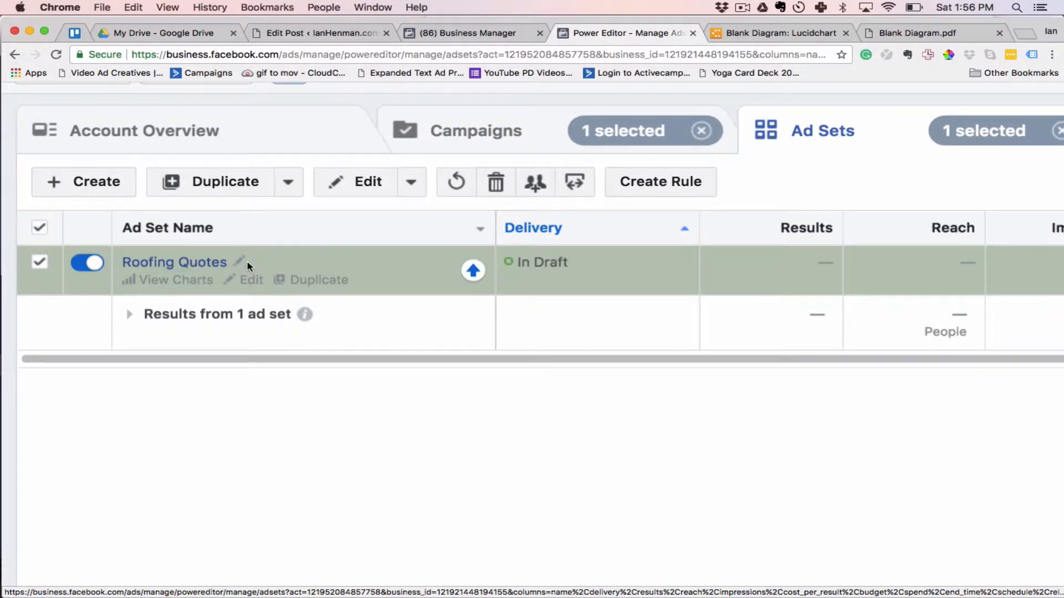
pyautogui.scroll(5, 244, 264)
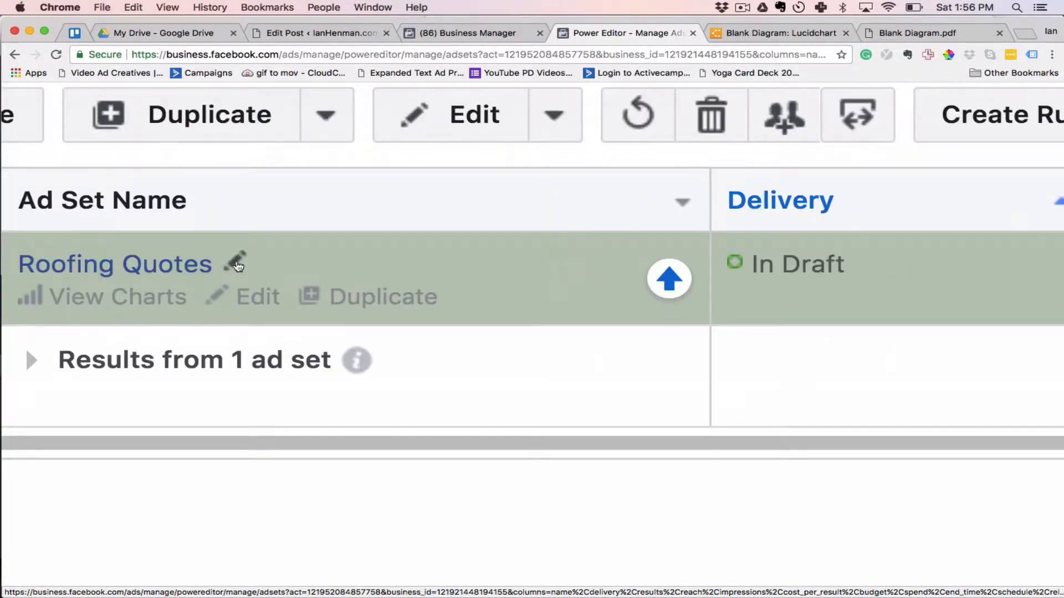
pyautogui.click(243, 265)
pyautogui.click(419, 390)
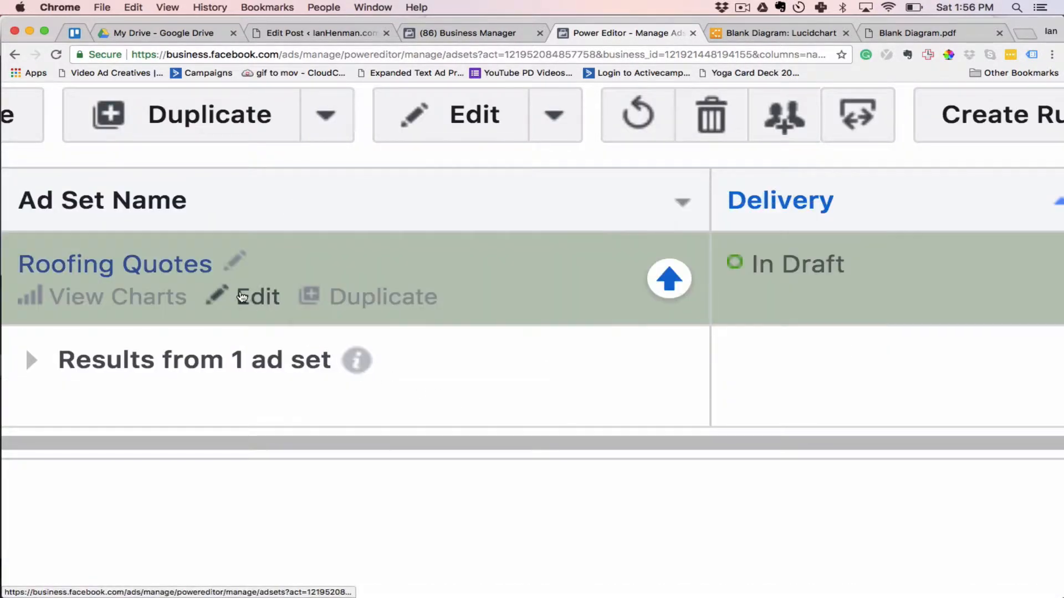
pyautogui.click(250, 302)
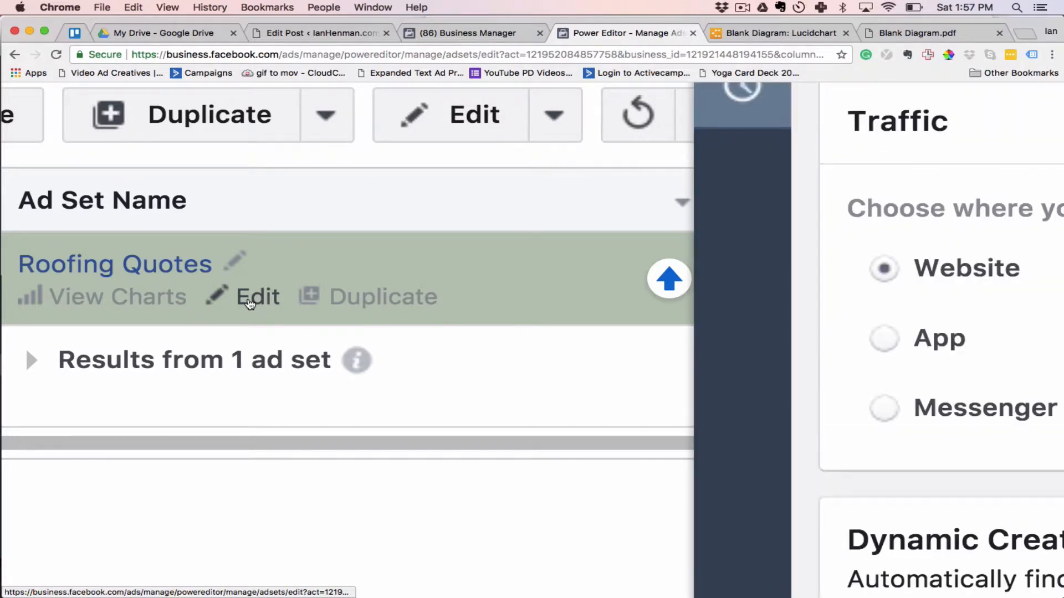
# Step: Examine the ad set's traffic destination and the potential reach in its audience definition
pyautogui.scroll(-5, 249, 302)
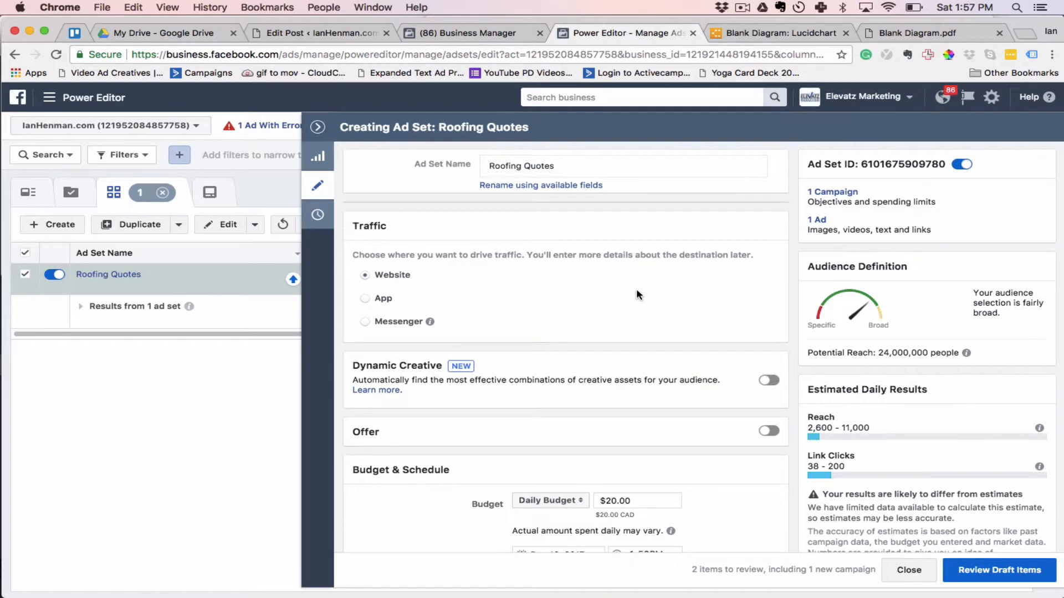
pyautogui.scroll(-3, 759, 312)
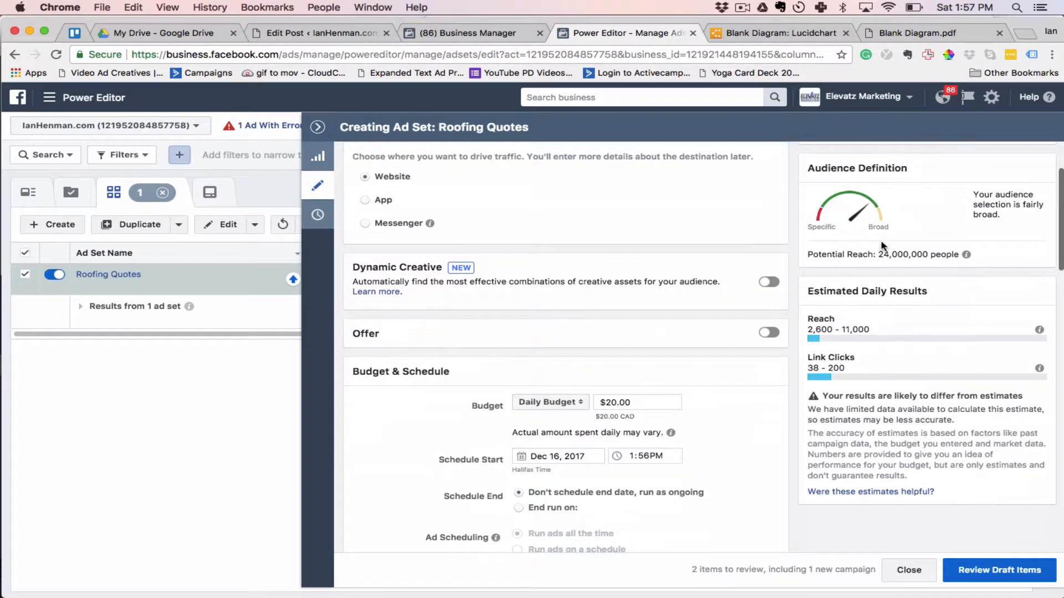
pyautogui.moveTo(877, 258); pyautogui.dragTo(934, 258)
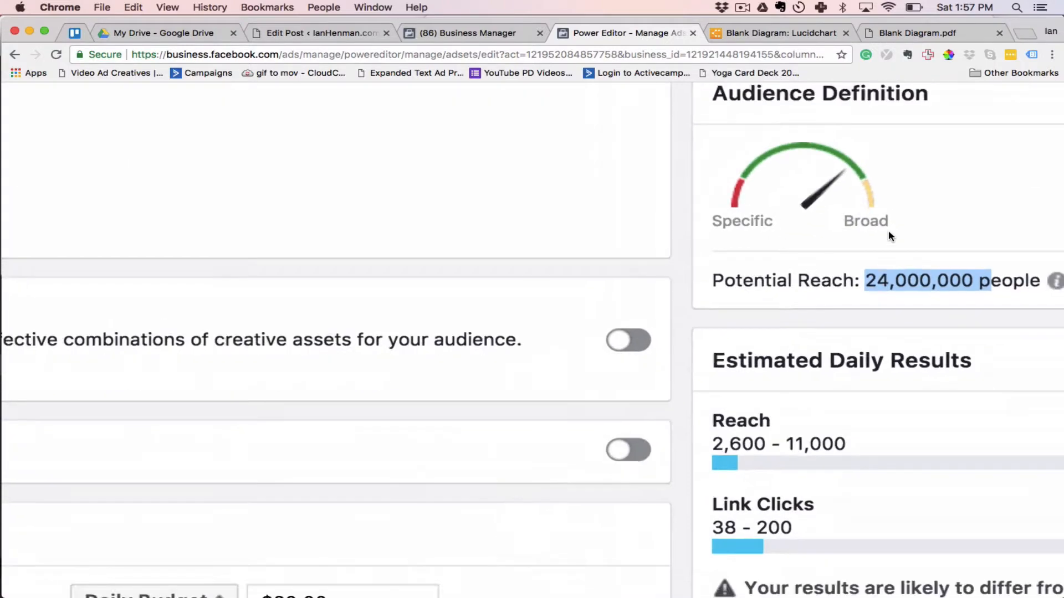
pyautogui.scroll(-3, 520, 293)
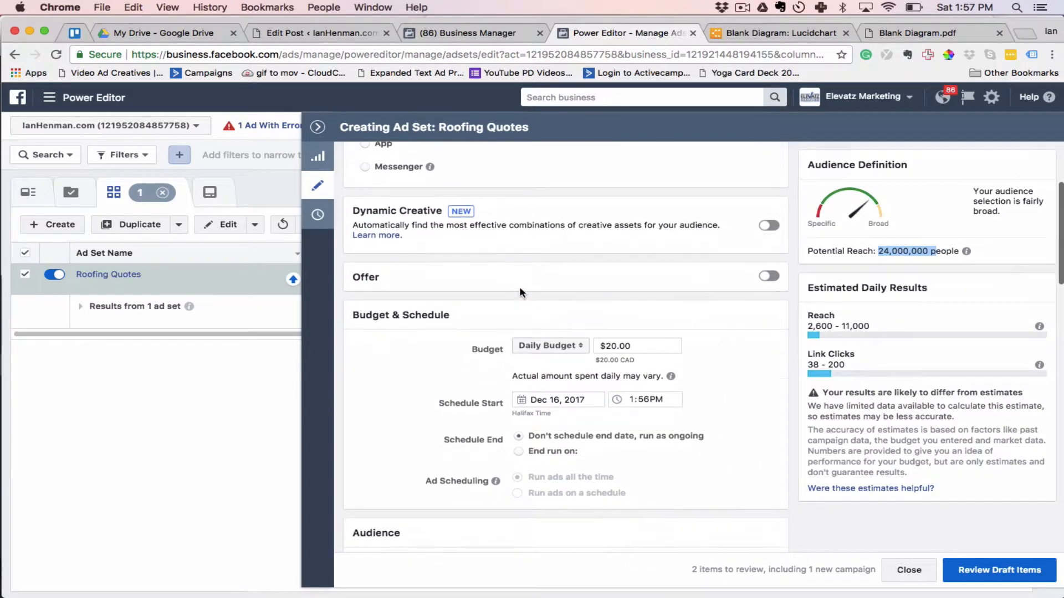
# Step: Set the ad set's daily budget to $5.00
pyautogui.scroll(5, 584, 326)
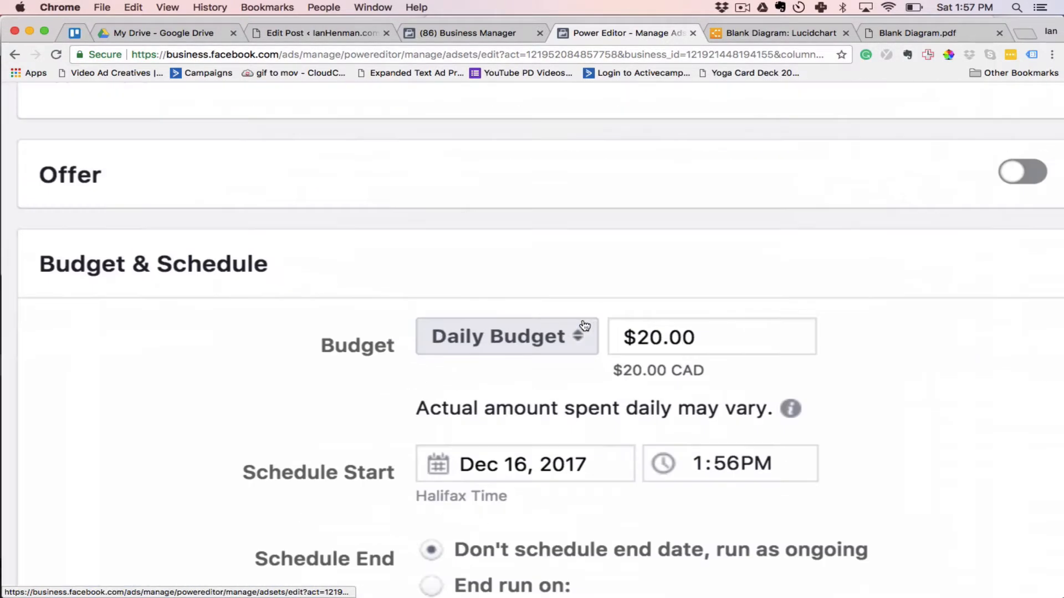
pyautogui.click(664, 337)
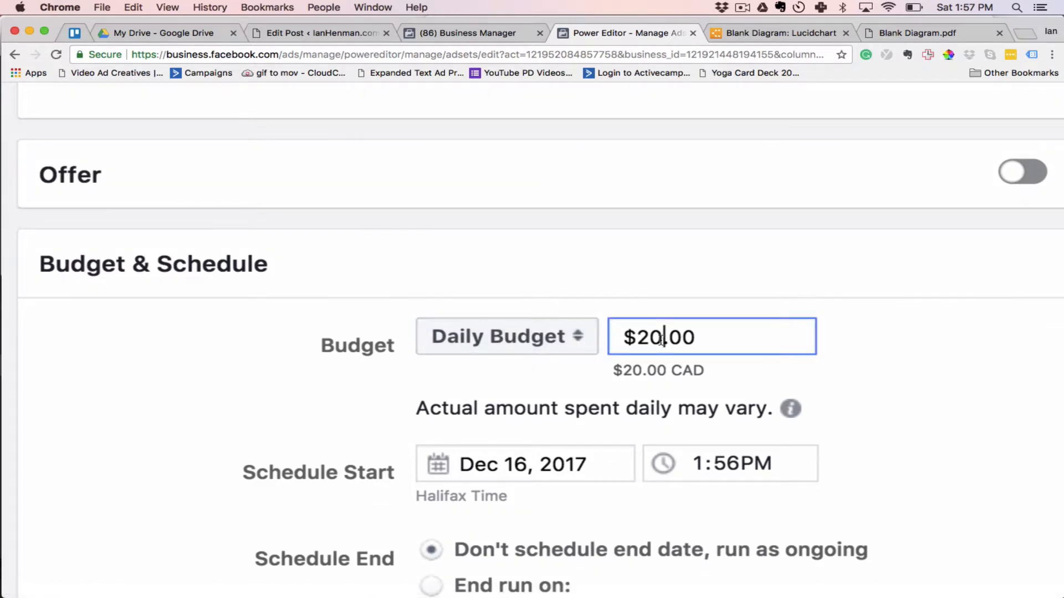
pyautogui.press('BackSpace')
pyautogui.press('BackSpace')
pyautogui.write('5')
pyautogui.click(278, 398)
# Step: Remove Canada from the targeted locations in the ad set's audience
pyautogui.scroll(-3, 277, 397)
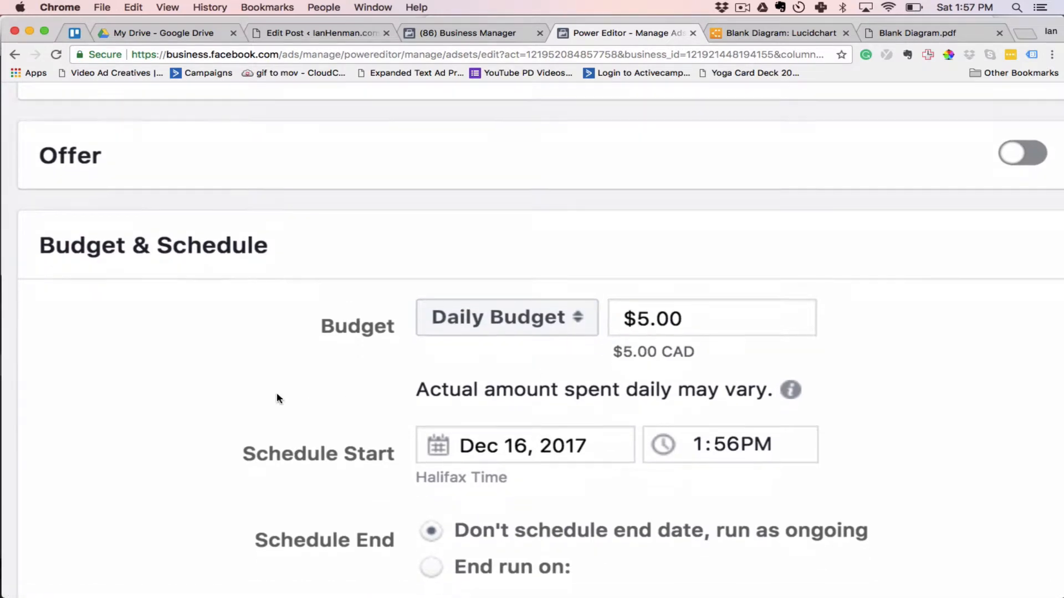
pyautogui.scroll(-3, 614, 448)
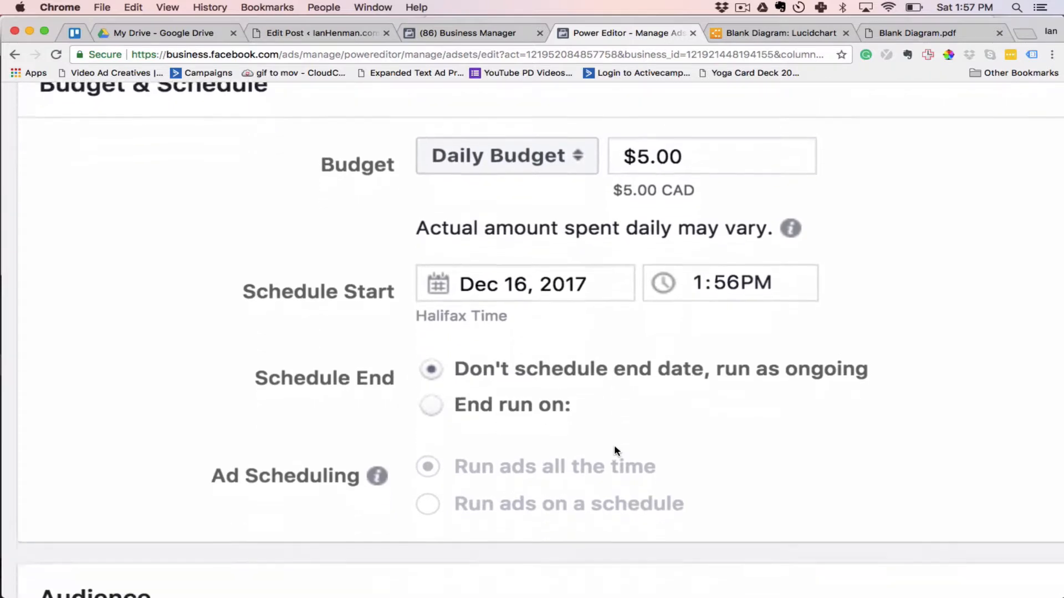
pyautogui.scroll(-4, 722, 490)
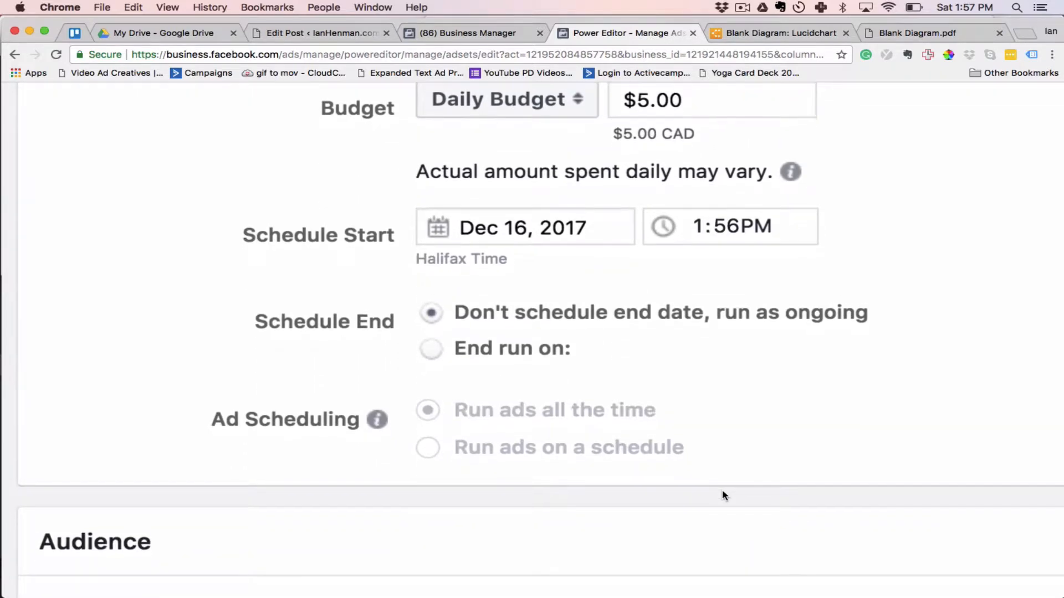
pyautogui.scroll(-2, 722, 495)
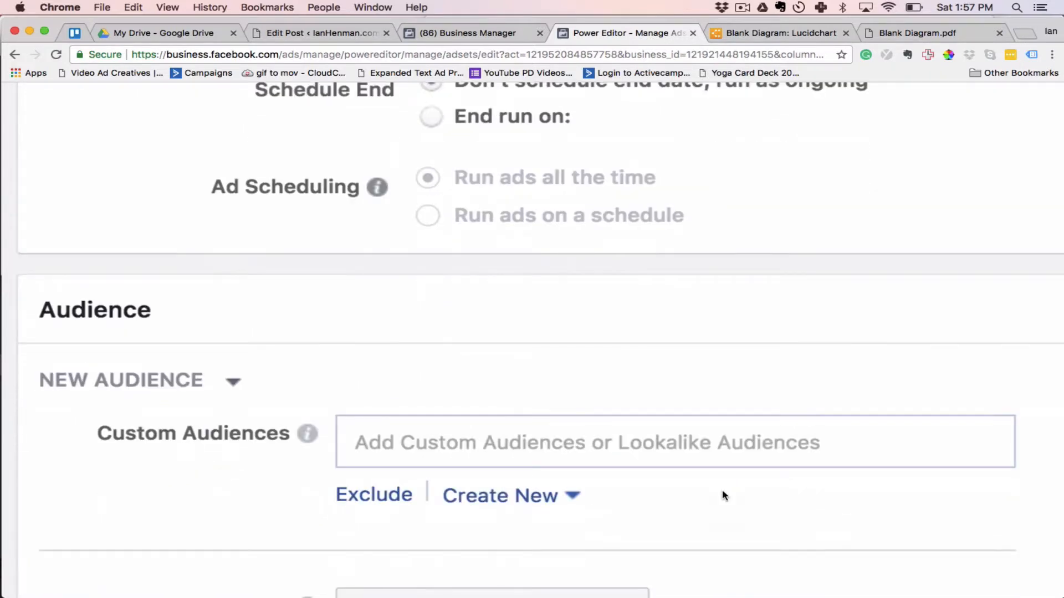
pyautogui.scroll(-3, 722, 496)
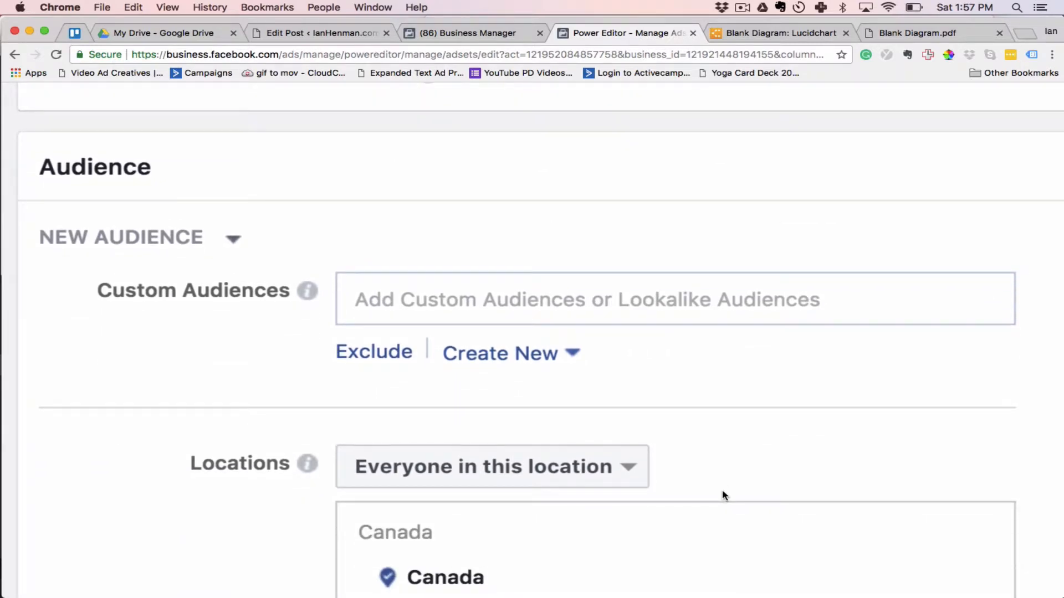
pyautogui.scroll(-2, 723, 495)
pyautogui.scroll(-1, 723, 495)
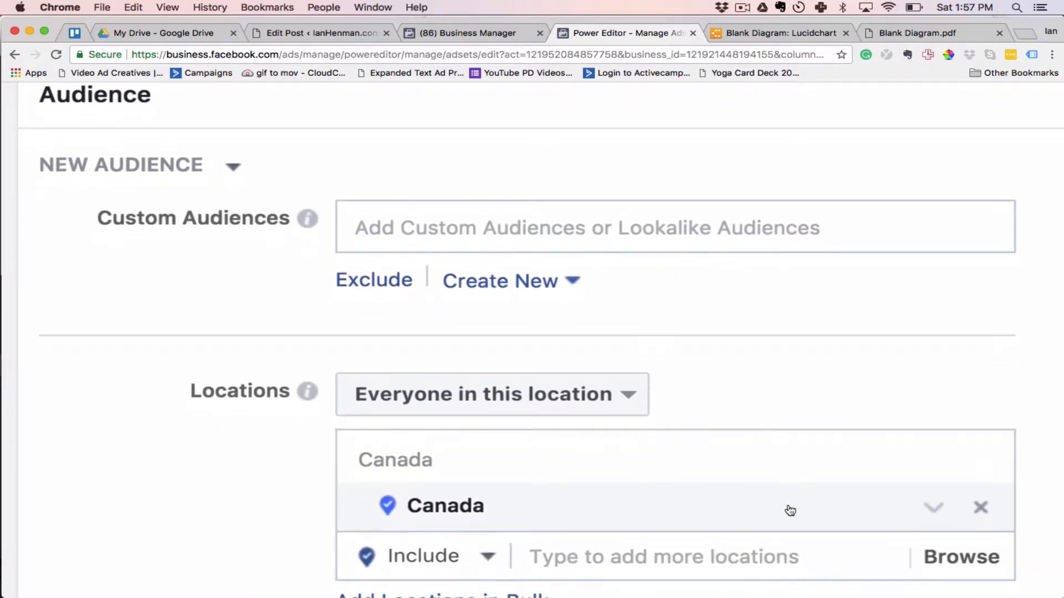
pyautogui.scroll(-3, 685, 482)
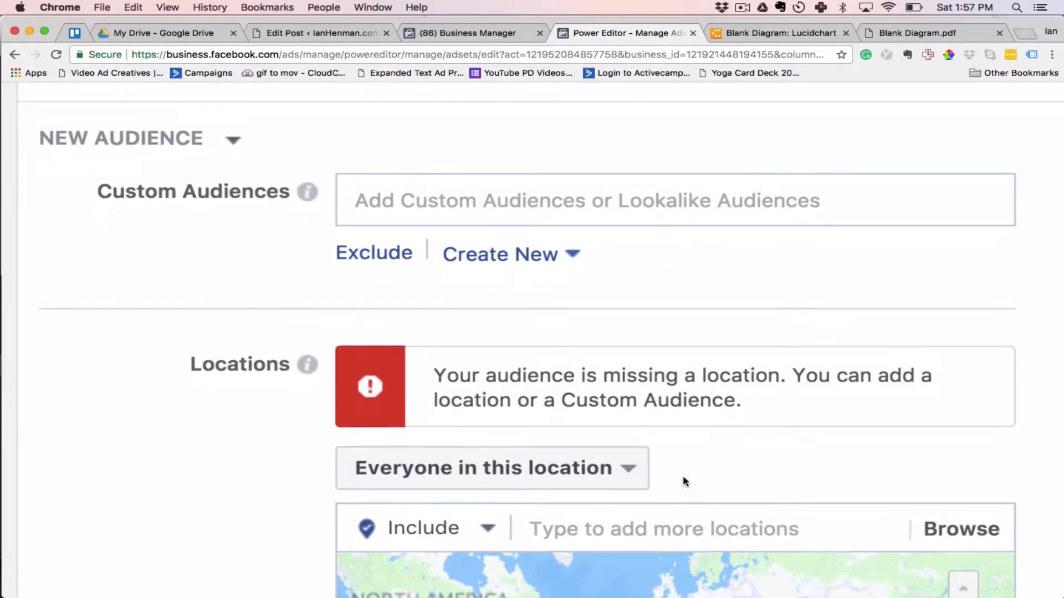
# Step: Add the city of Calgary, Alberta, Canada as an included location for the audience
pyautogui.click(636, 439)
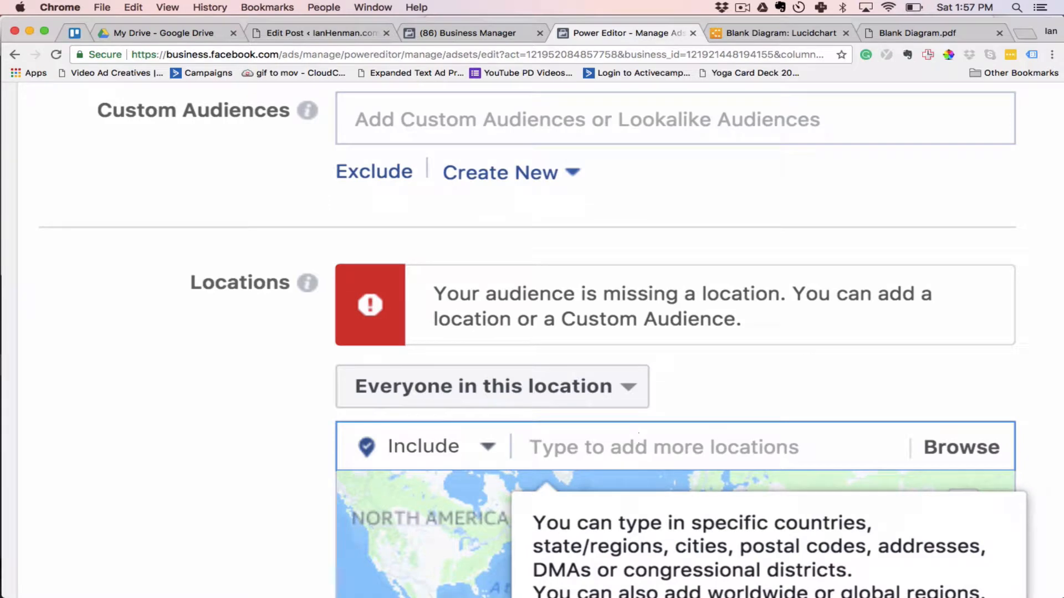
pyautogui.write('calragary')
pyautogui.press('super+a')
pyautogui.write('valra')
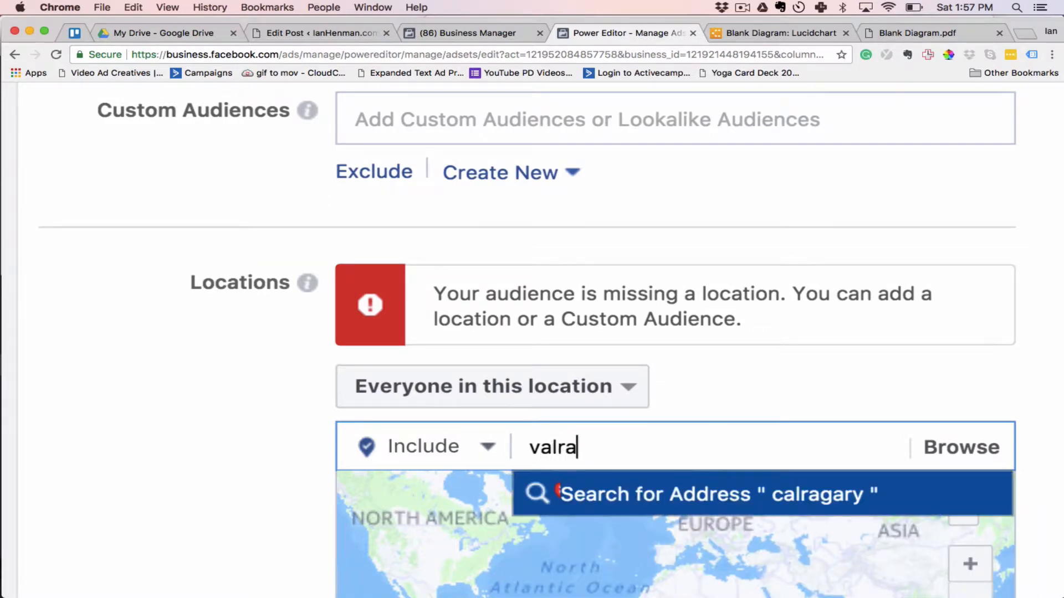
pyautogui.press('super+a')
pyautogui.write('cal')
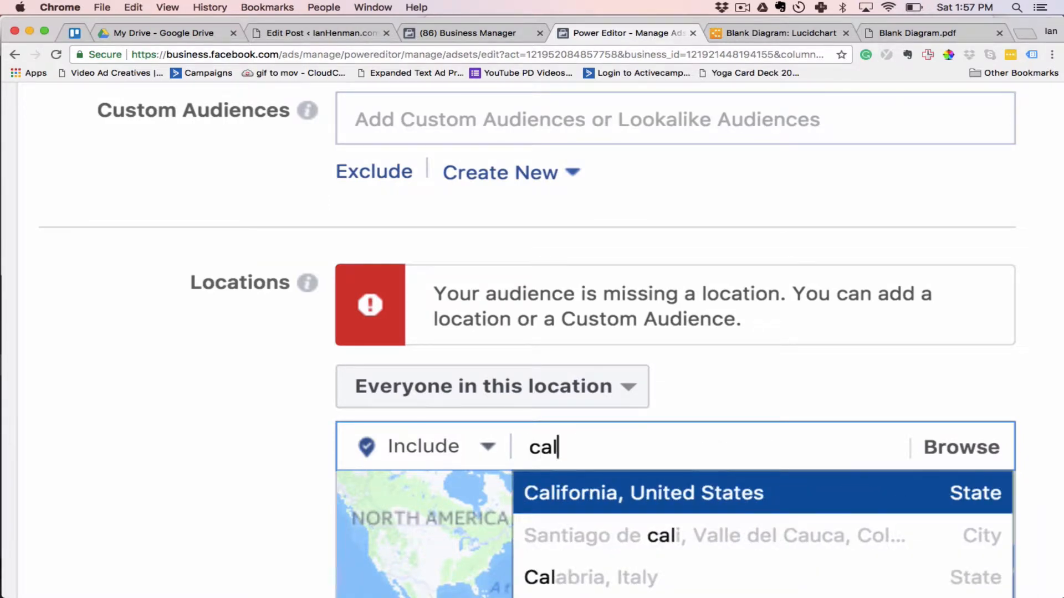
pyautogui.write('ga')
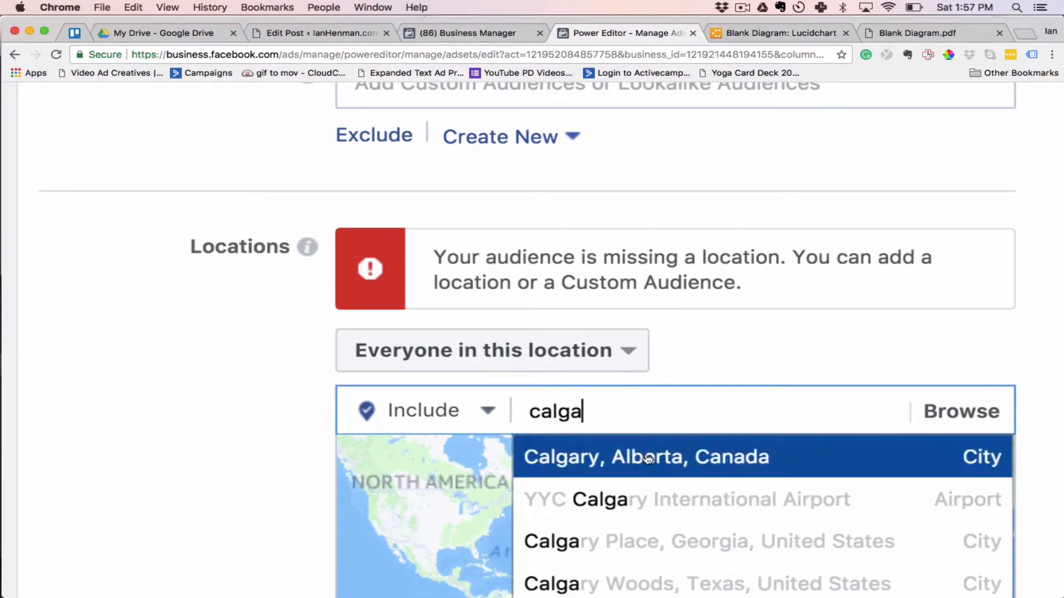
pyautogui.click(669, 455)
# Step: Check the radius options of the Calgary location and leave them as they are
pyautogui.scroll(-5, 743, 389)
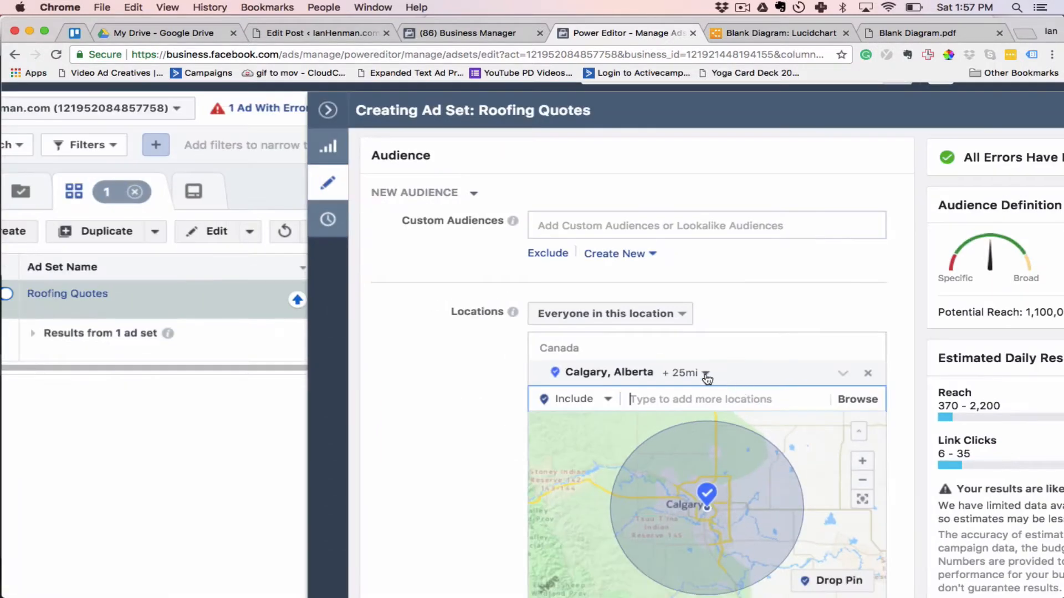
pyautogui.scroll(-3, 427, 432)
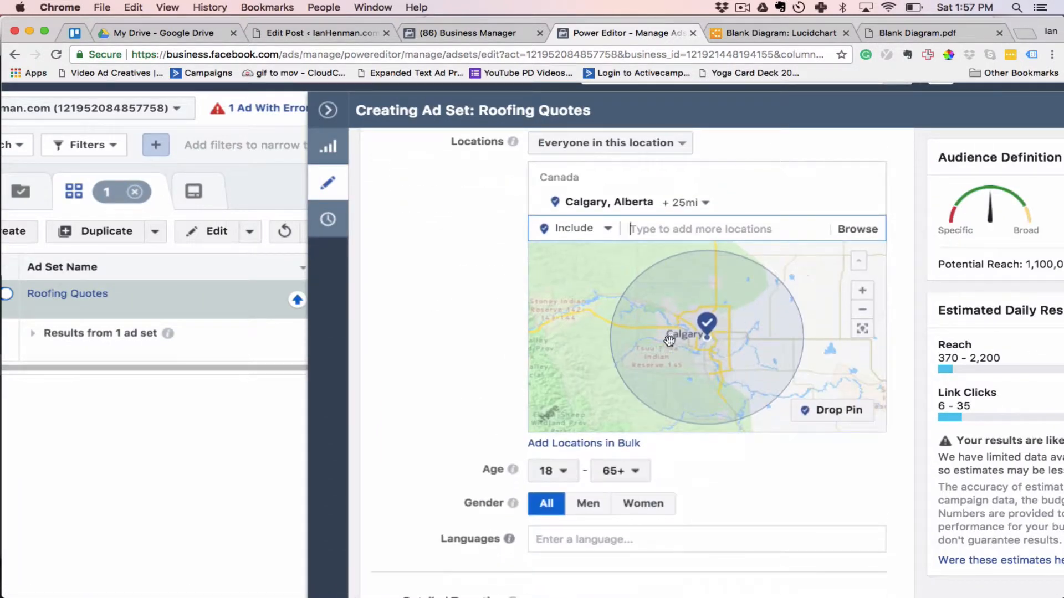
pyautogui.click(686, 202)
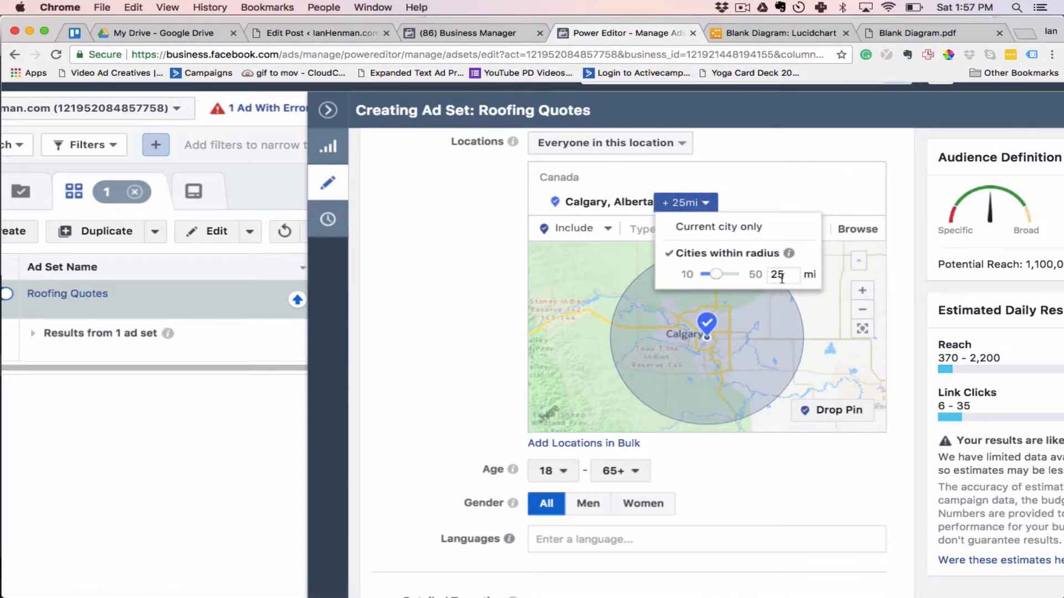
pyautogui.click(470, 301)
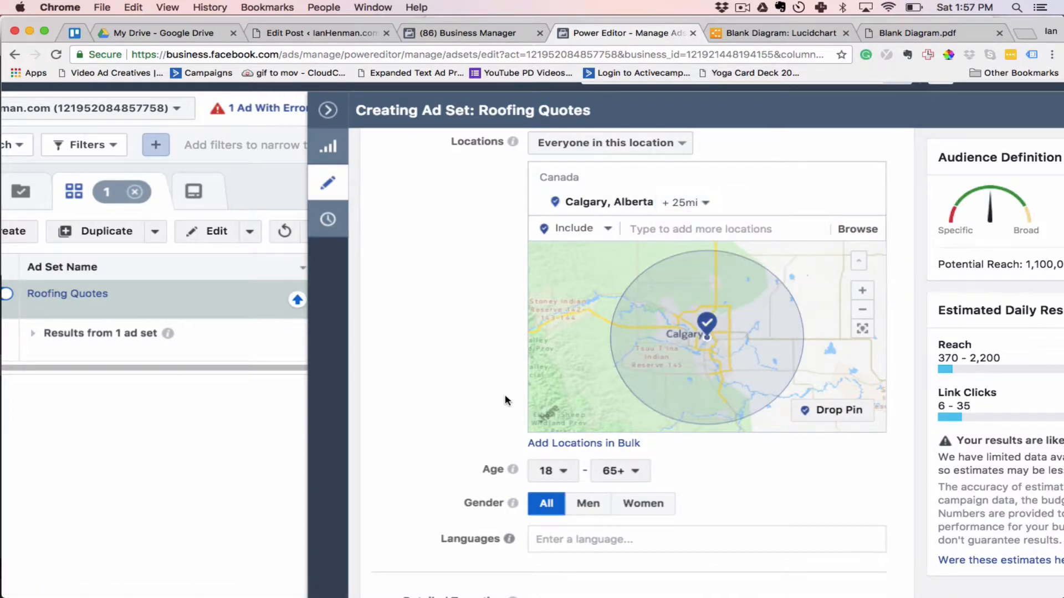
# Step: Set the audience's age range to 35–60
pyautogui.click(553, 471)
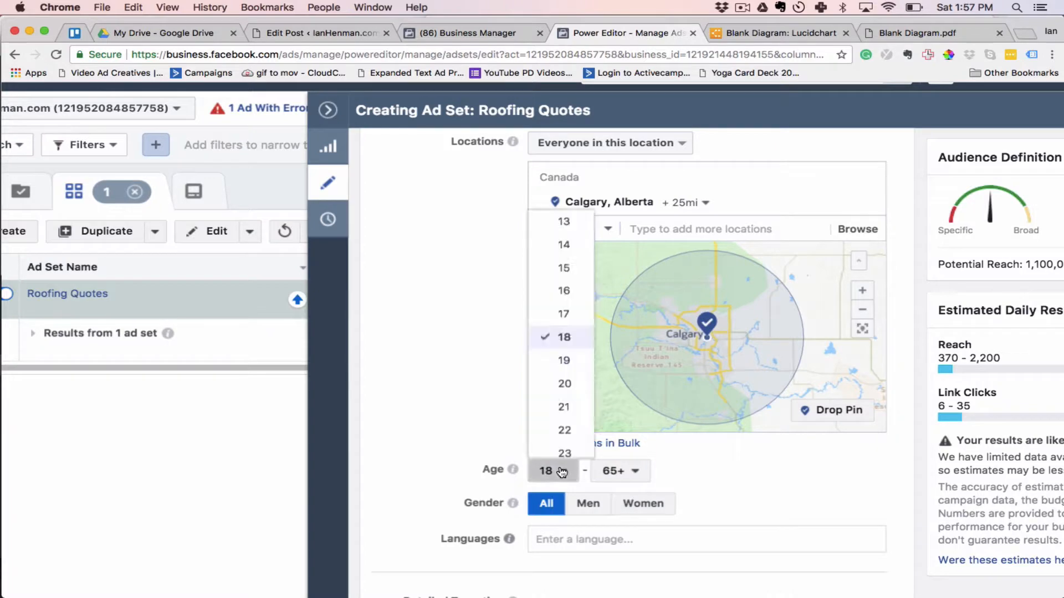
pyautogui.scroll(-5, 569, 398)
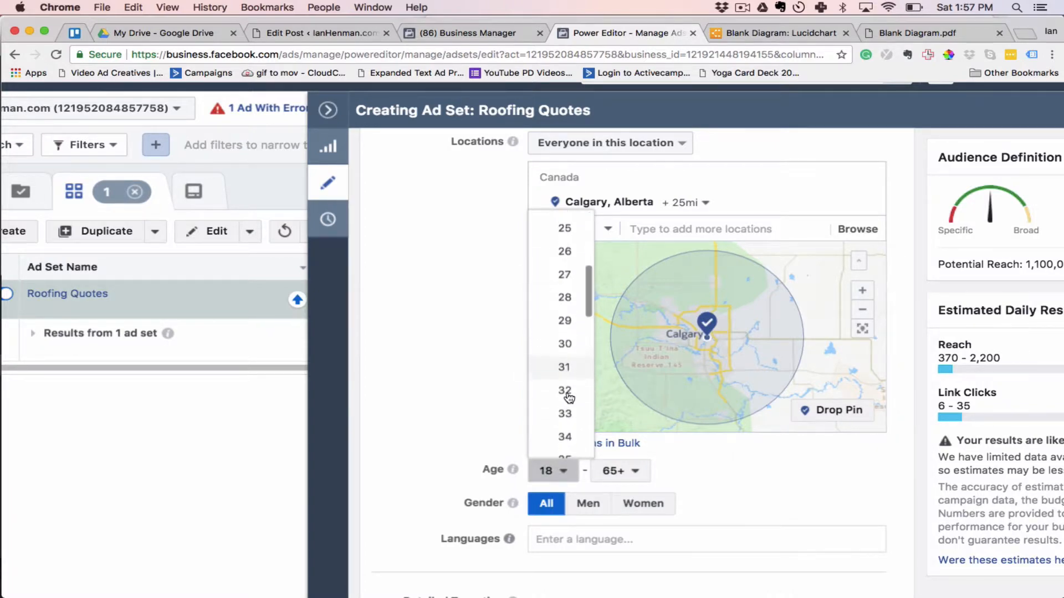
pyautogui.click(567, 366)
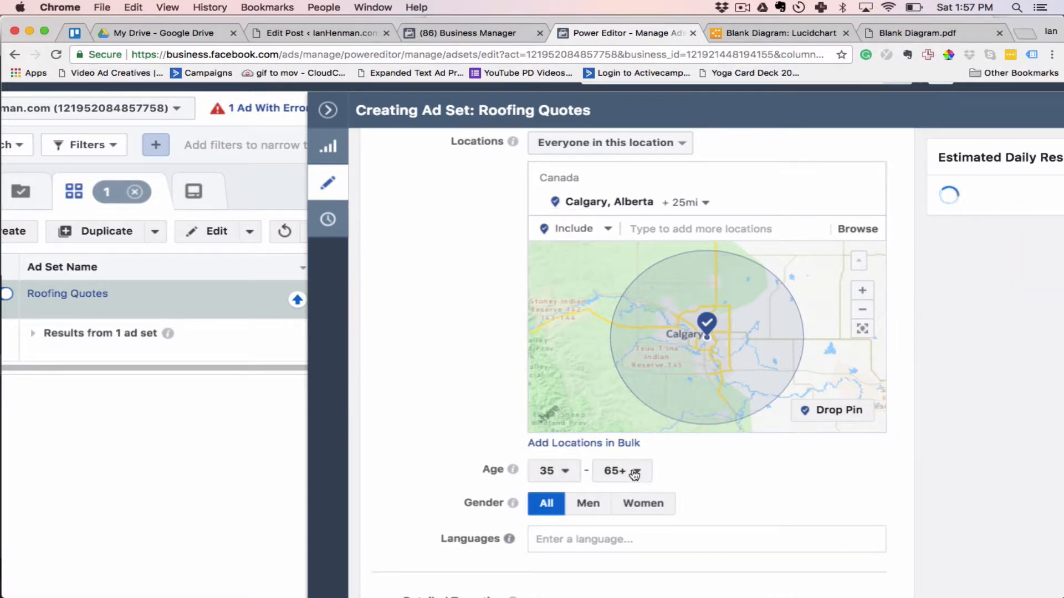
pyautogui.click(637, 472)
pyautogui.scroll(1, 638, 335)
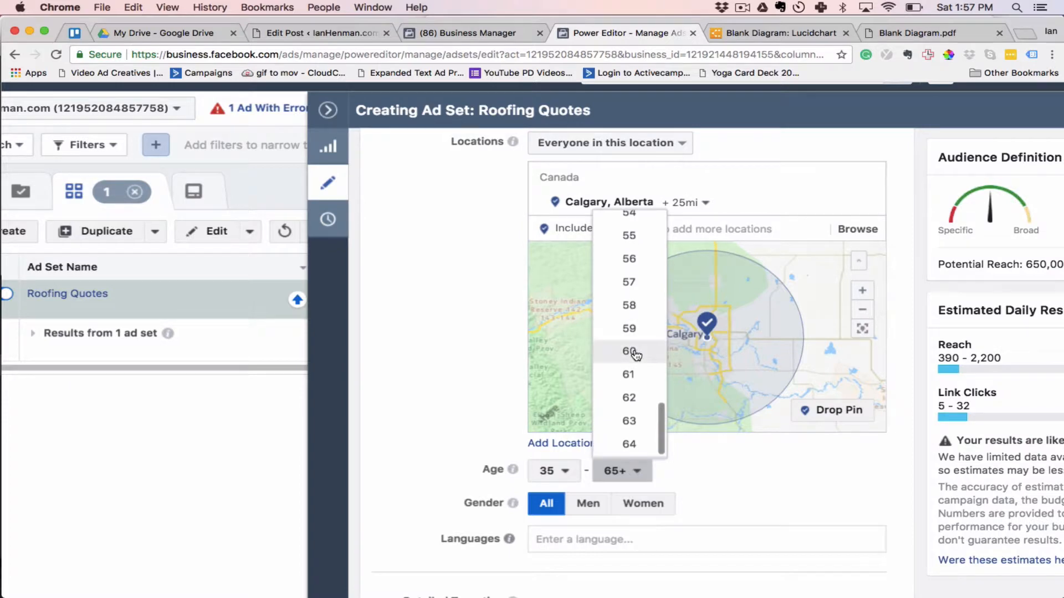
pyautogui.click(636, 360)
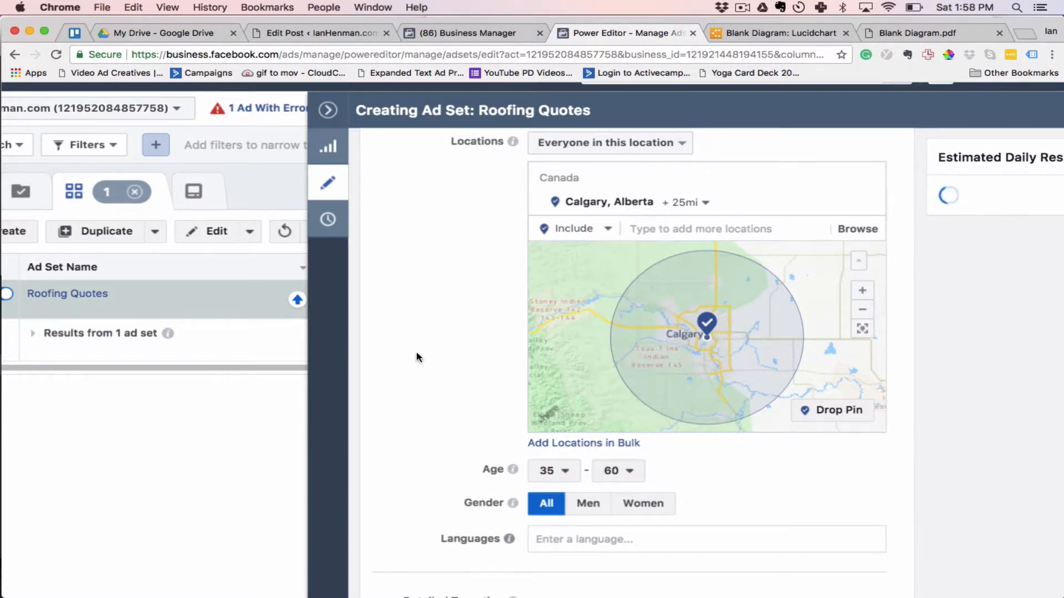
# Step: Examine the targeted area on the location map and the potential reach in the audience definition
pyautogui.scroll(1, 417, 355)
pyautogui.hscroll(4, 417, 353)
pyautogui.scroll(-3, 416, 353)
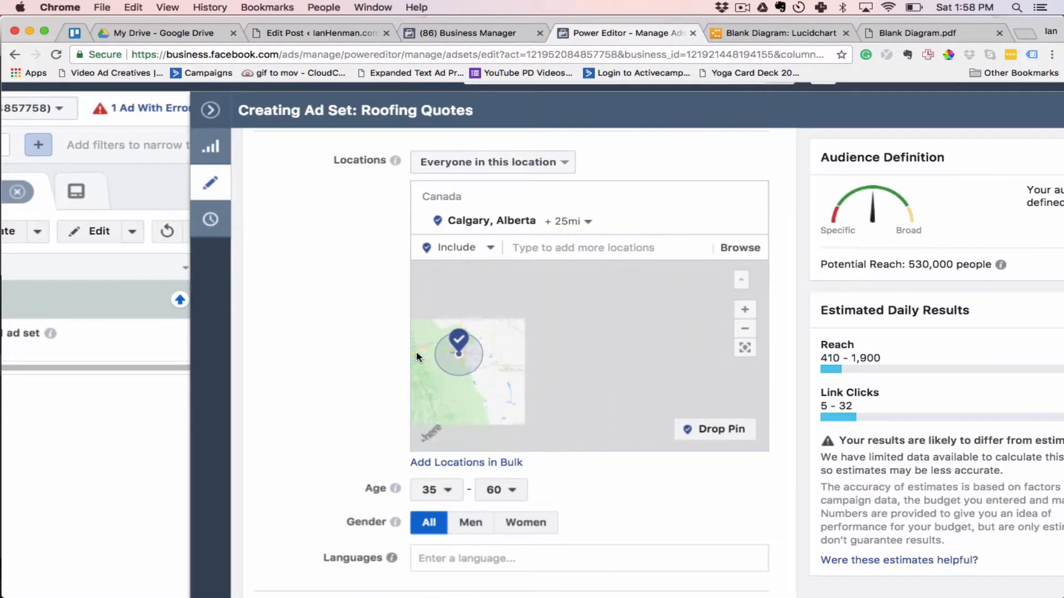
pyautogui.scroll(-1, 386, 353)
pyautogui.scroll(-1, 387, 357)
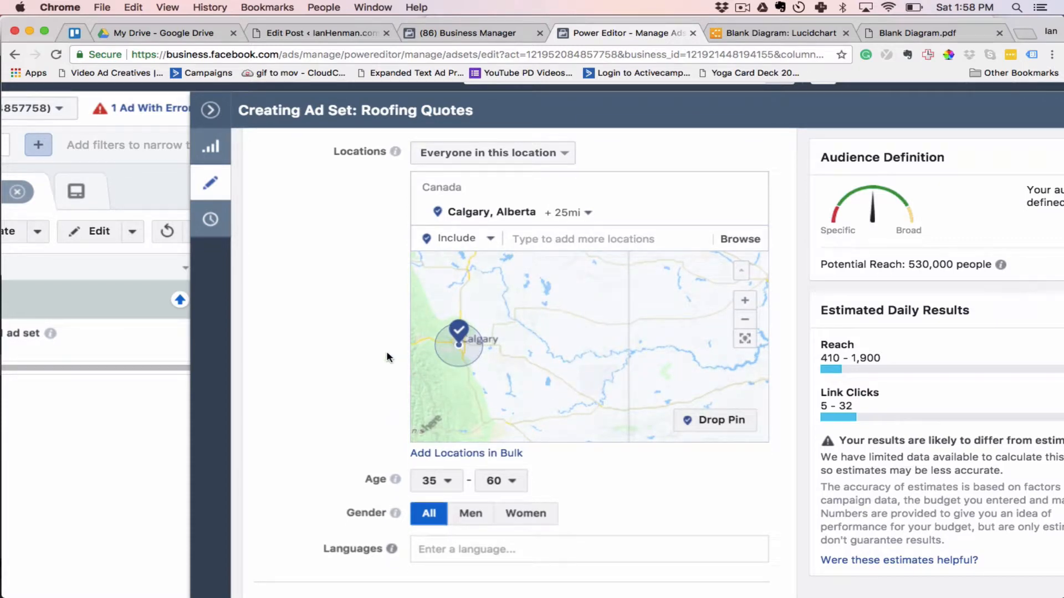
pyautogui.scroll(5, 542, 338)
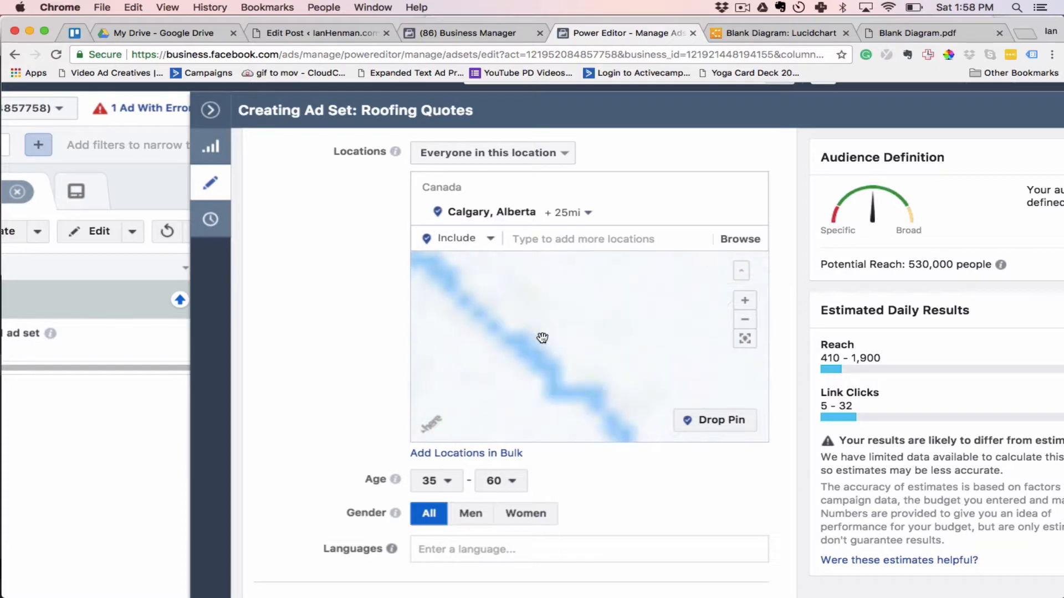
pyautogui.click(748, 324)
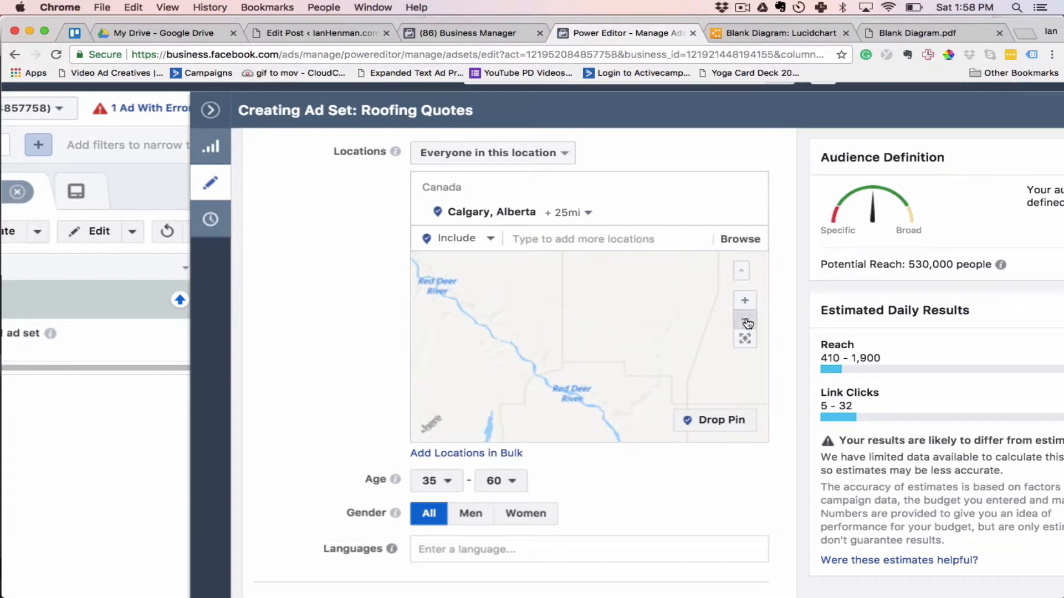
pyautogui.click(745, 300)
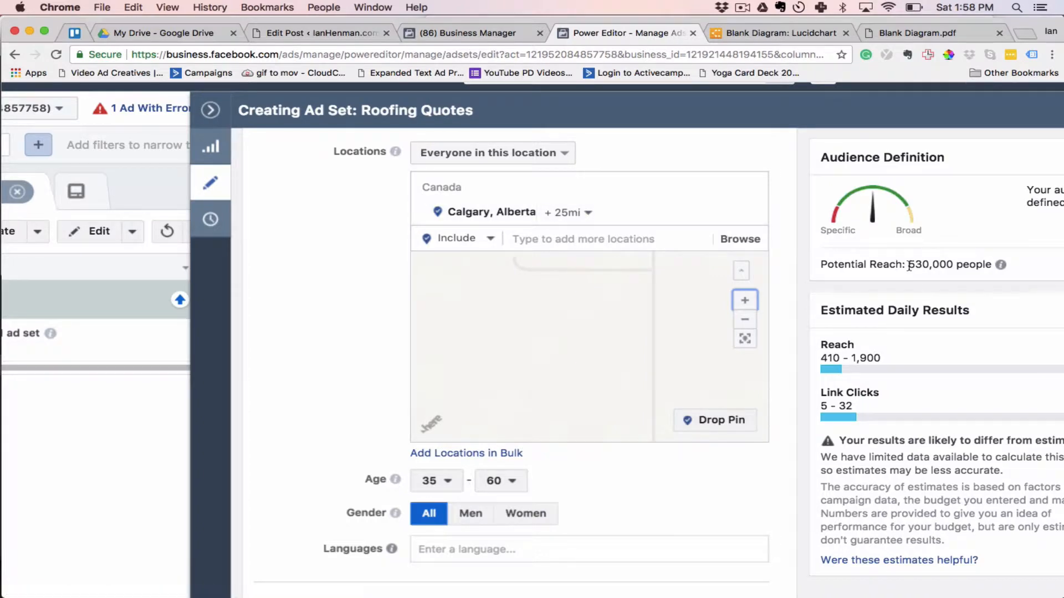
pyautogui.moveTo(909, 268); pyautogui.dragTo(957, 268)
# Step: Switch the ad set's placement setting from automatic to Edit Placements
pyautogui.scroll(-1, 667, 459)
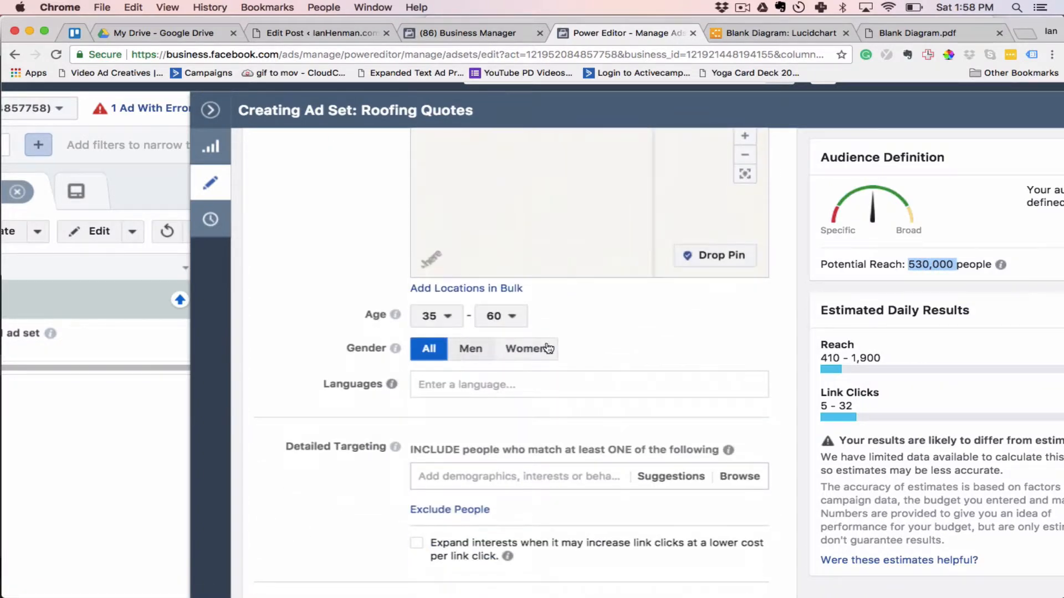
pyautogui.scroll(-5, 741, 383)
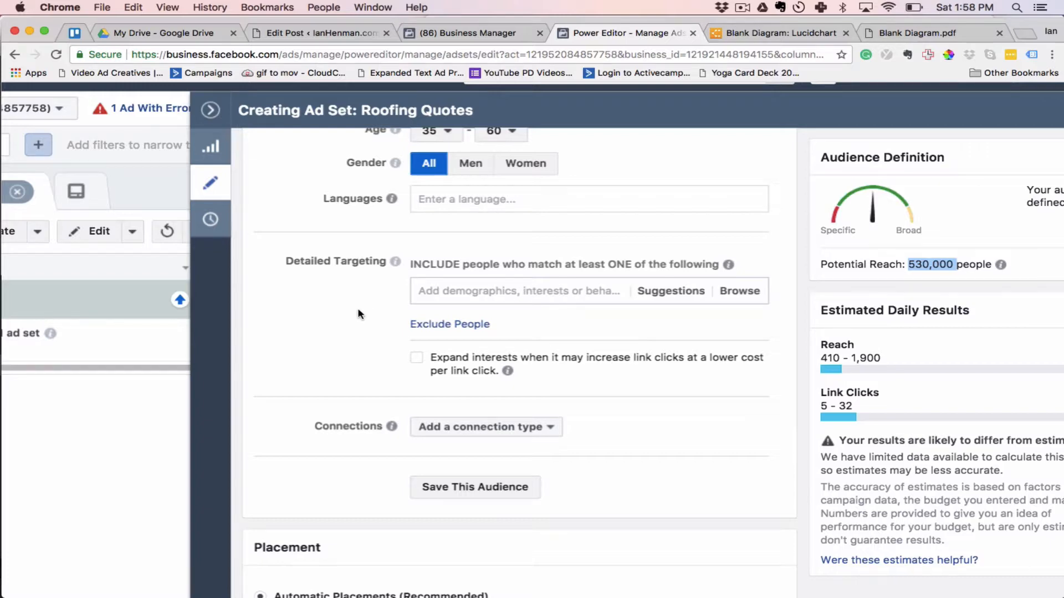
pyautogui.scroll(-4, 358, 314)
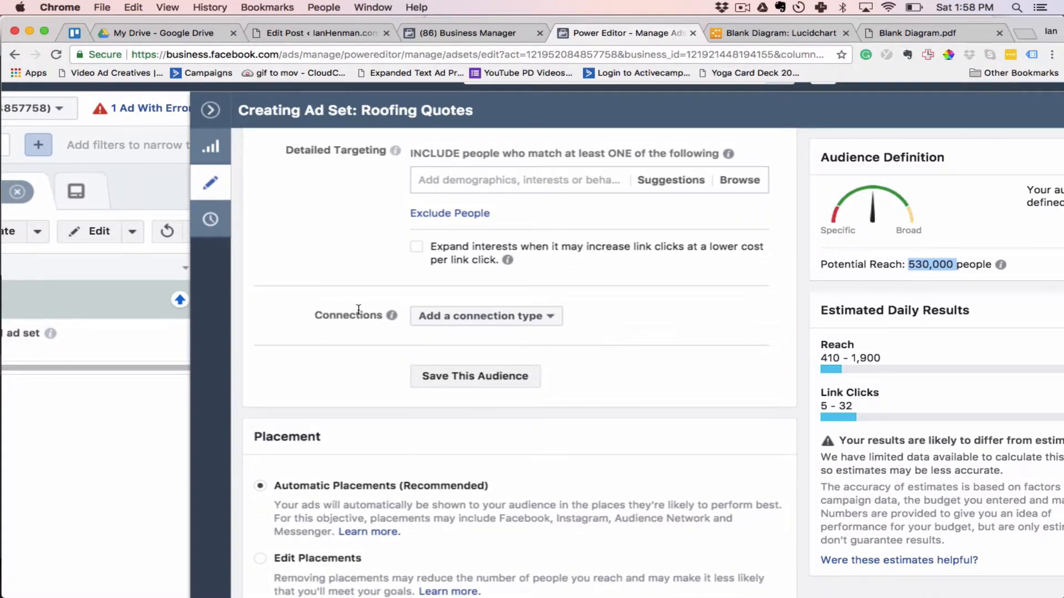
pyautogui.scroll(2, 358, 311)
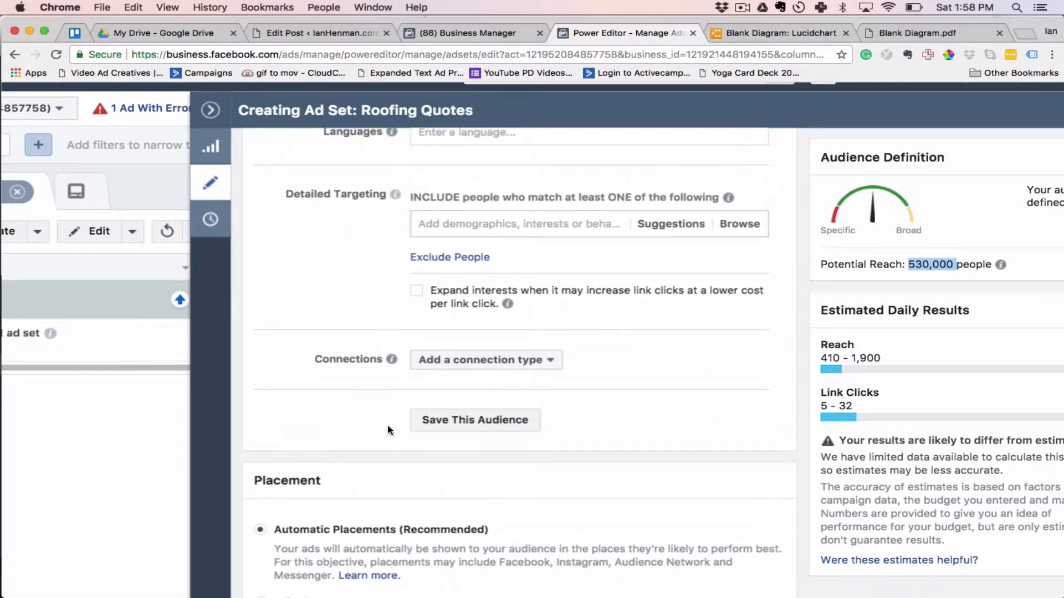
pyautogui.scroll(-5, 340, 399)
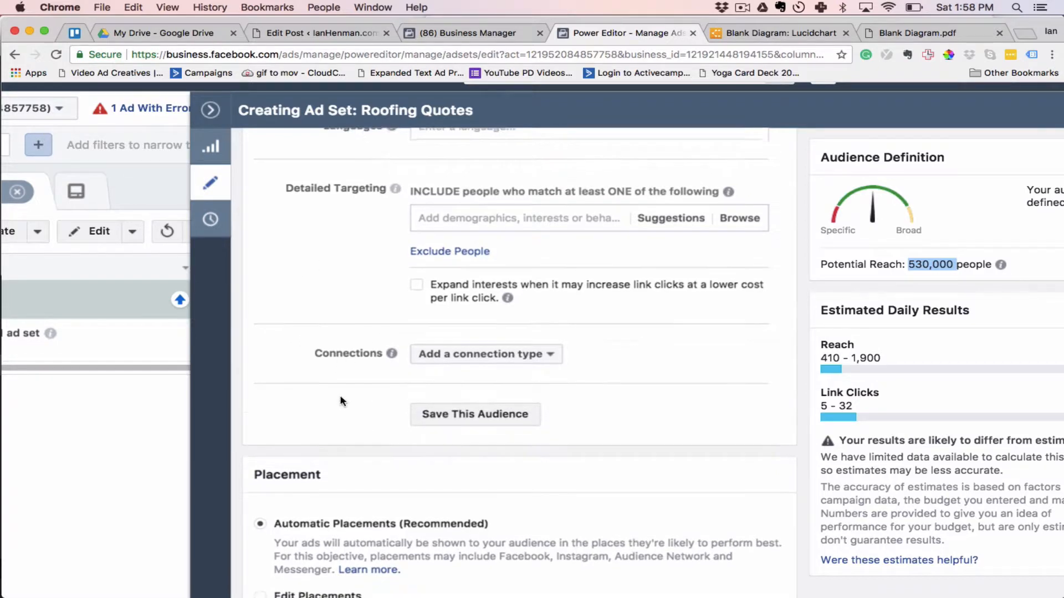
pyautogui.scroll(-4, 341, 399)
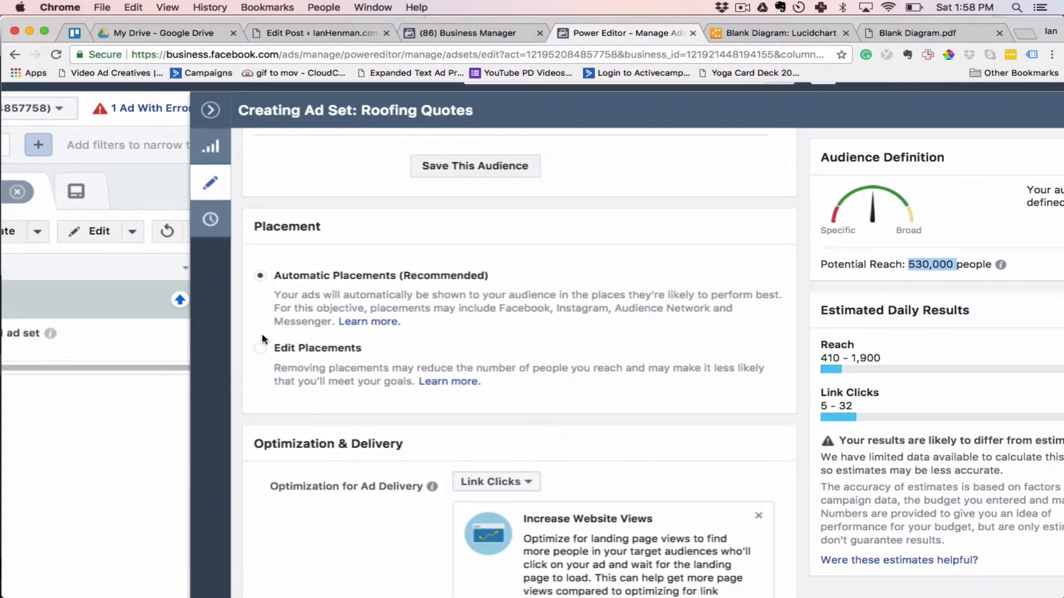
pyautogui.click(261, 348)
# Step: Exclude Messenger from the ad set's placement platforms
pyautogui.scroll(-5, 559, 374)
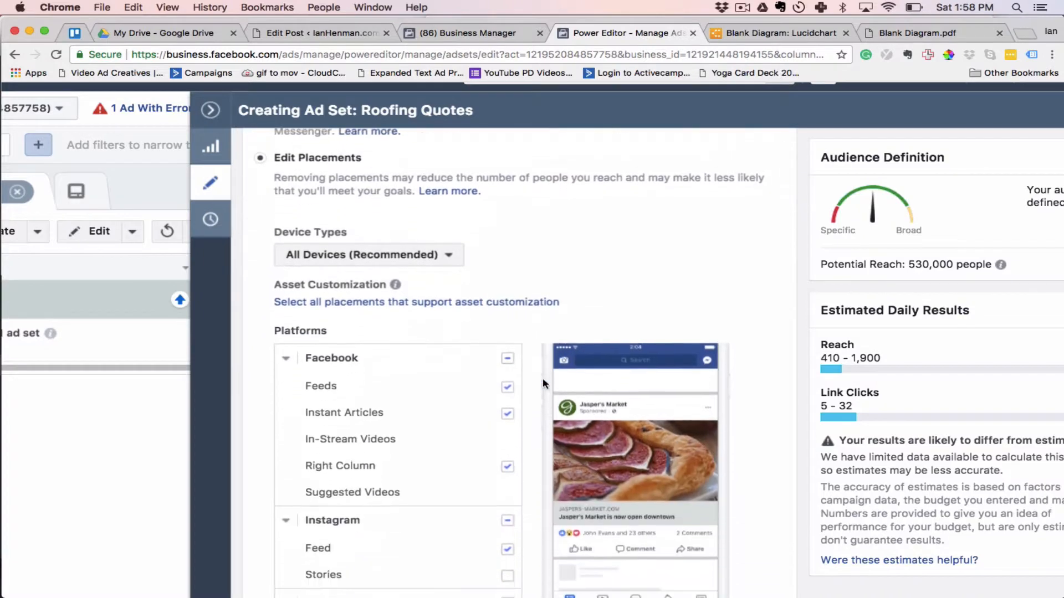
pyautogui.scroll(-6, 410, 406)
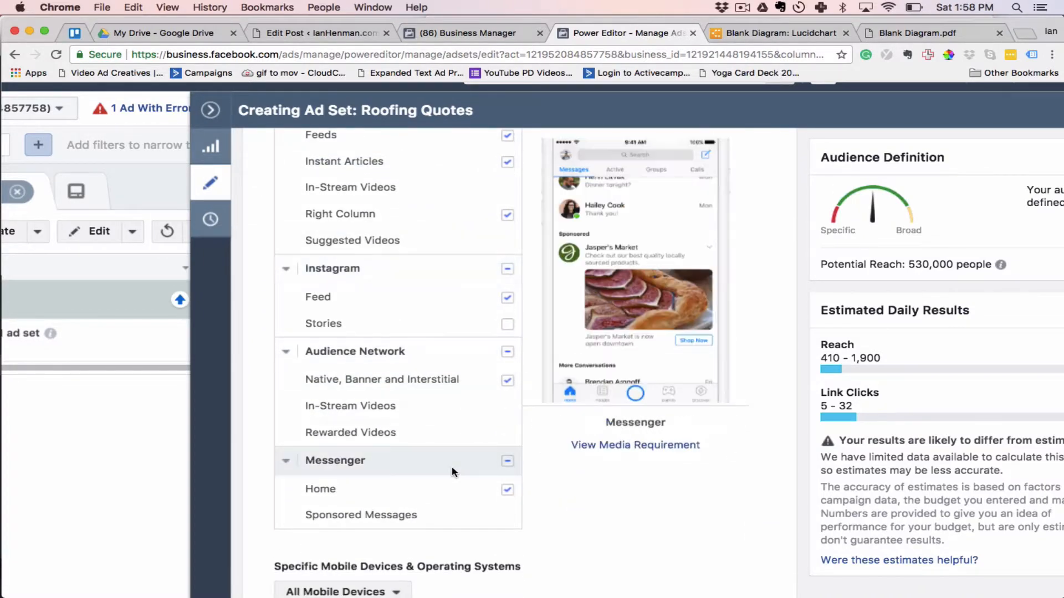
pyautogui.scroll(2, 465, 471)
pyautogui.scroll(-2, 482, 475)
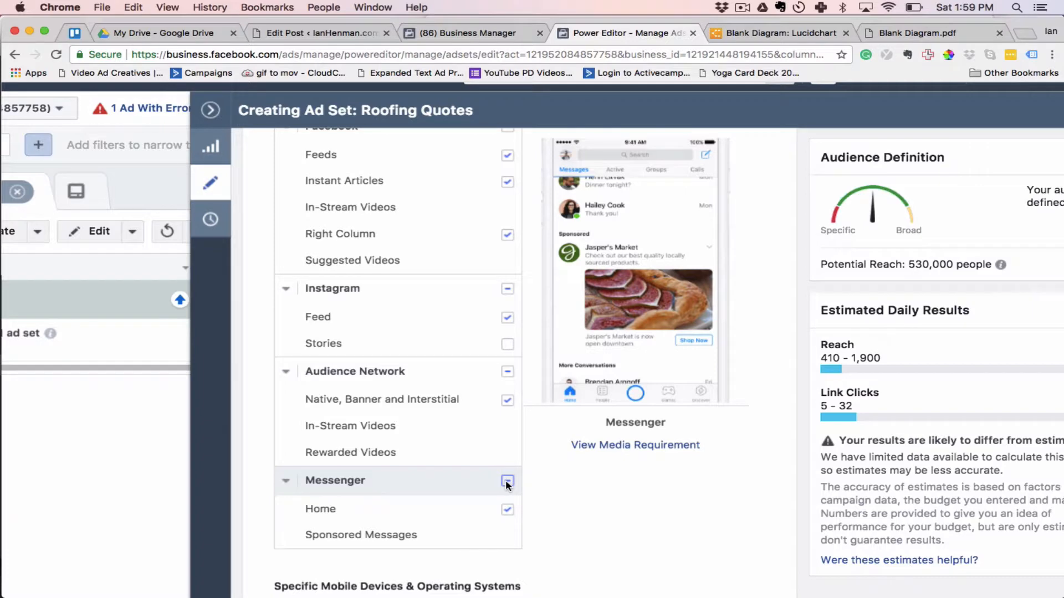
pyautogui.click(507, 482)
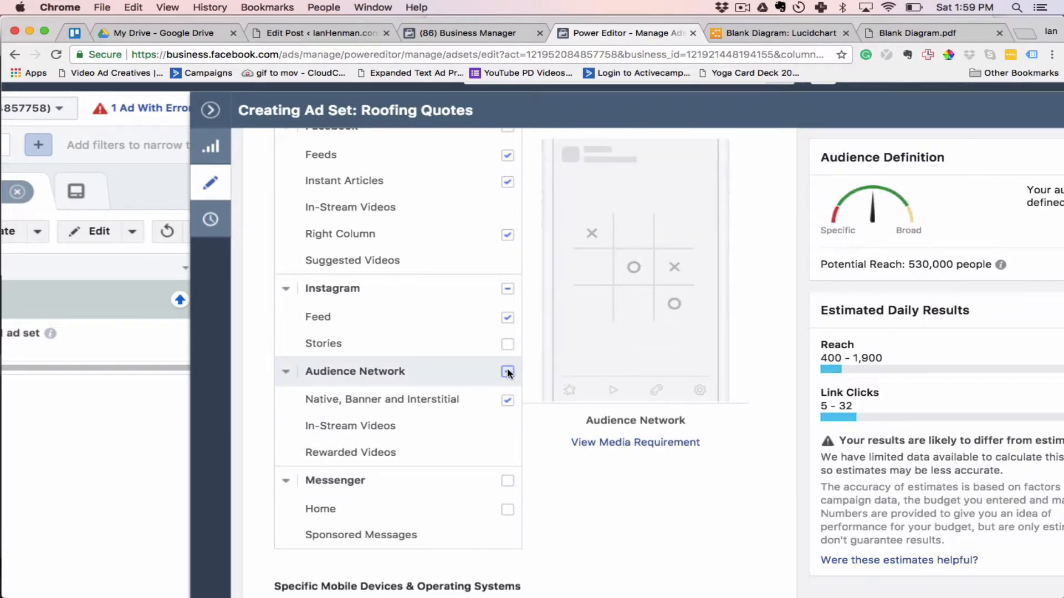
# Step: Exclude Audience Network, Instagram and Facebook Instant Articles from the ad set's placements
pyautogui.click(507, 371)
pyautogui.click(508, 290)
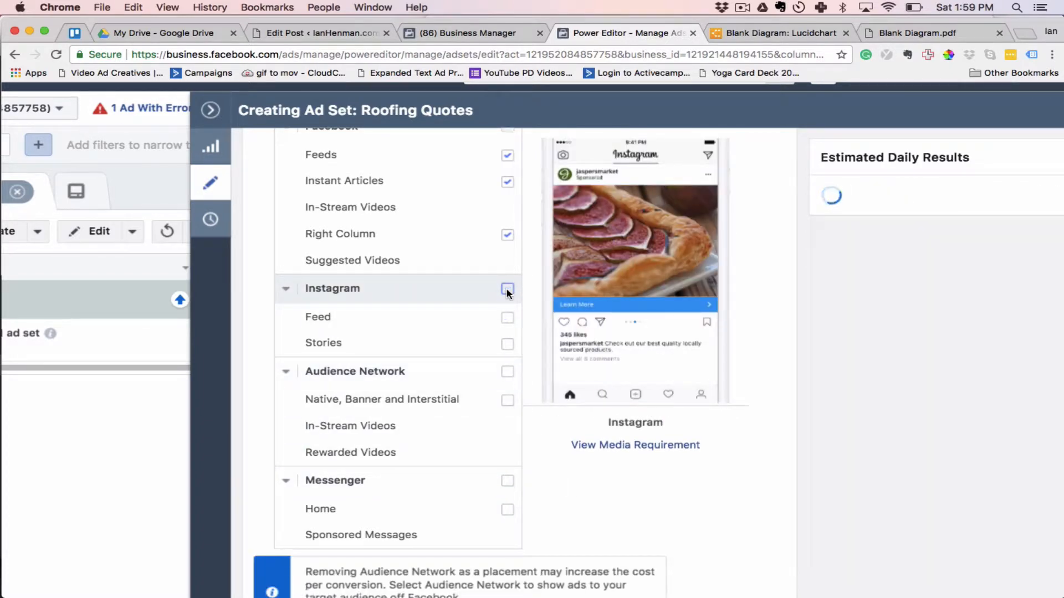
pyautogui.scroll(3, 508, 292)
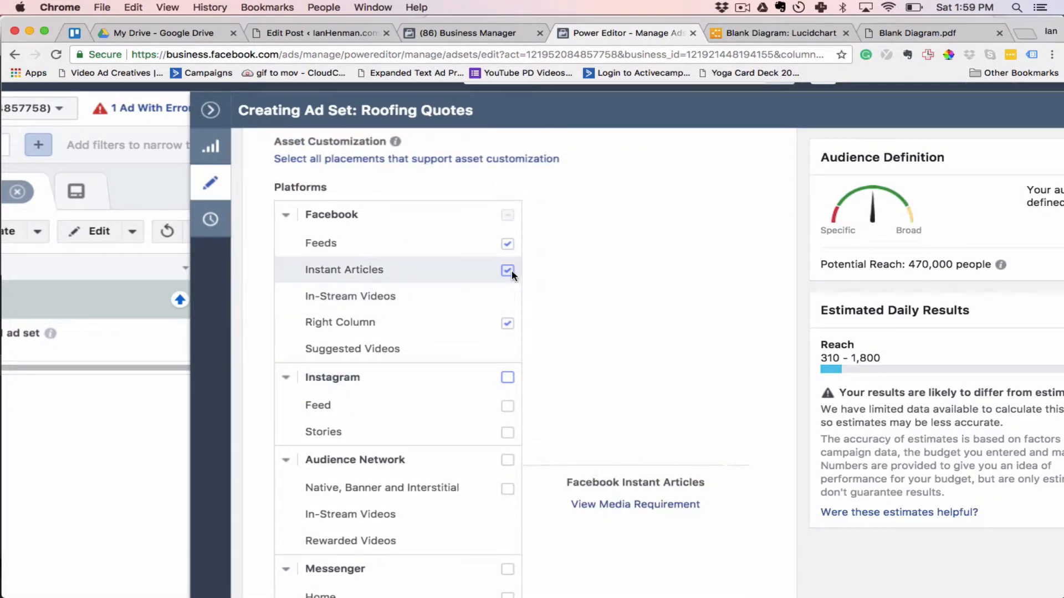
pyautogui.click(509, 270)
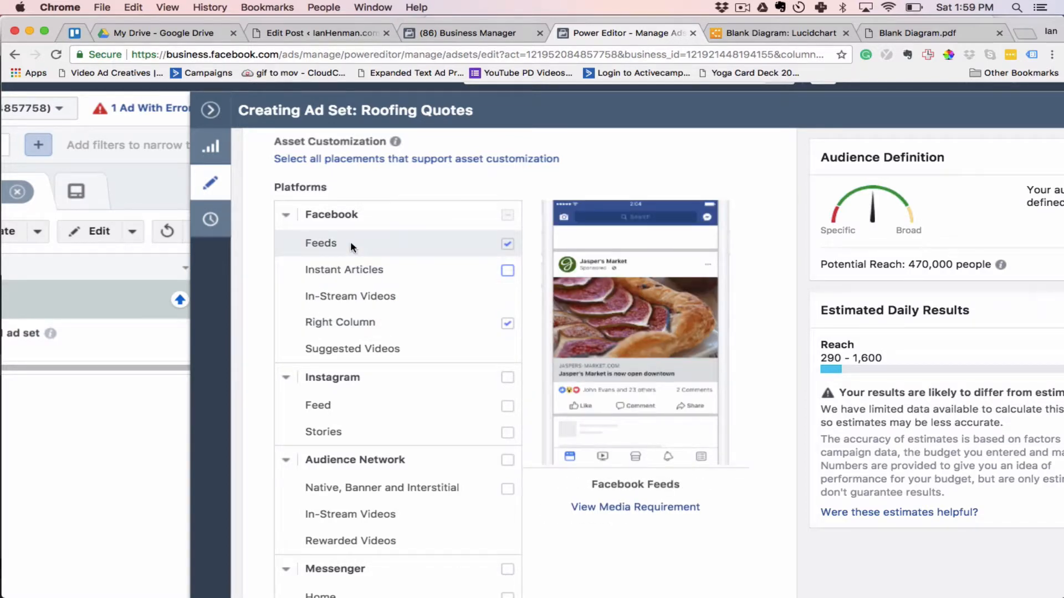
pyautogui.scroll(-2, 363, 329)
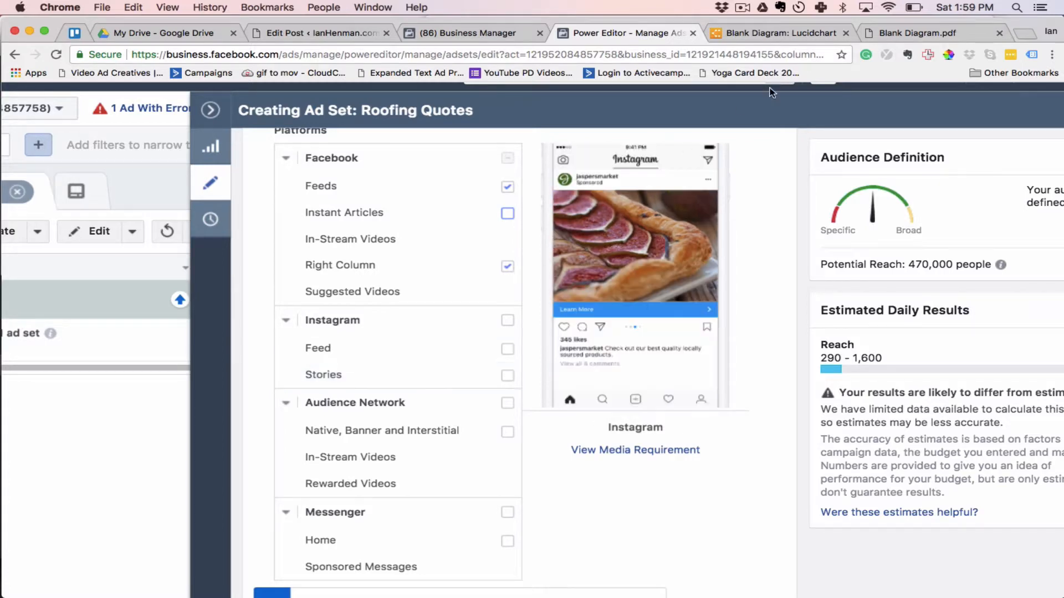
# Step: Consult the campaign structure diagram in Blank Diagram.pdf and return to the ad set's targeting and placement settings
pyautogui.click(876, 35)
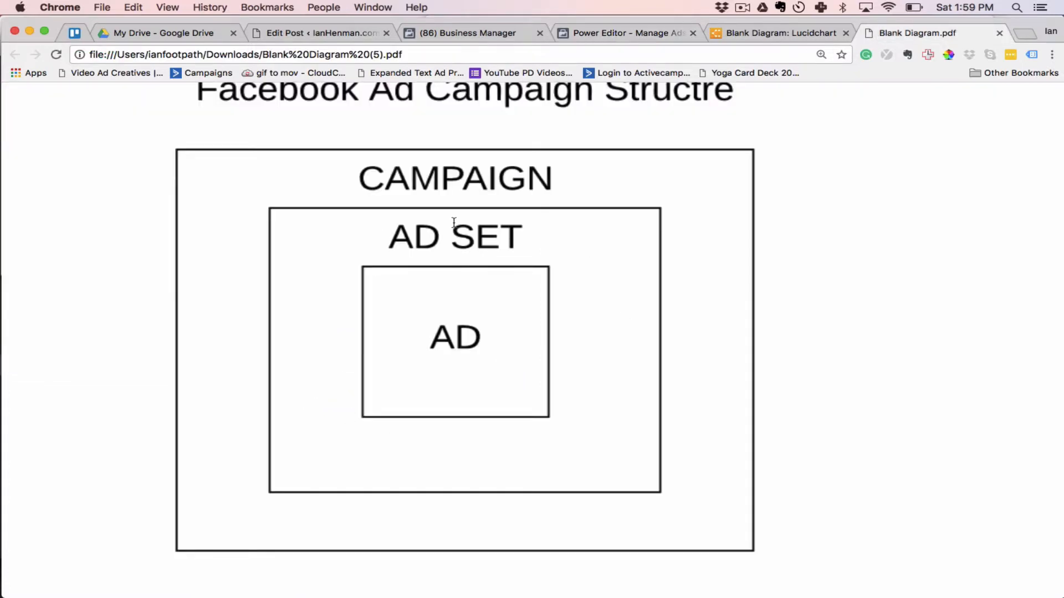
pyautogui.click(600, 38)
pyautogui.scroll(10, 440, 241)
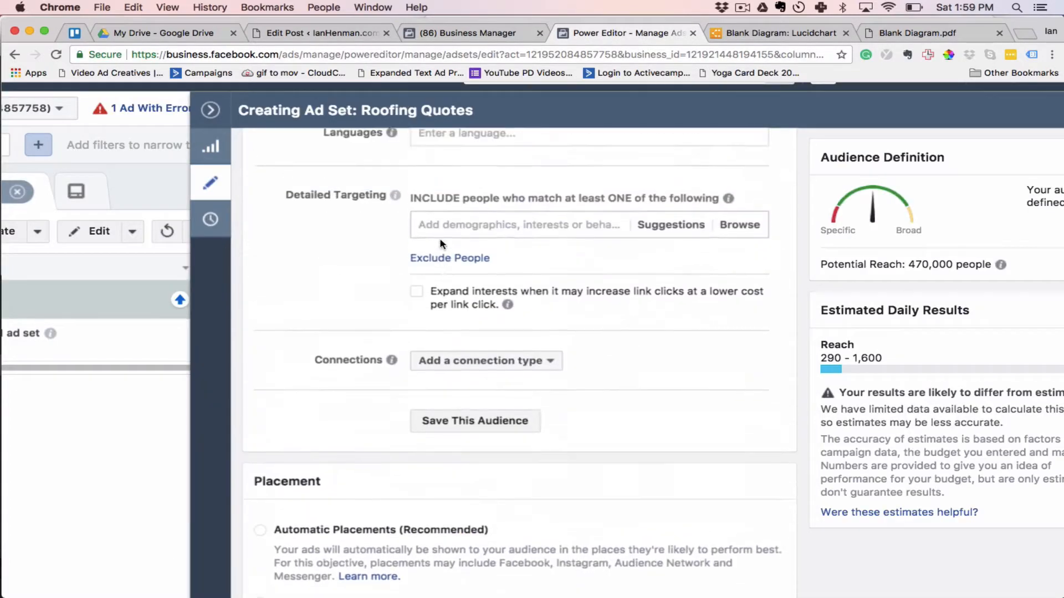
pyautogui.scroll(-5, 440, 240)
pyautogui.scroll(-5, 430, 474)
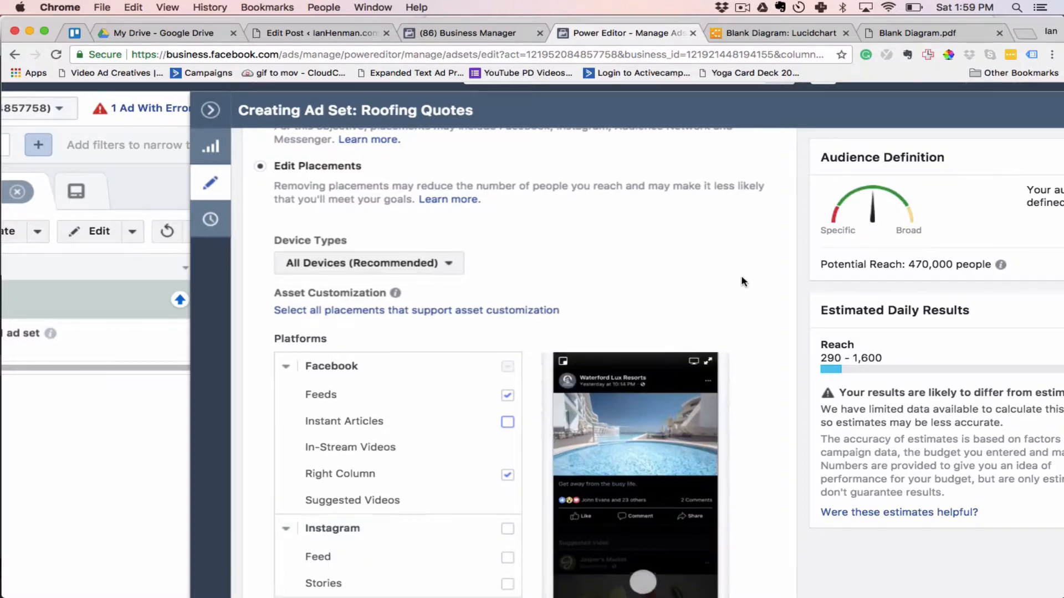
# Step: Dismiss the Increase Website Views suggestion in the ad set's Optimization & Delivery section
pyautogui.scroll(-4, 565, 295)
pyautogui.scroll(-2, 357, 388)
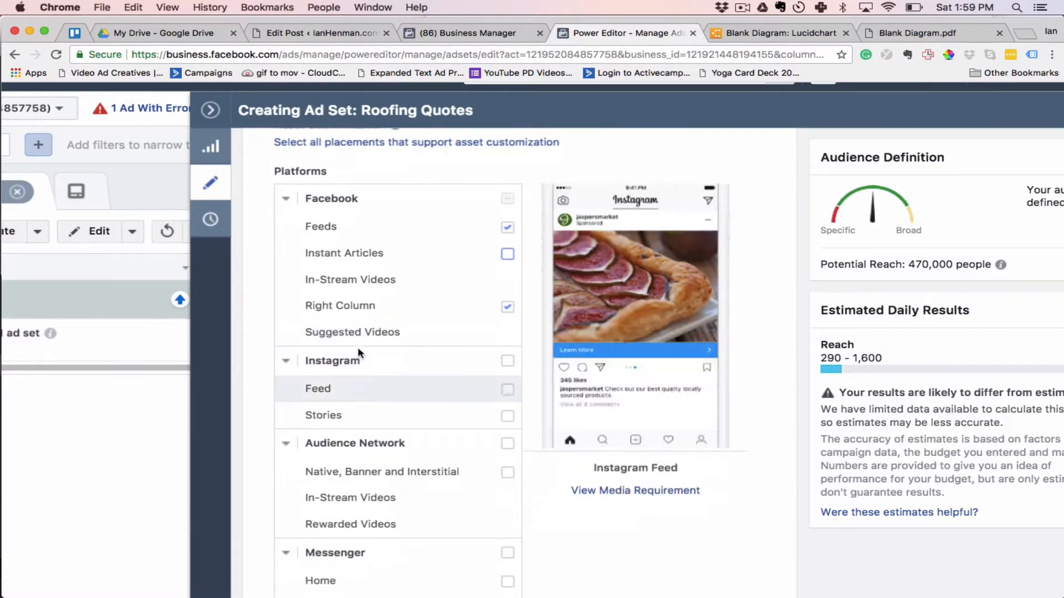
pyautogui.scroll(-12, 366, 284)
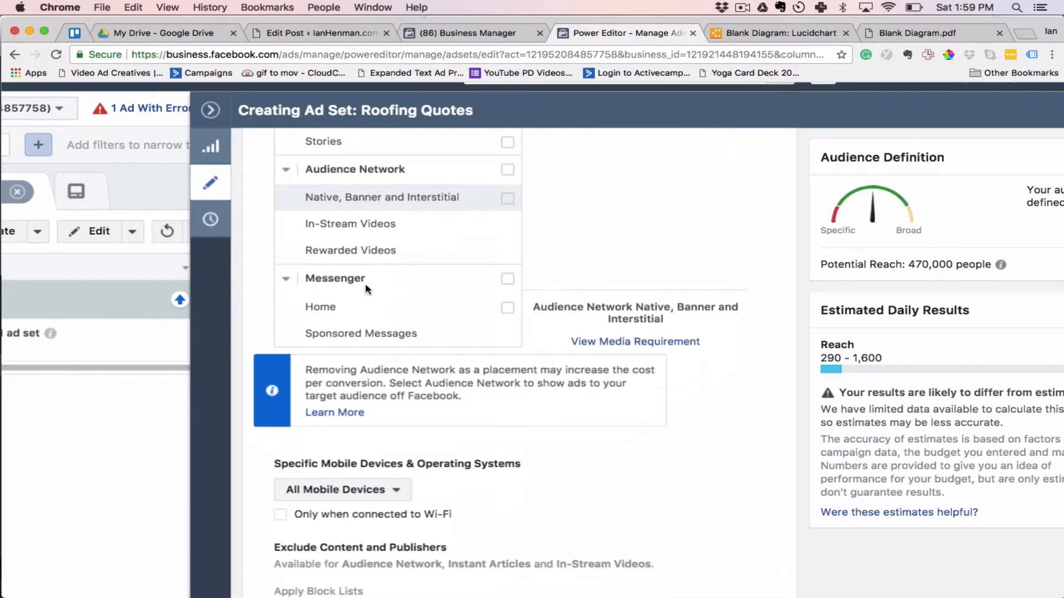
pyautogui.scroll(-4, 364, 284)
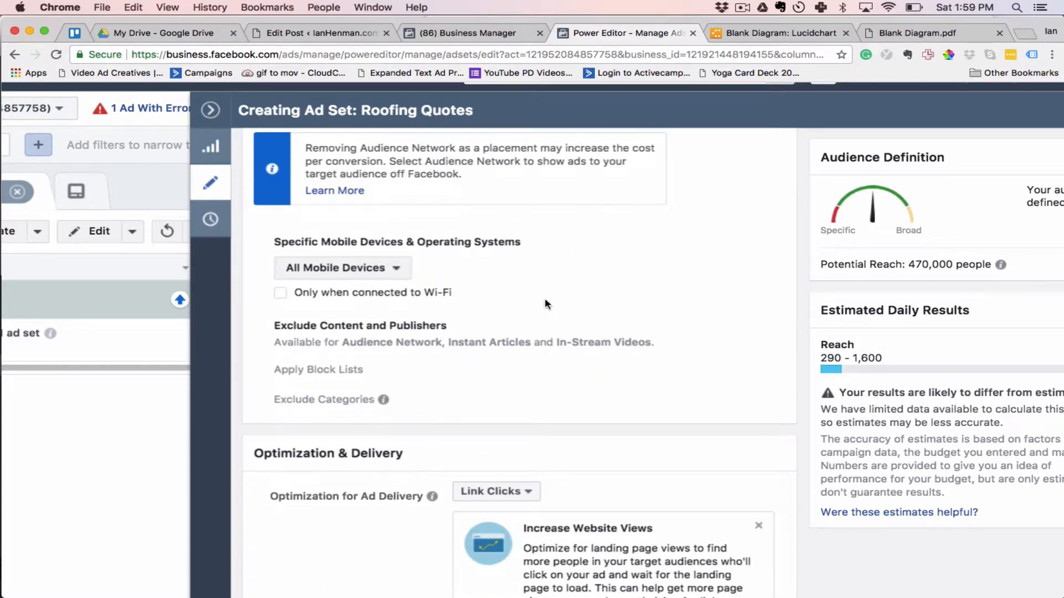
pyautogui.scroll(-8, 545, 303)
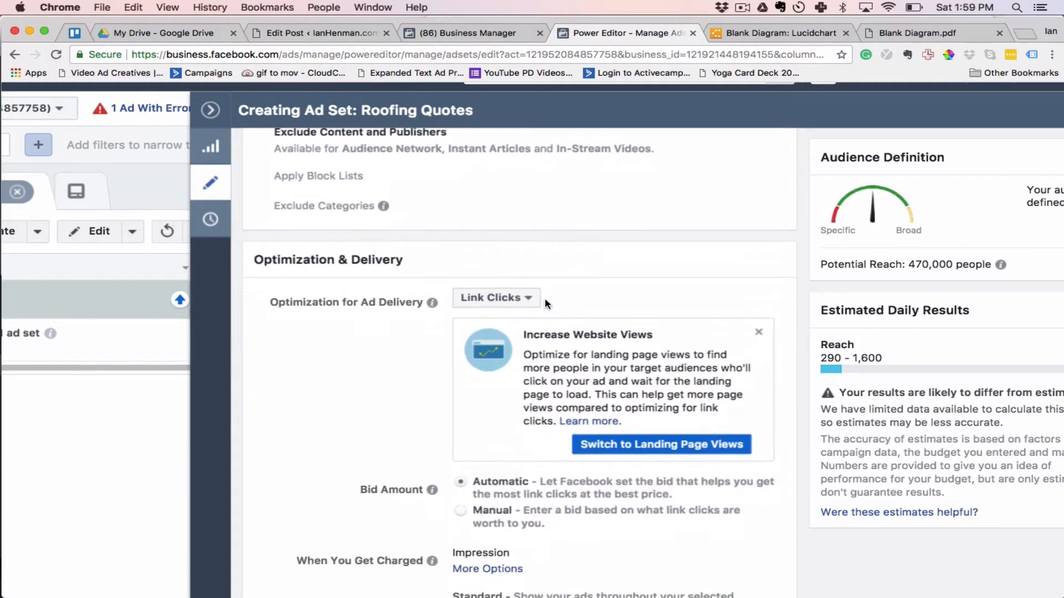
pyautogui.scroll(-1, 545, 302)
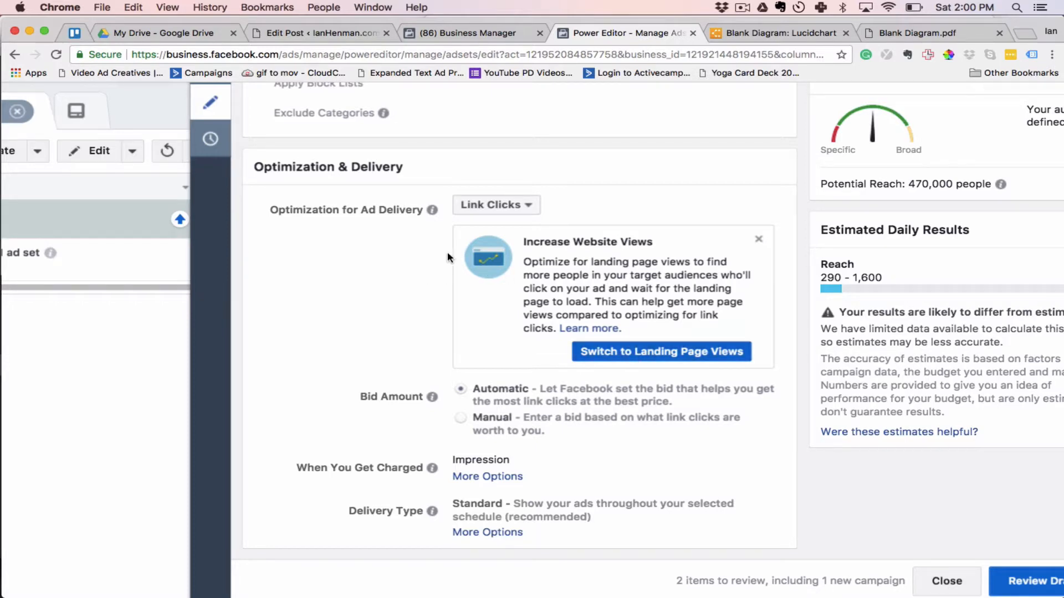
pyautogui.click(759, 238)
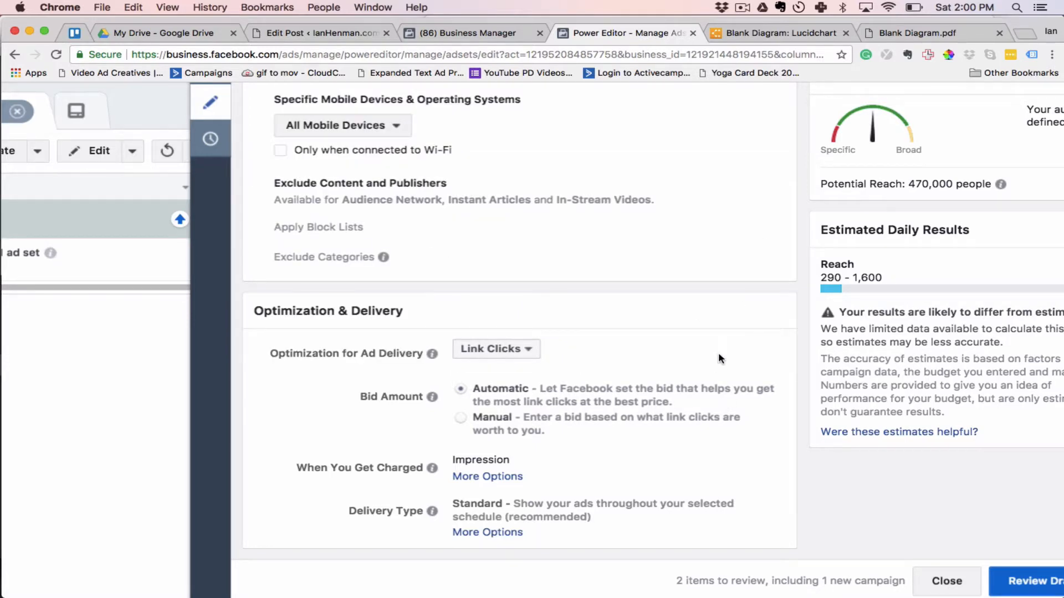
pyautogui.scroll(-1, 720, 358)
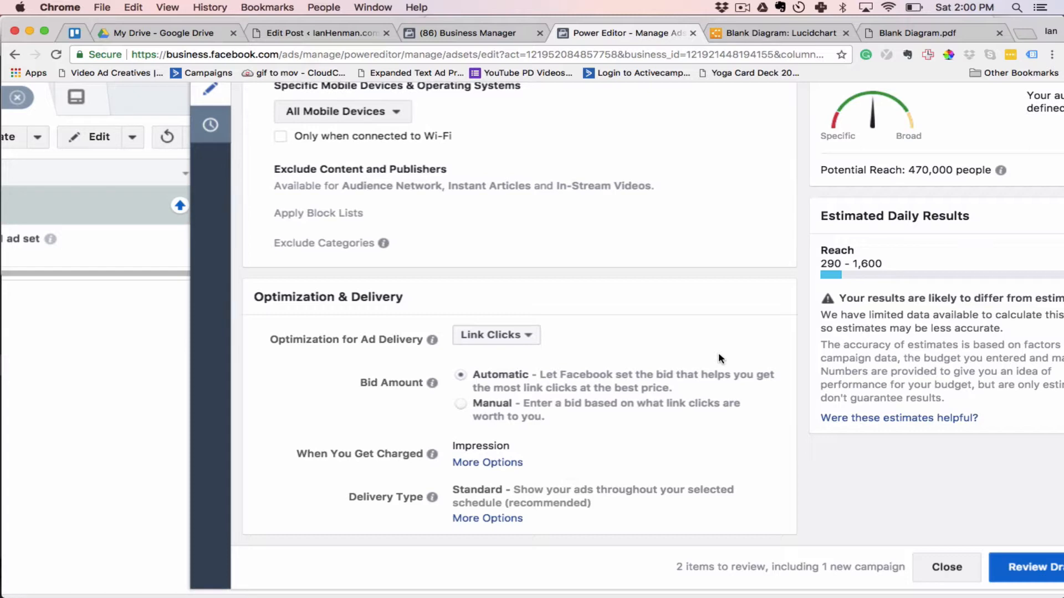
# Step: Try the Manual bid amount for link clicks and restore automatic bidding
pyautogui.hscroll(1, 719, 356)
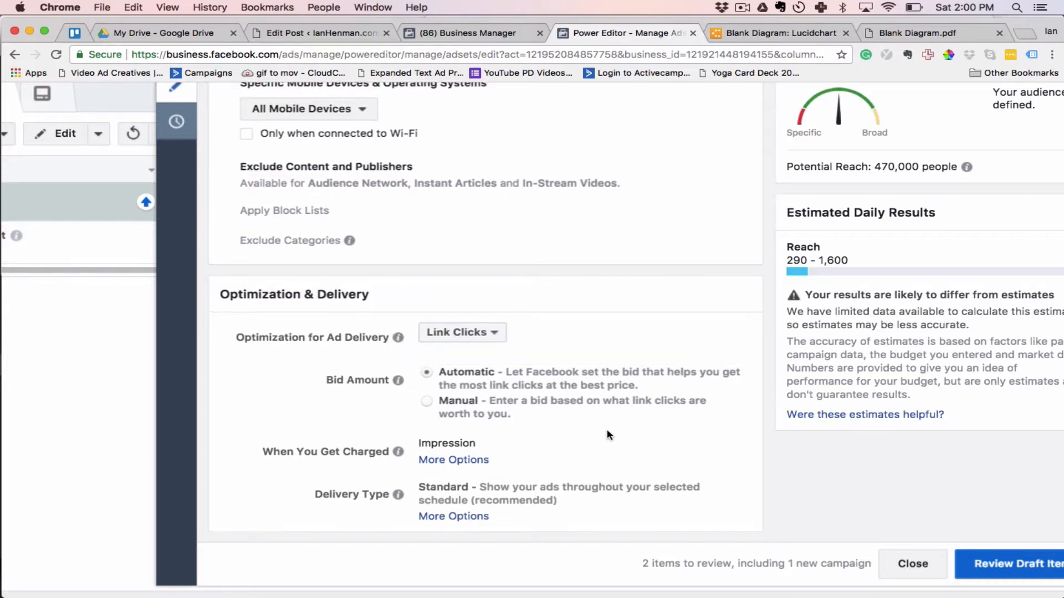
pyautogui.scroll(2, 607, 429)
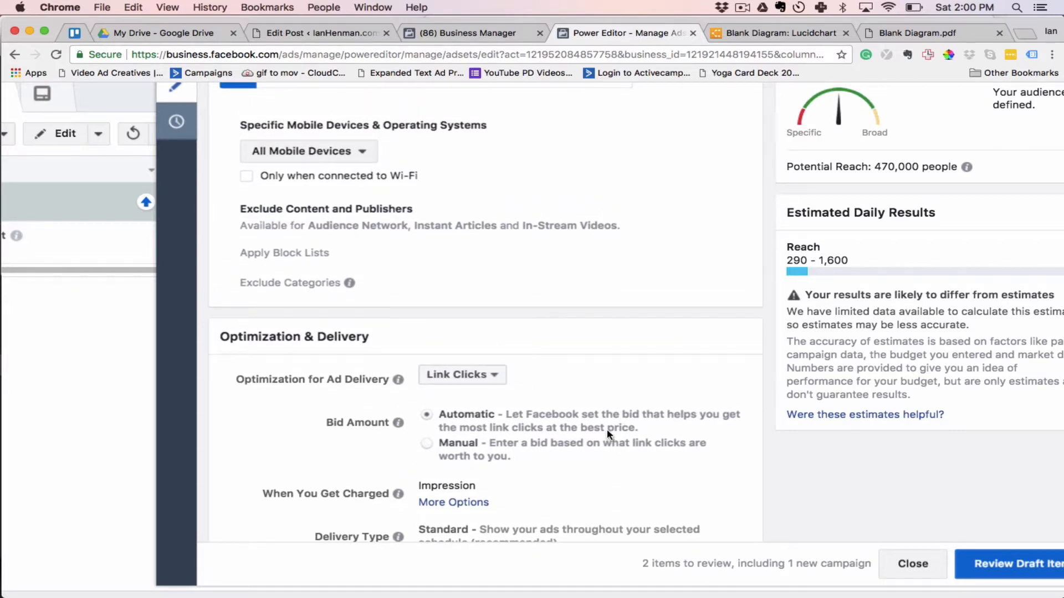
pyautogui.click(427, 443)
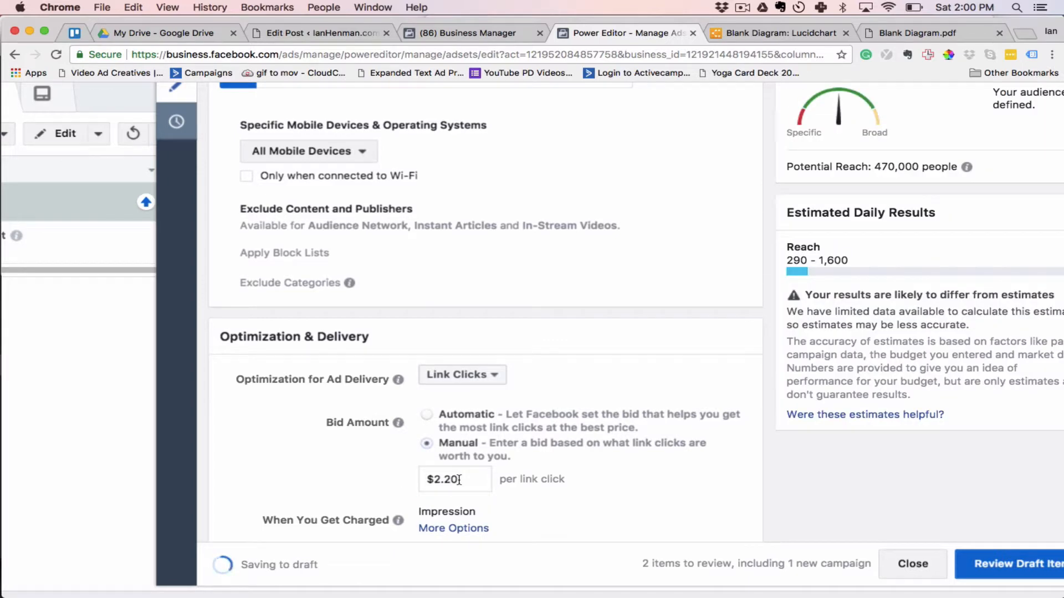
pyautogui.click(427, 415)
pyautogui.scroll(-2, 638, 384)
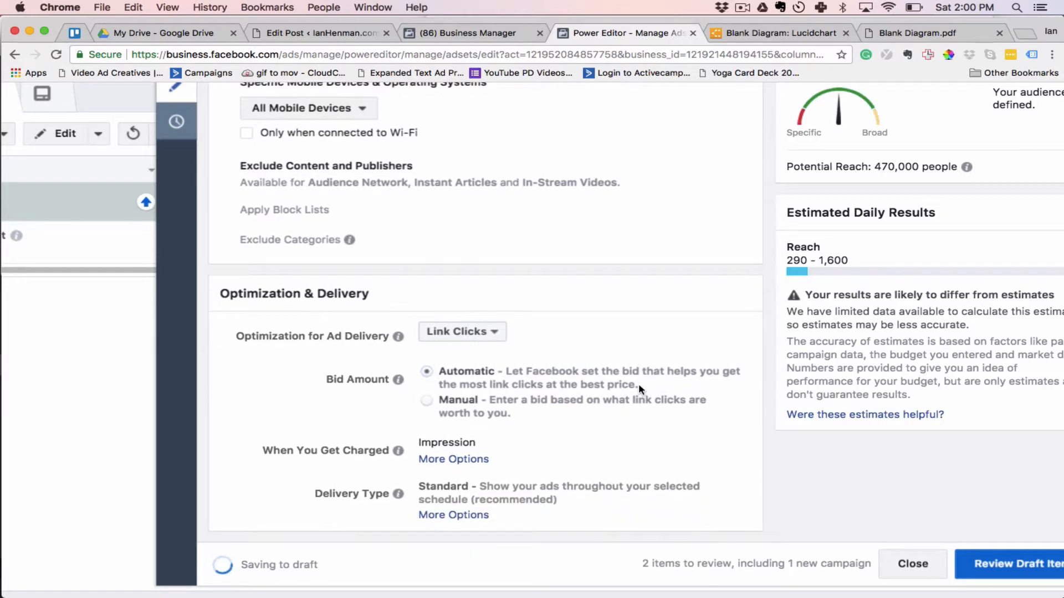
pyautogui.scroll(2, 650, 397)
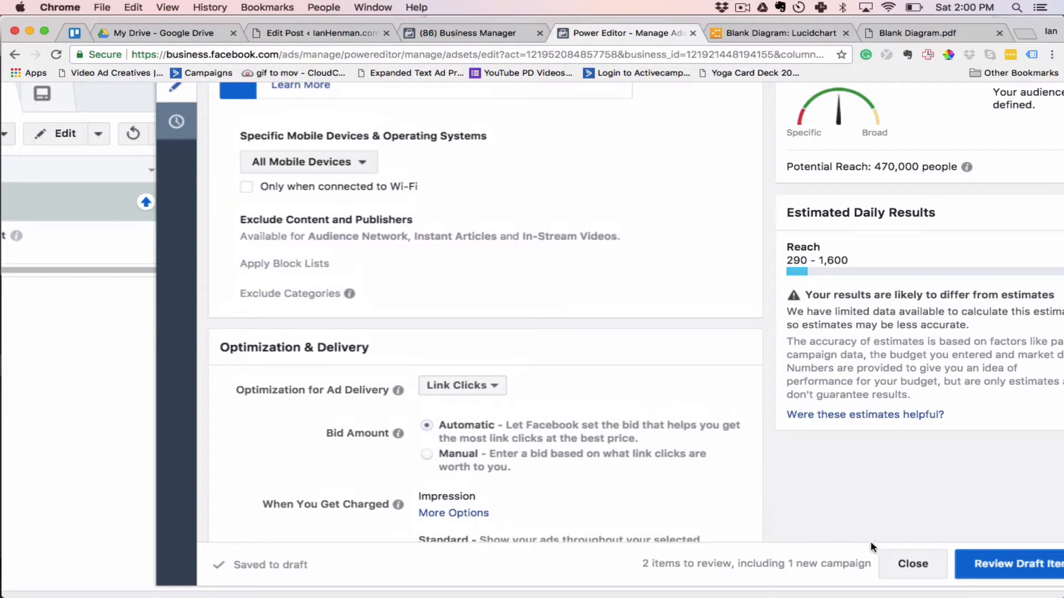
# Step: Open the Roofing Quotes ad set's Quote AD for editing and switch its Facebook Page to the advertiser's own named page
pyautogui.click(905, 566)
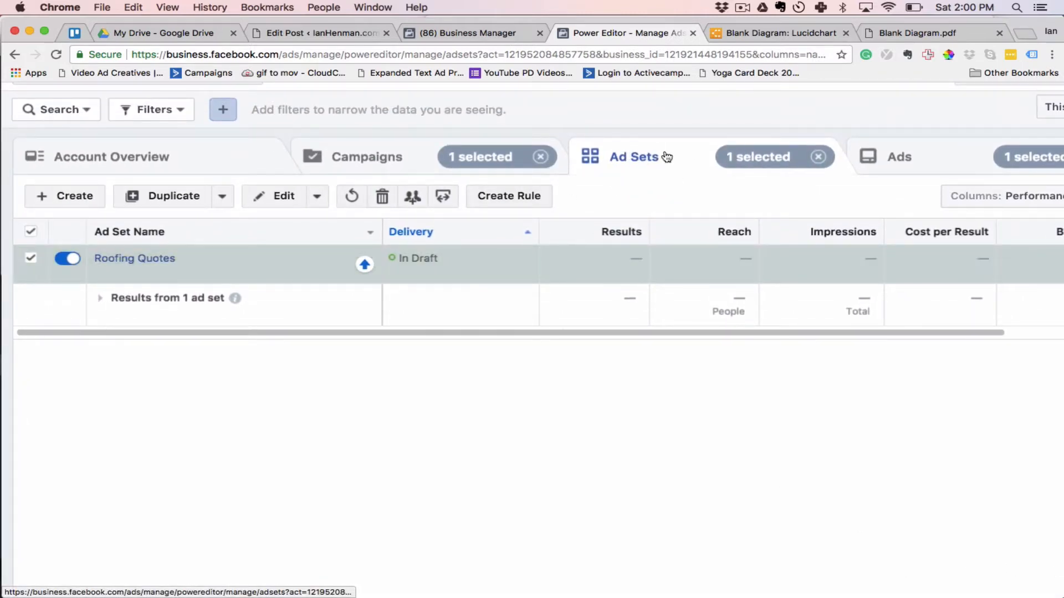
pyautogui.click(143, 260)
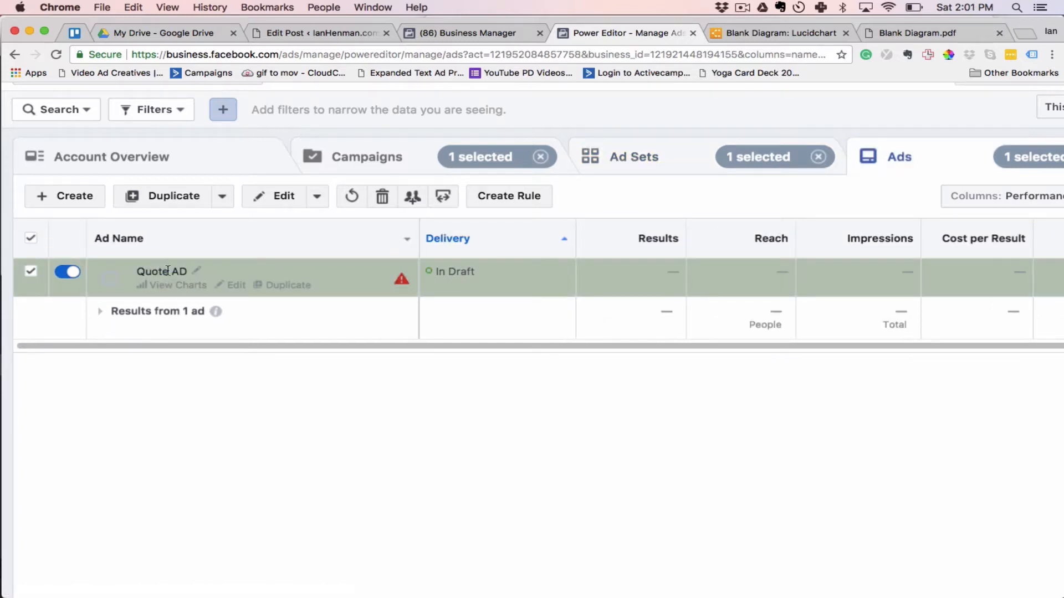
pyautogui.click(235, 285)
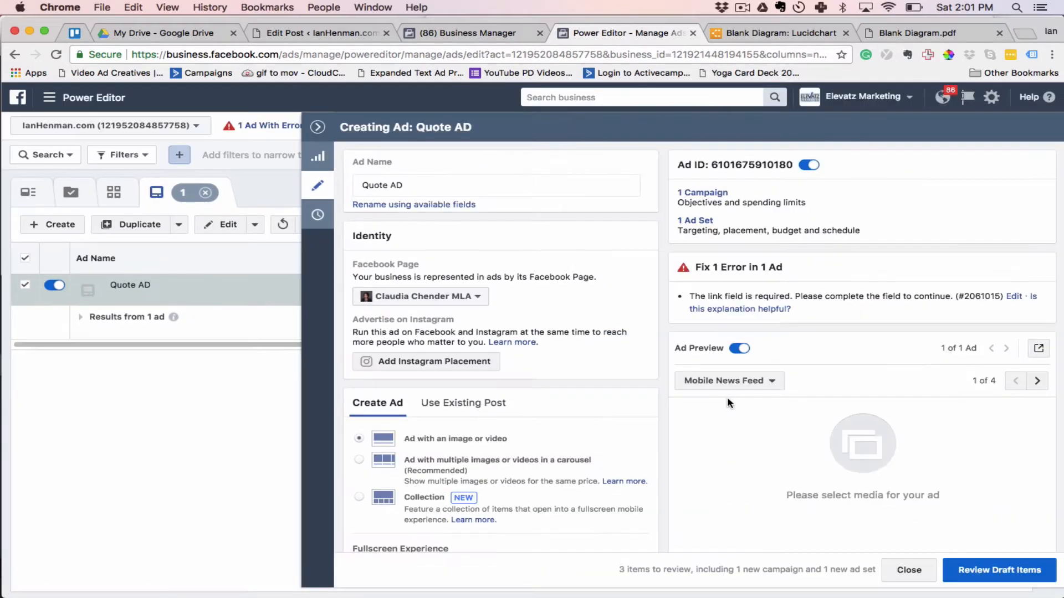
pyautogui.click(477, 296)
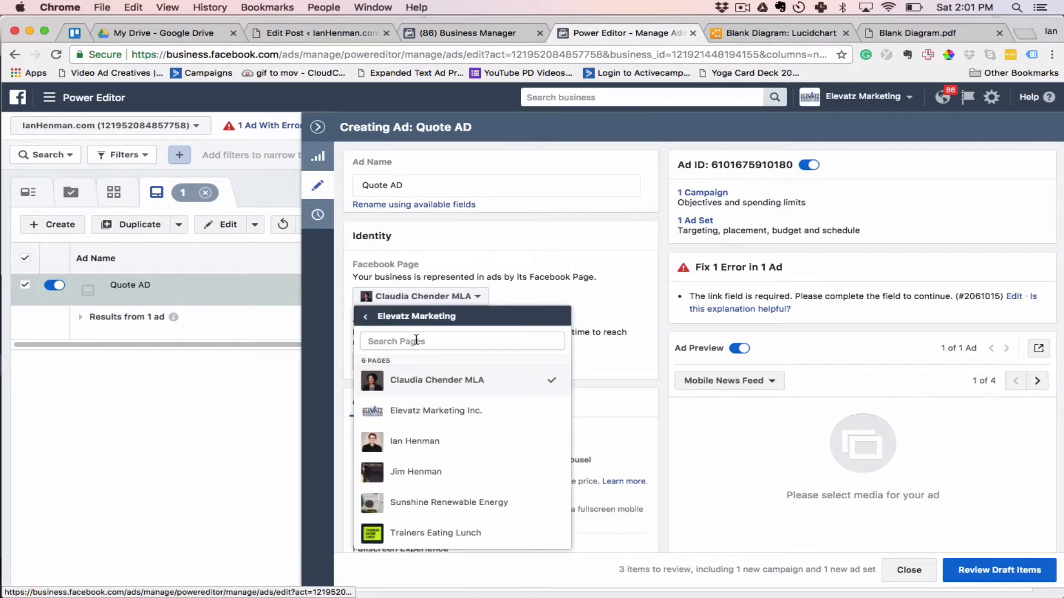
pyautogui.click(415, 441)
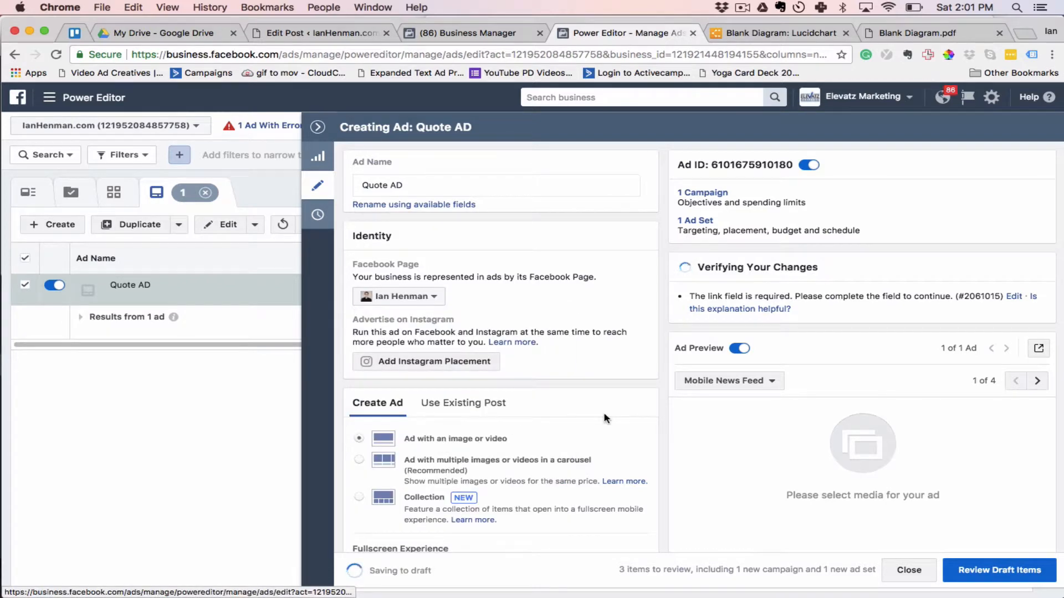
# Step: Browse the page's existing posts as a source for the ad and return to creating a new ad
pyautogui.scroll(-3, 530, 333)
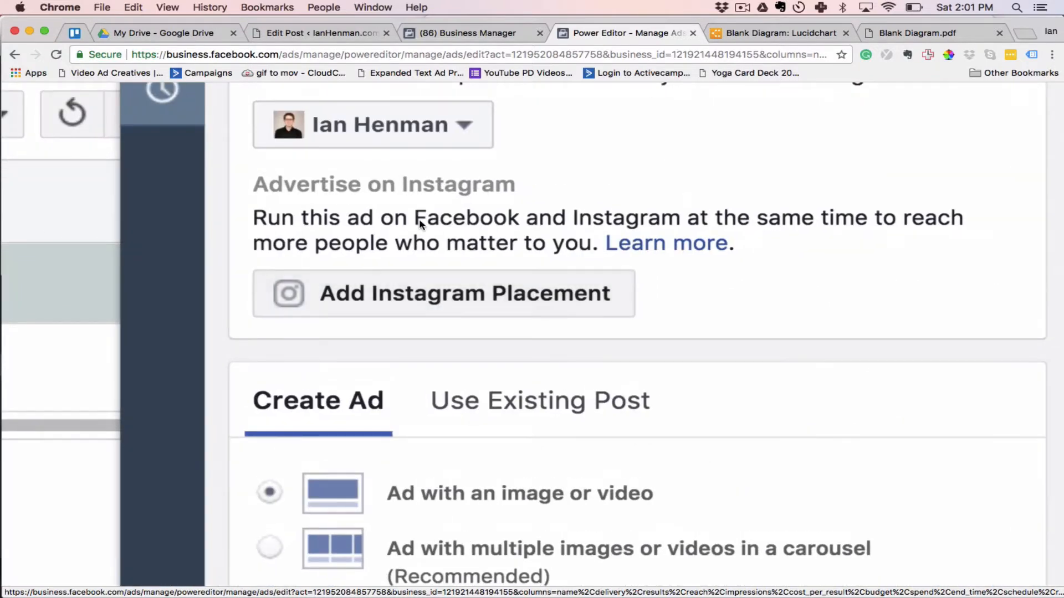
pyautogui.scroll(-5, 432, 312)
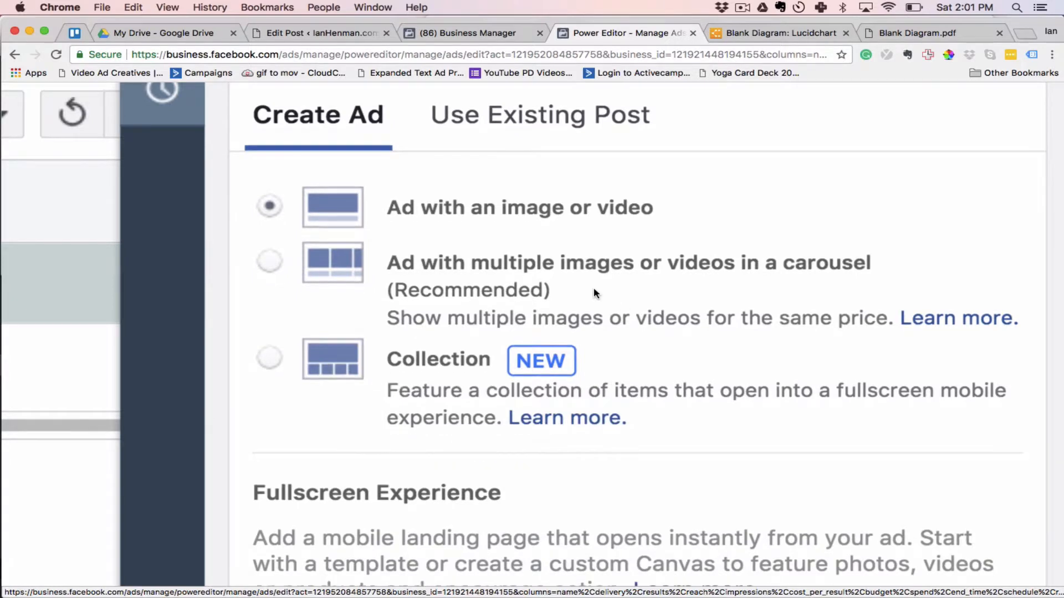
pyautogui.scroll(1, 590, 255)
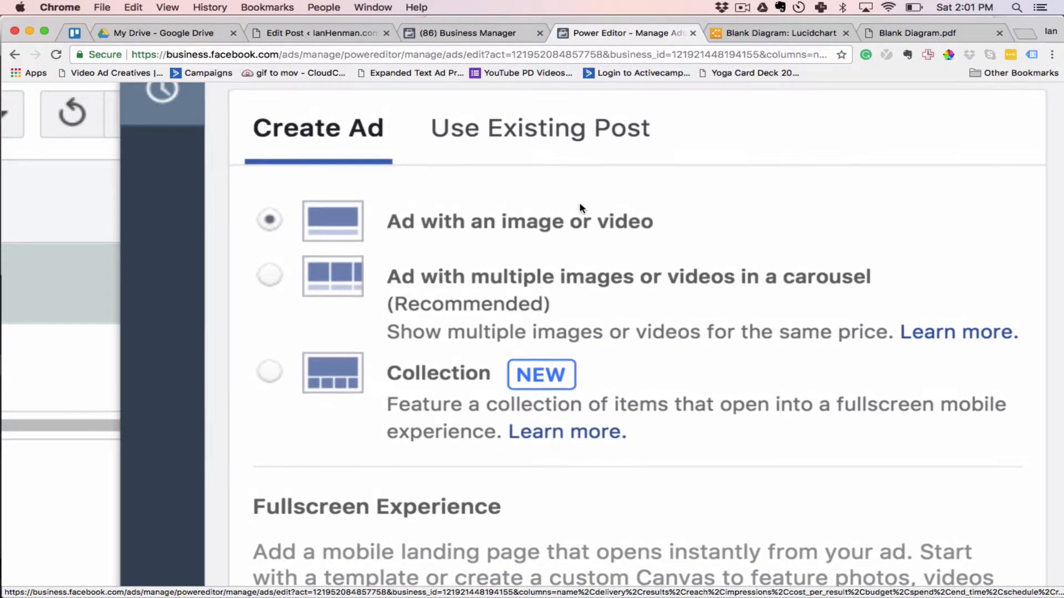
pyautogui.click(566, 144)
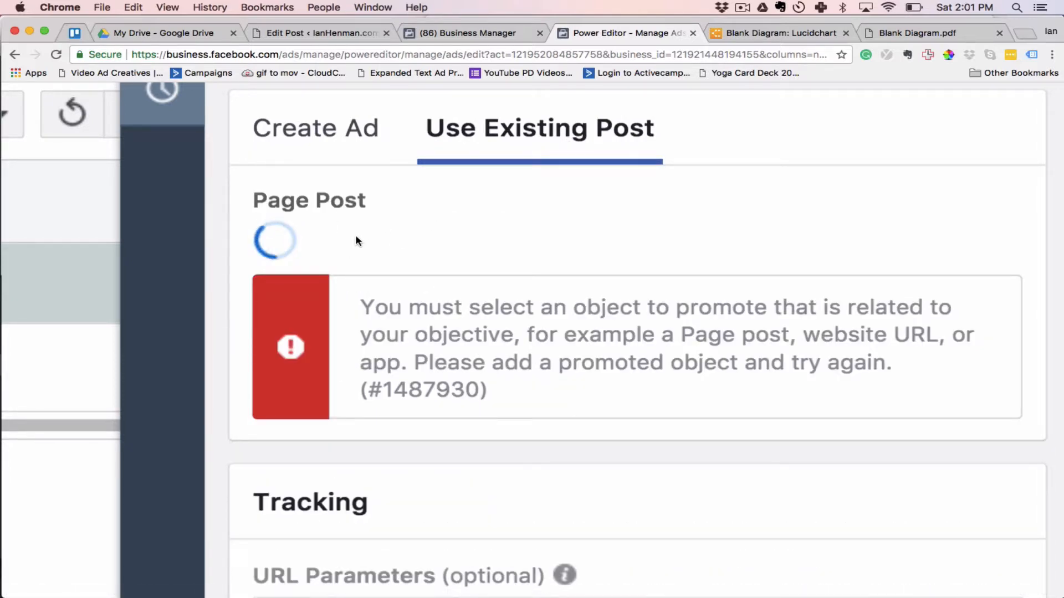
pyautogui.click(420, 248)
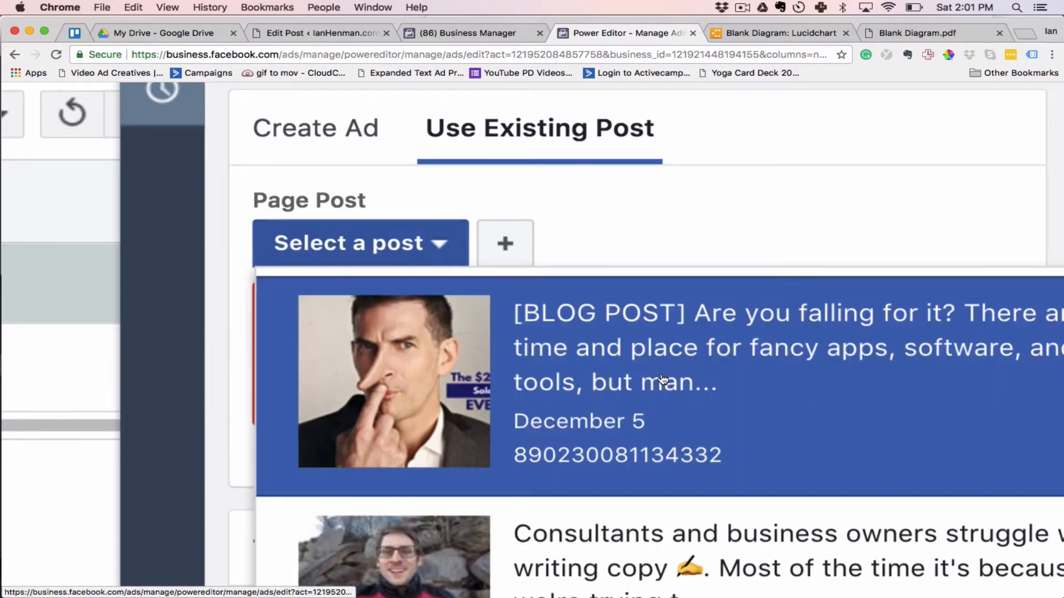
pyautogui.scroll(-15, 735, 401)
pyautogui.scroll(-3, 736, 401)
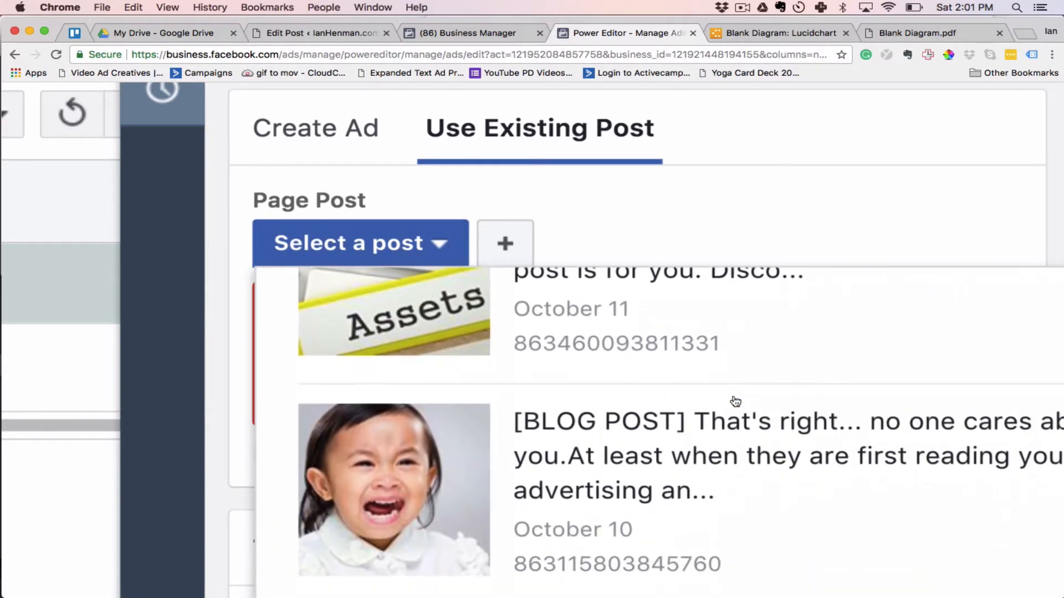
pyautogui.scroll(15, 731, 404)
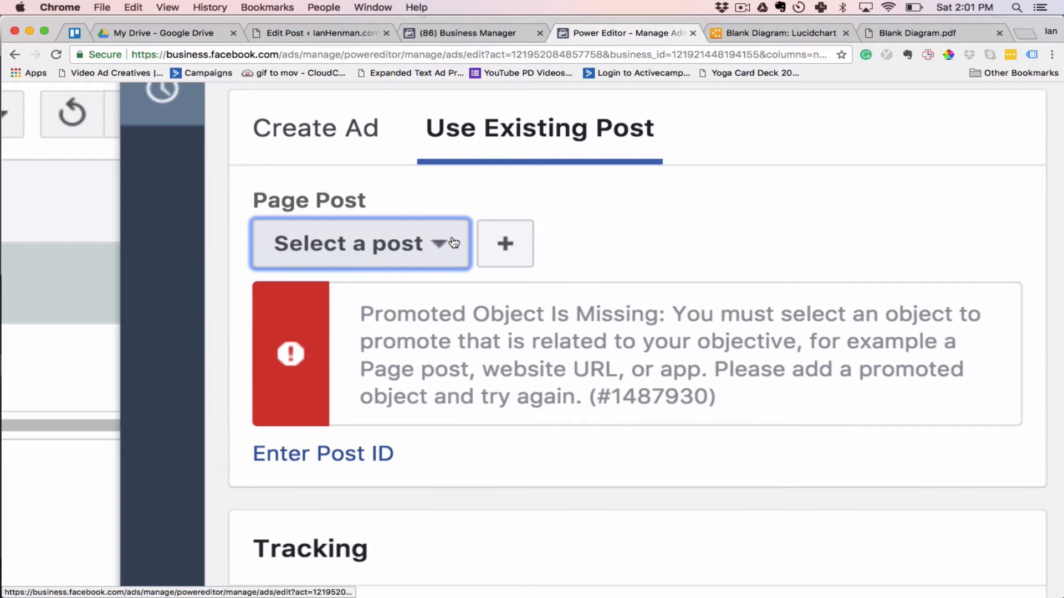
pyautogui.click(325, 130)
# Step: View the available pictures in the ad's image library and cancel the selection
pyautogui.scroll(-3, 664, 249)
pyautogui.scroll(-4, 664, 270)
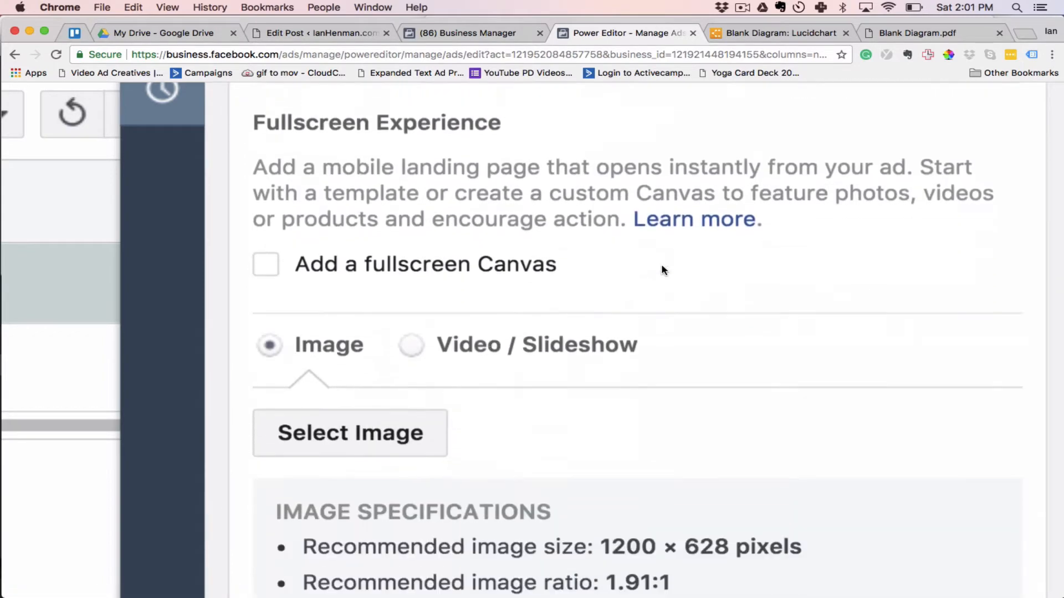
pyautogui.click(366, 388)
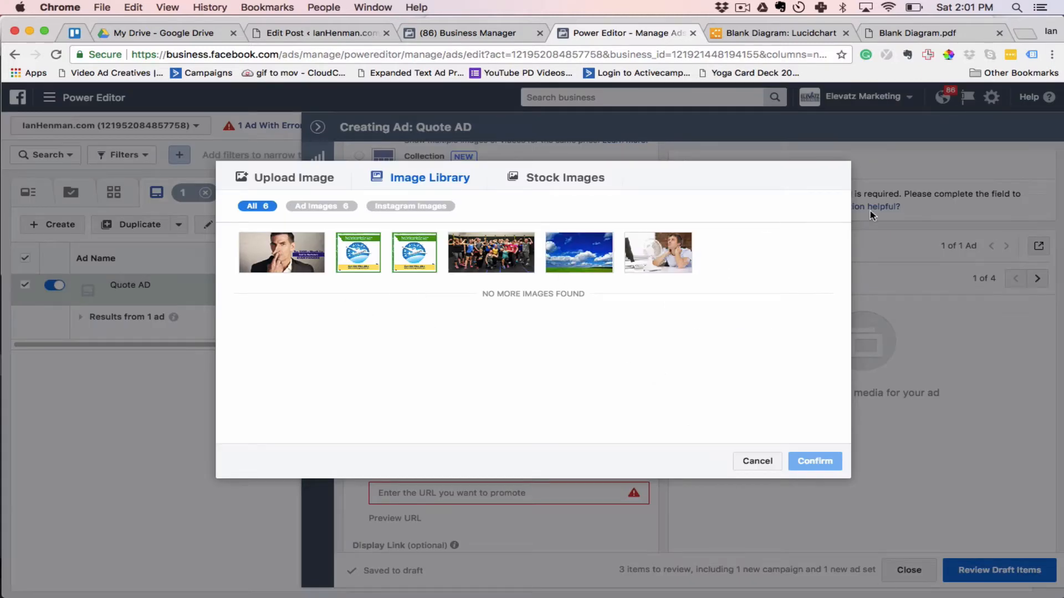
pyautogui.click(757, 461)
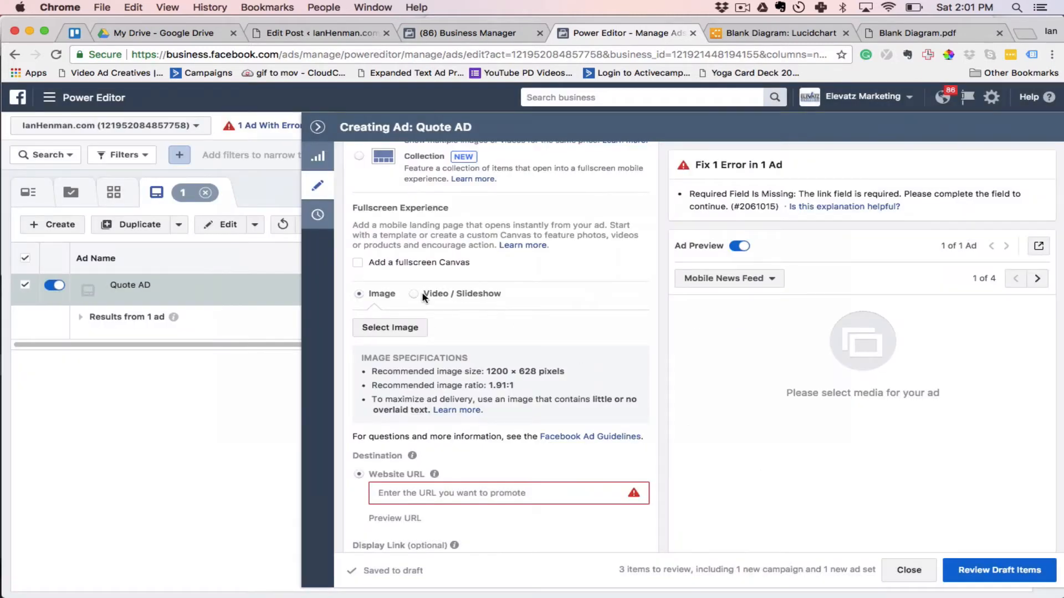
# Step: Set the ad's website URL to the advertiser's home page address and enter the same site's www domain as the display link
pyautogui.scroll(-3, 423, 296)
pyautogui.click(519, 369)
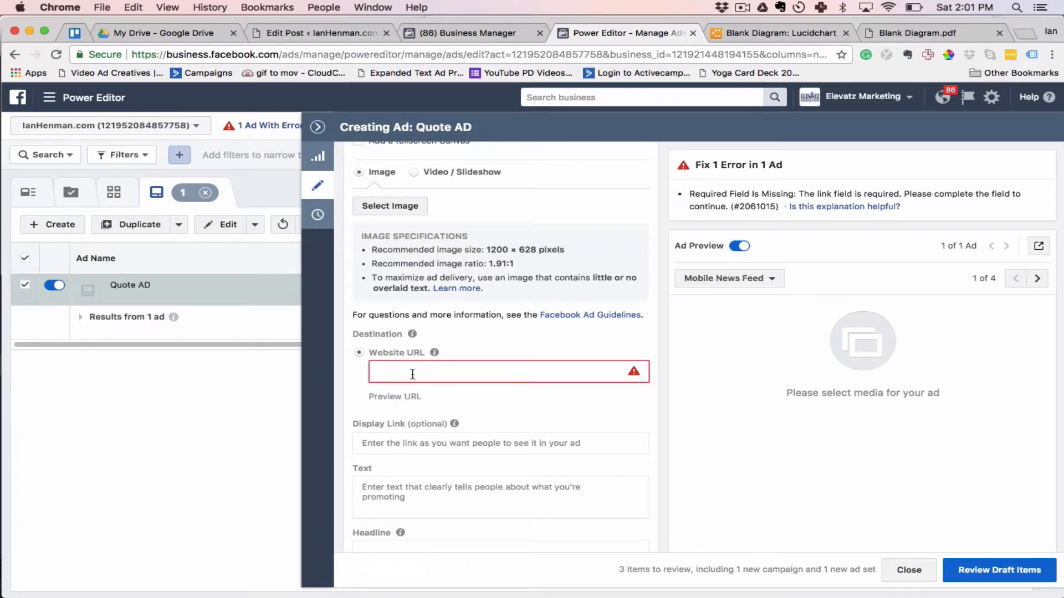
pyautogui.click(328, 35)
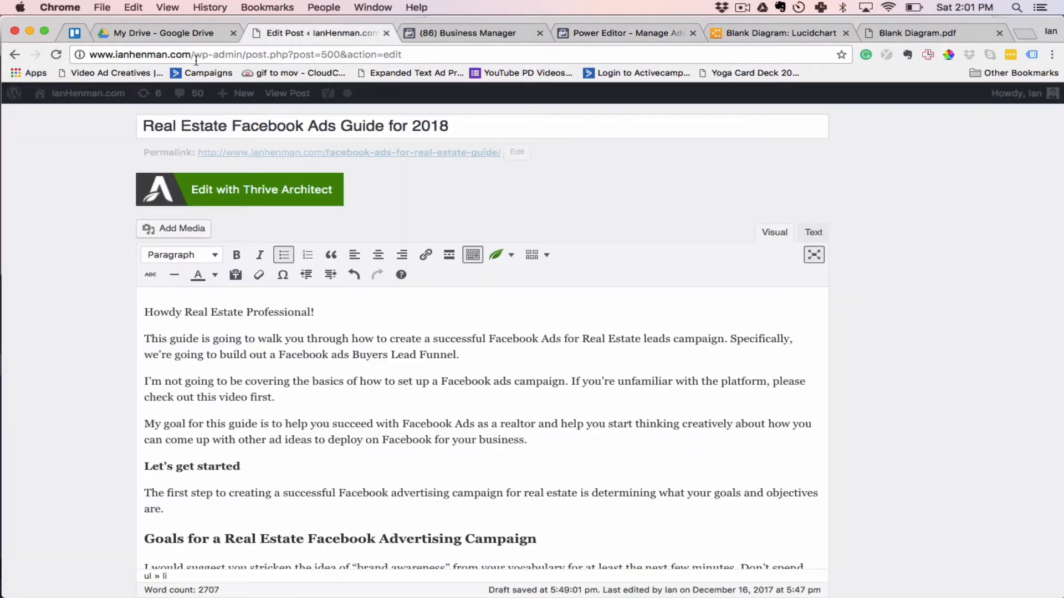
pyautogui.click(661, 35)
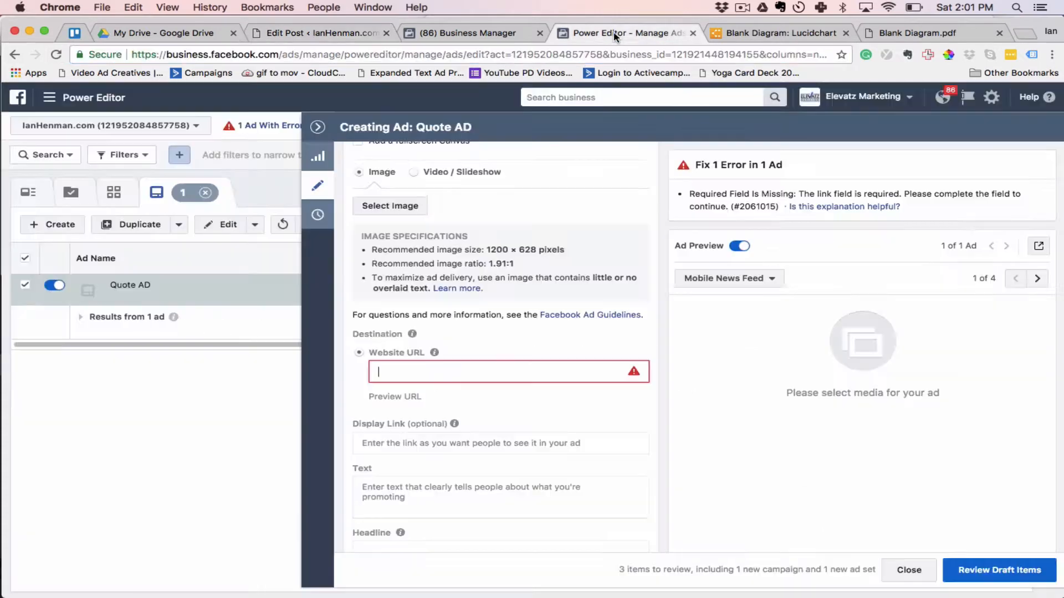
pyautogui.write('http://www.ianhenman.com/')
pyautogui.click(448, 446)
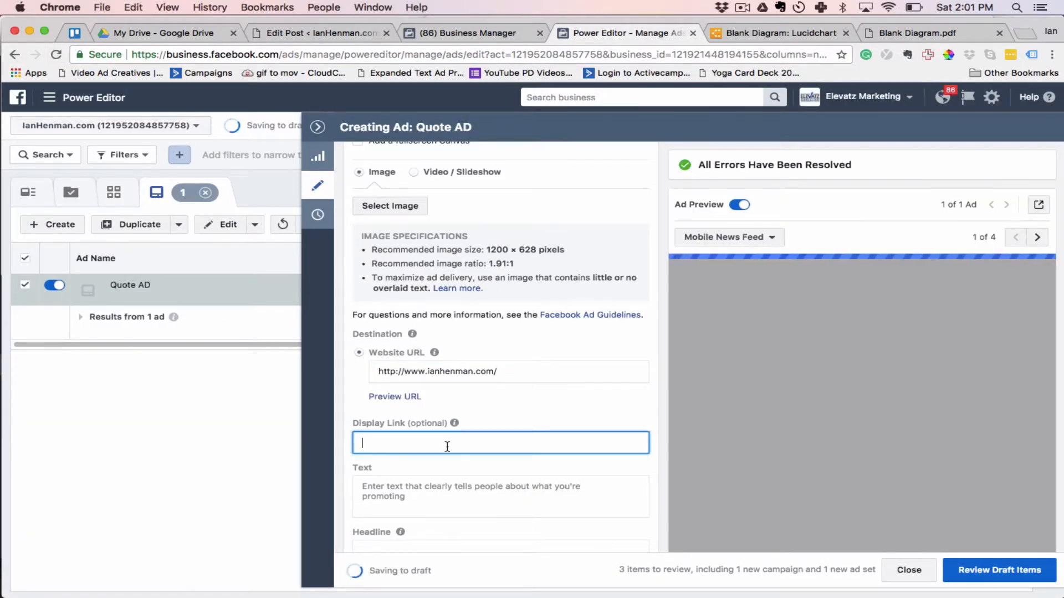
pyautogui.write('www.ianhenman.com')
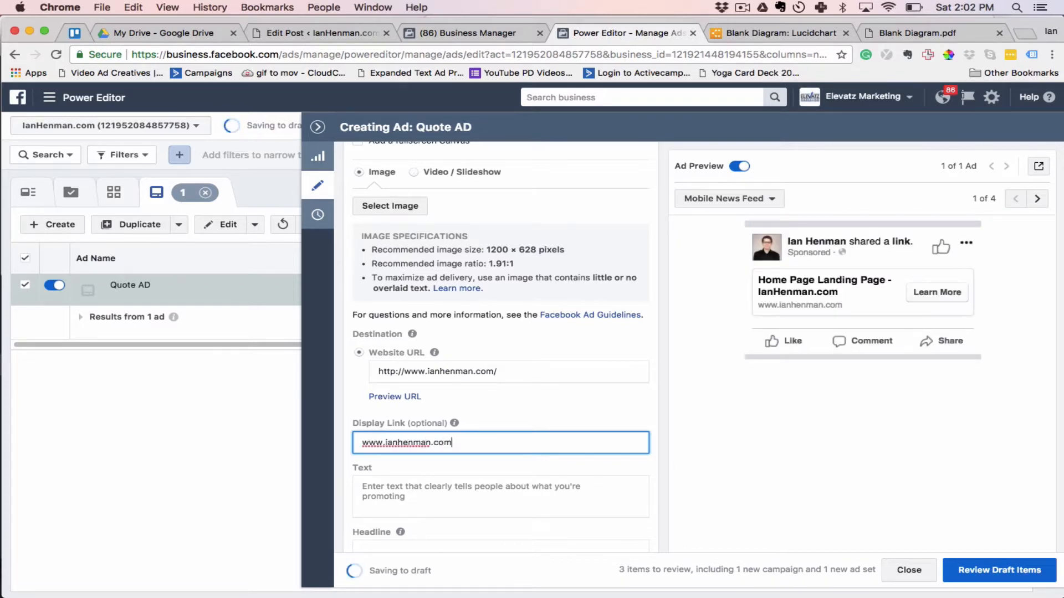
# Step: Enter "blah blah blah" as the ad's text and check it in the ad preview
pyautogui.scroll(-3, 440, 494)
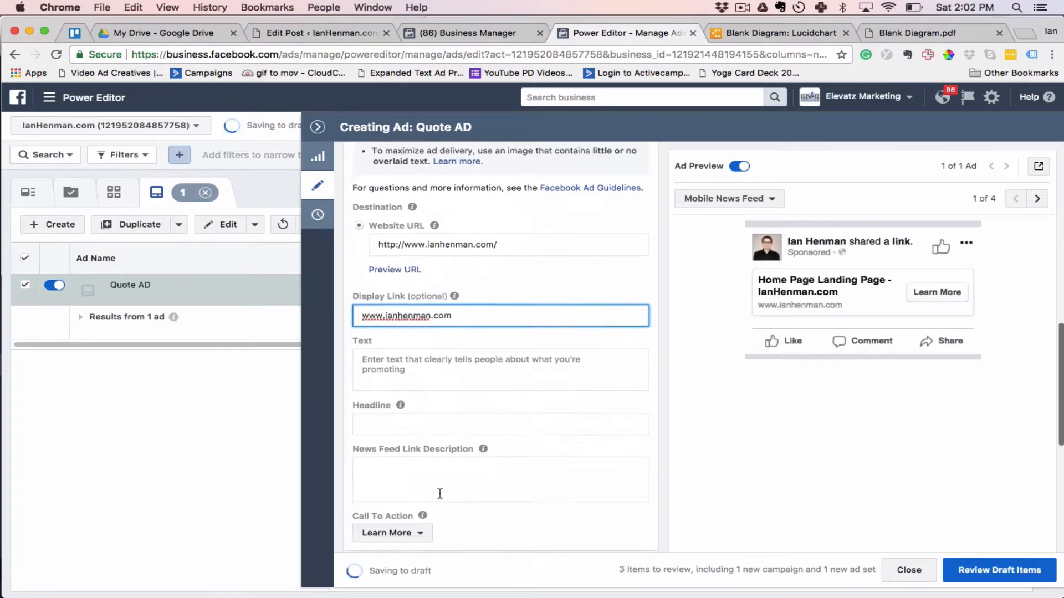
pyautogui.click(456, 355)
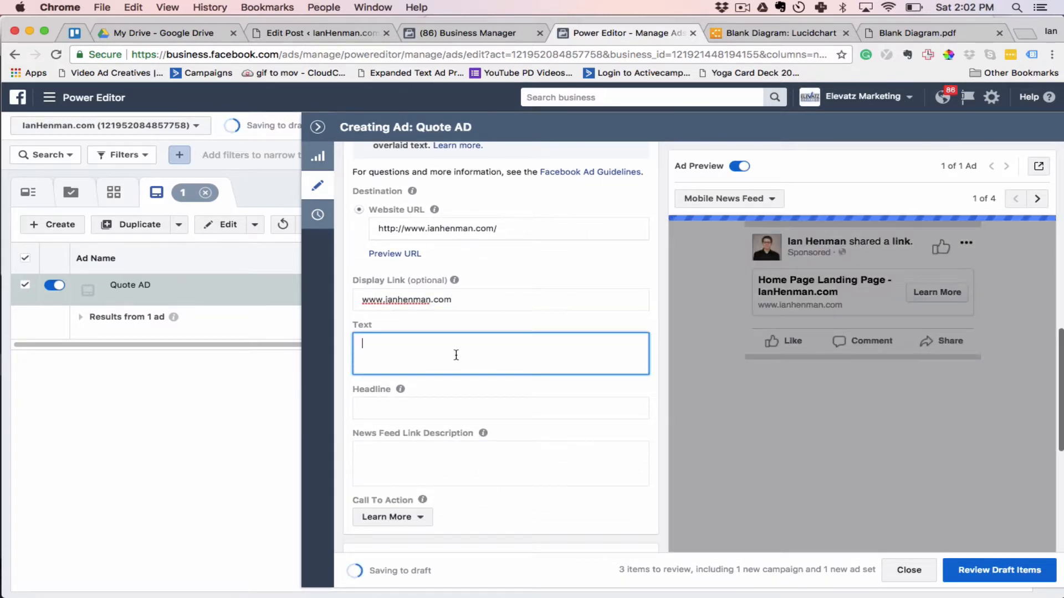
pyautogui.write('blah blah blah')
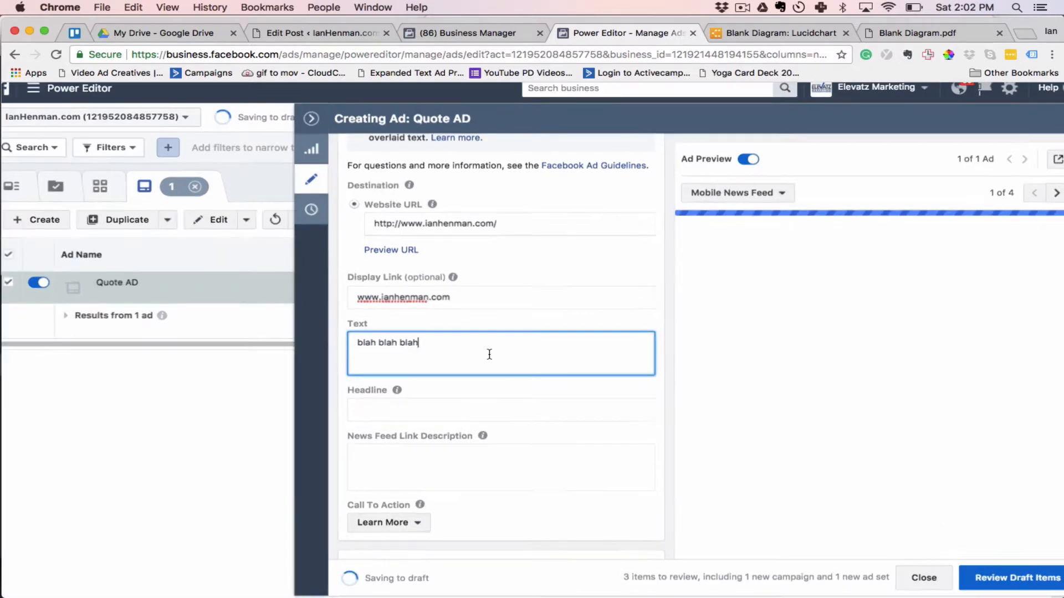
pyautogui.hscroll(5, 646, 321)
pyautogui.scroll(1, 931, 205)
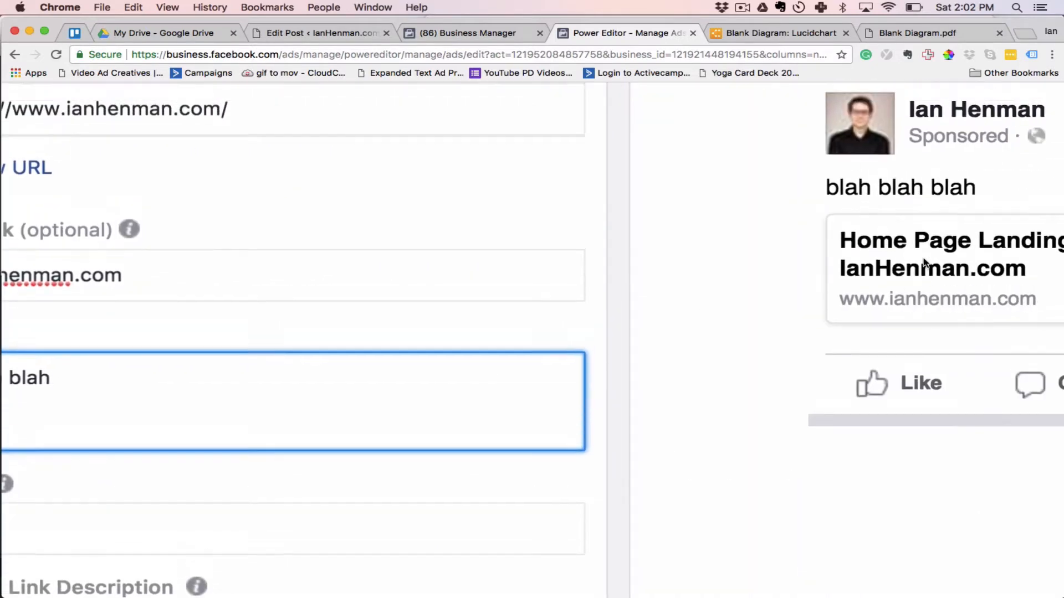
# Step: Enter the headline "This is head line of ad" and the news feed link description "This is description belo"
pyautogui.scroll(-5, 361, 444)
pyautogui.hscroll(-5, 361, 445)
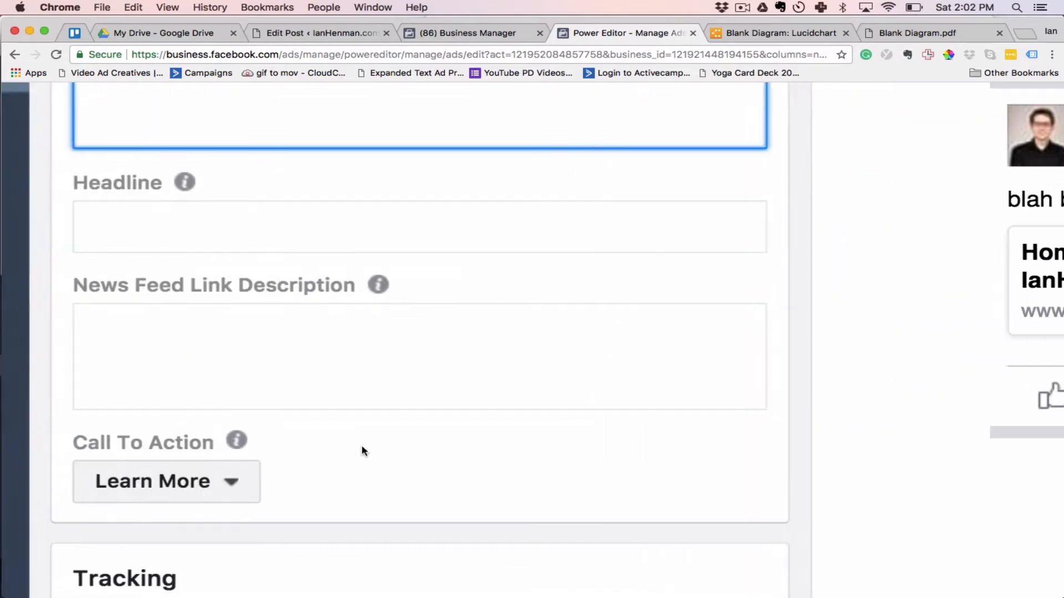
pyautogui.click(266, 217)
pyautogui.click(303, 337)
pyautogui.hscroll(10, 301, 338)
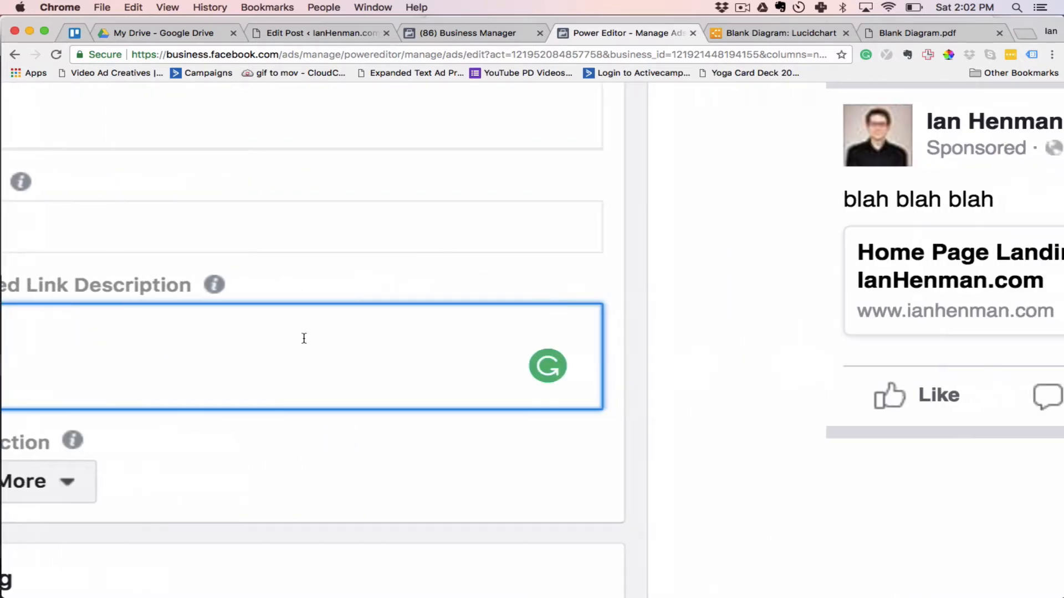
pyautogui.hscroll(-10, 375, 300)
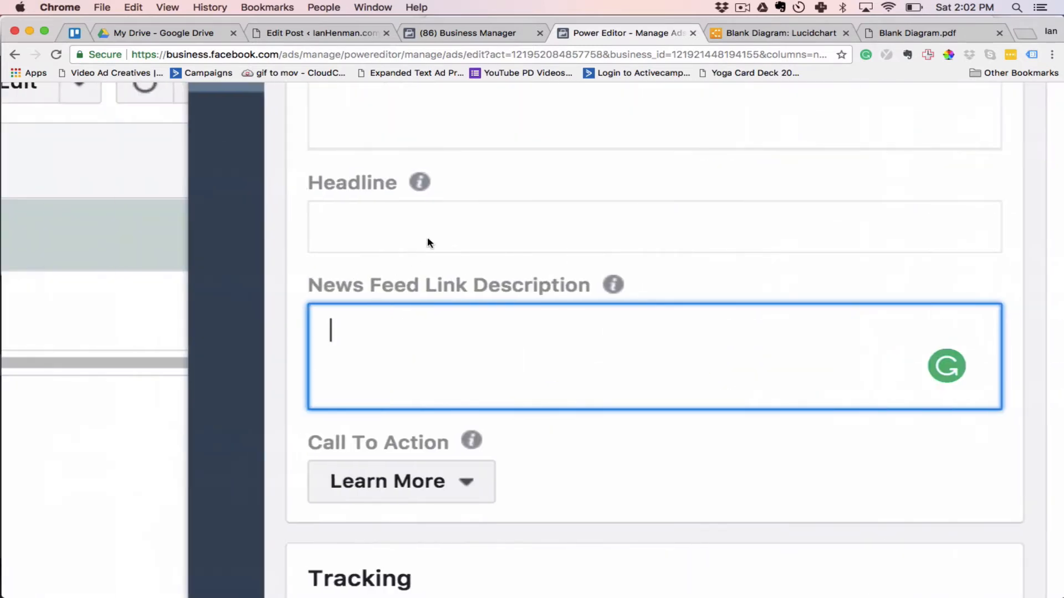
pyautogui.click(430, 234)
pyautogui.write('This is head line of ad')
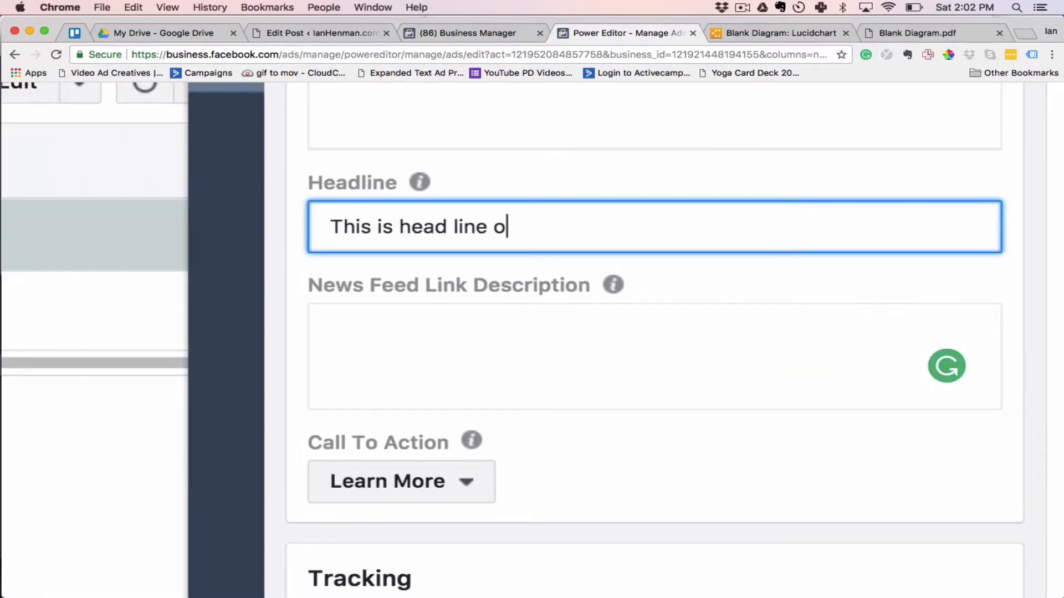
pyautogui.click(498, 354)
pyautogui.write('This is ')
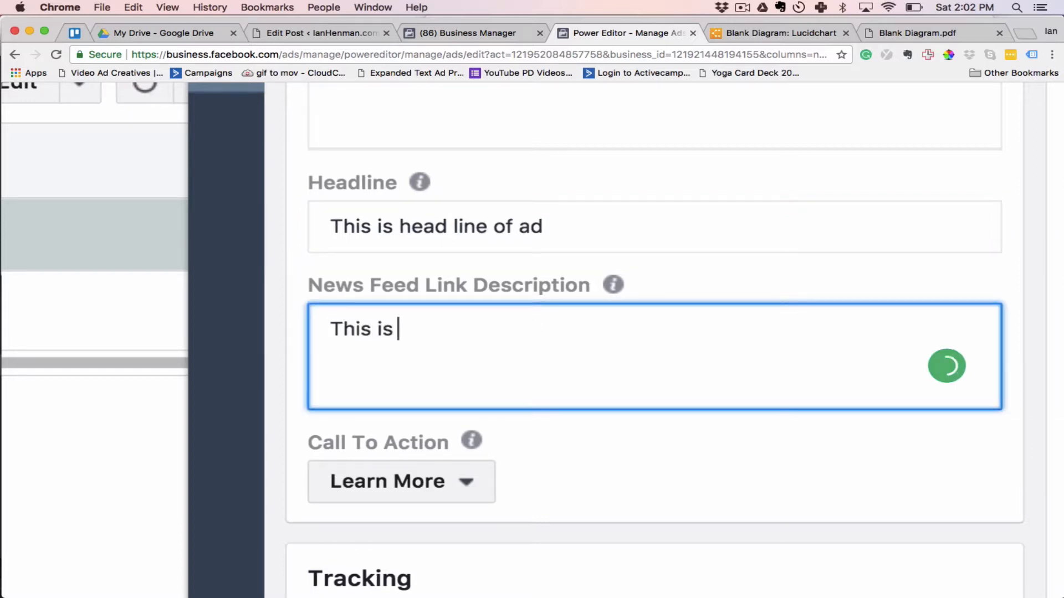
pyautogui.write('description belo')
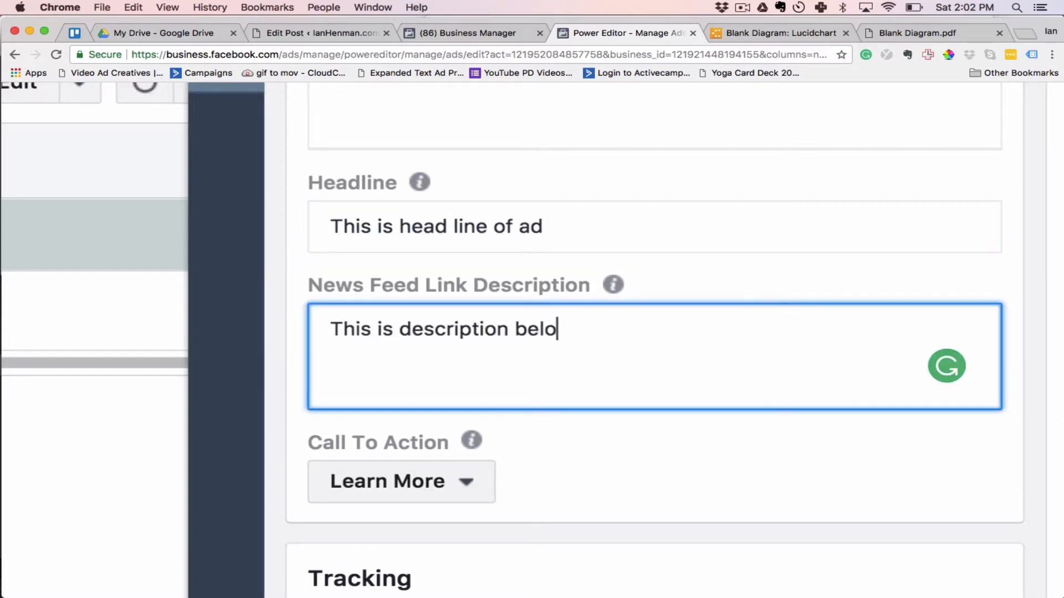
pyautogui.hscroll(10, 532, 340)
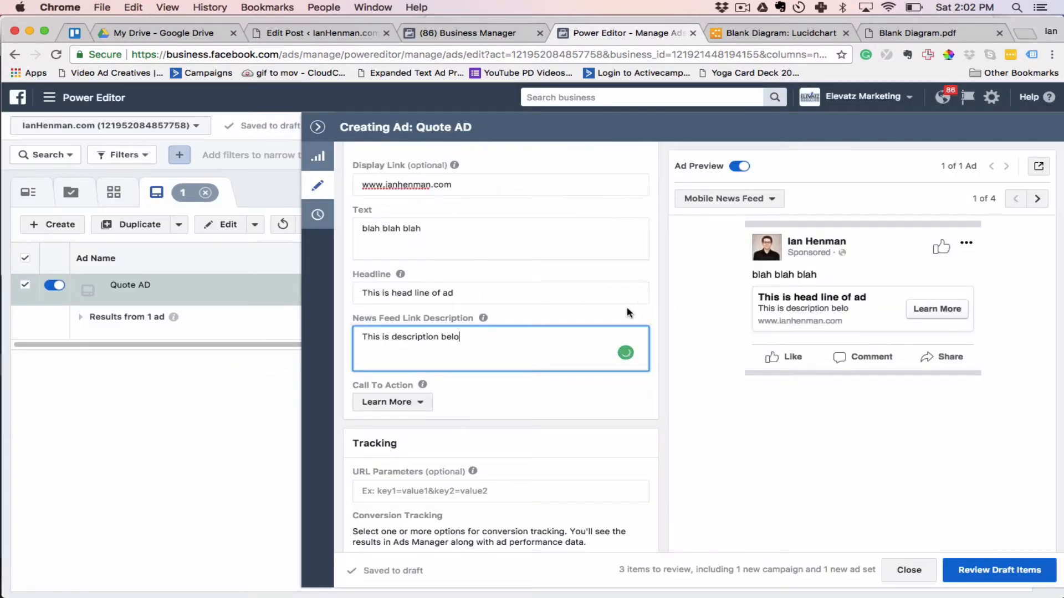
# Step: Add the blue sky with clouds picture from the image library as the ad's image
pyautogui.scroll(6, 529, 266)
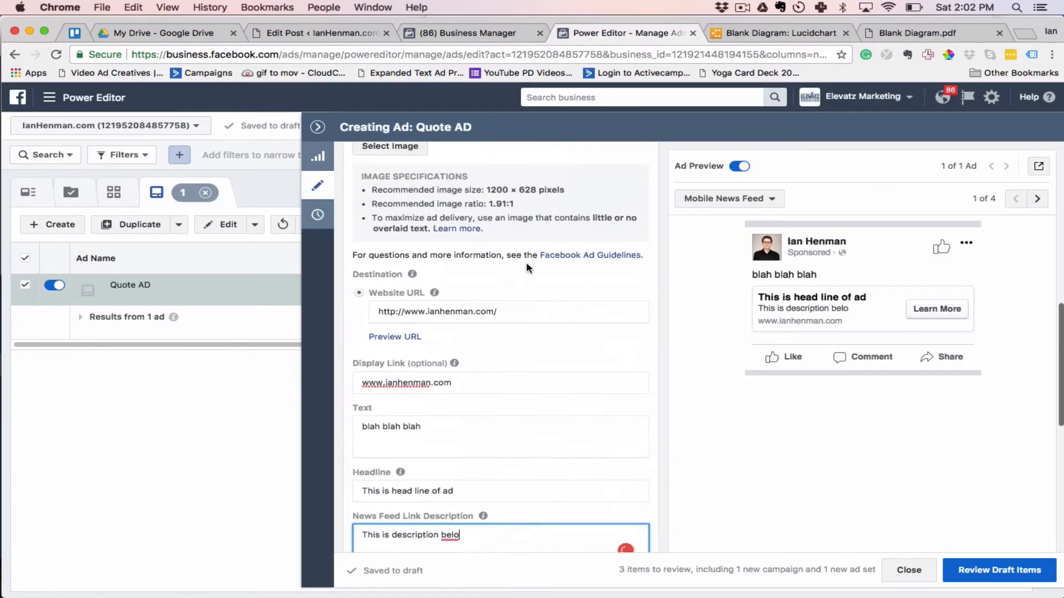
pyautogui.click(355, 270)
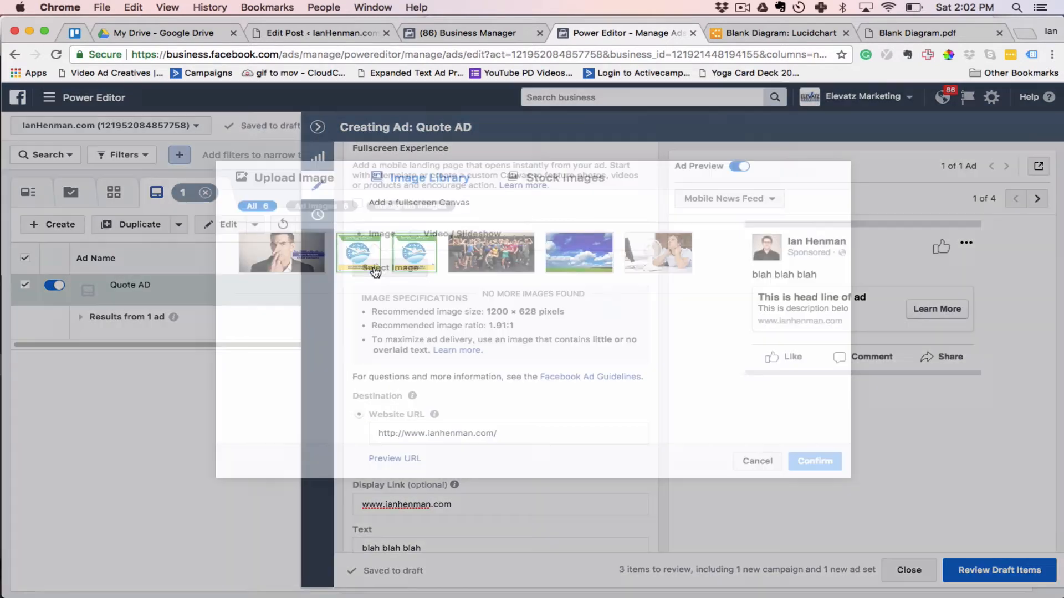
pyautogui.click(587, 262)
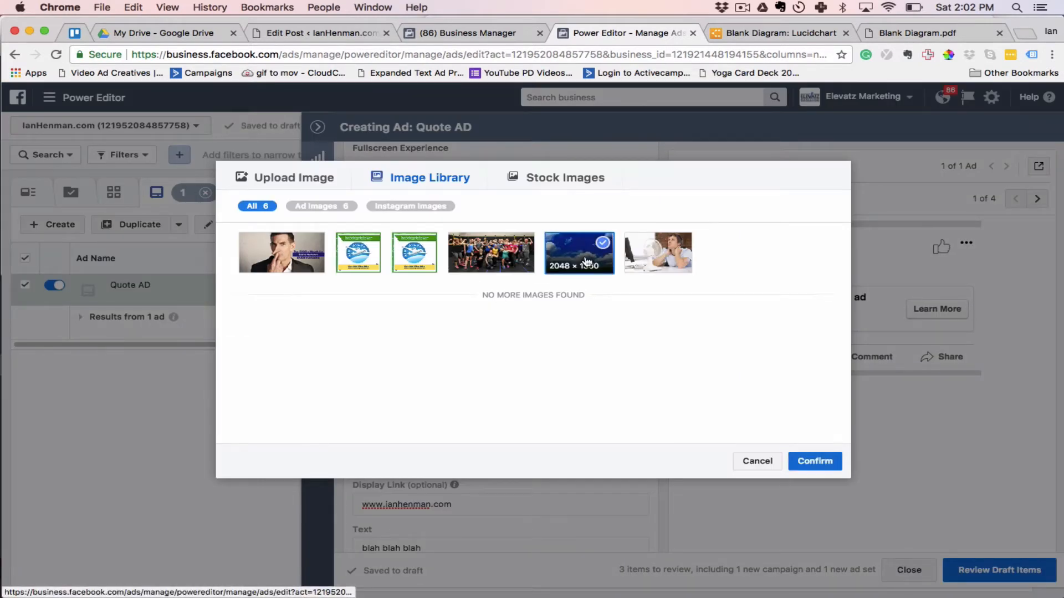
pyautogui.click(814, 464)
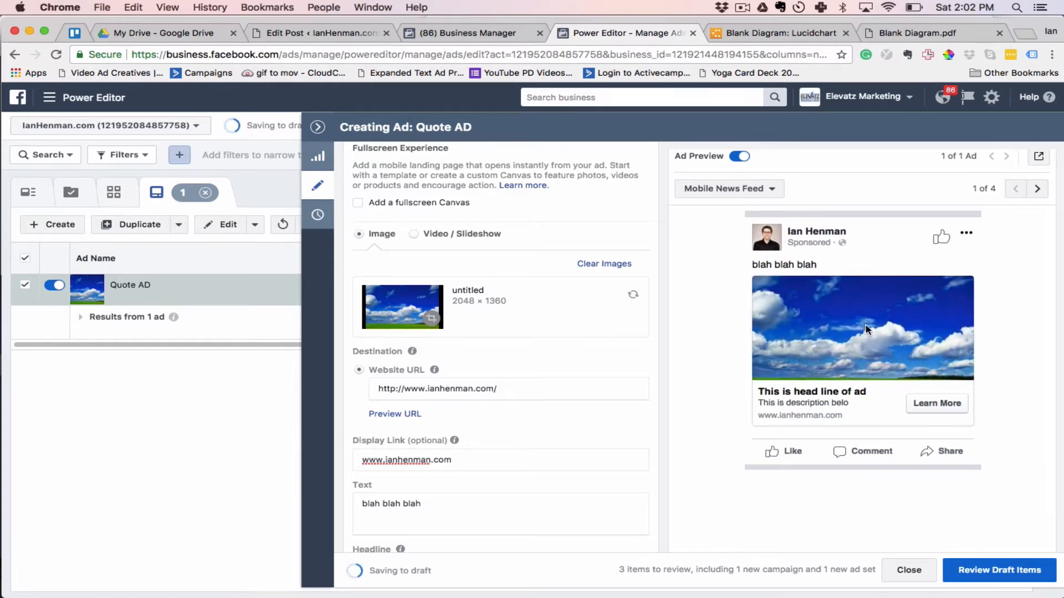
pyautogui.scroll(3, 857, 347)
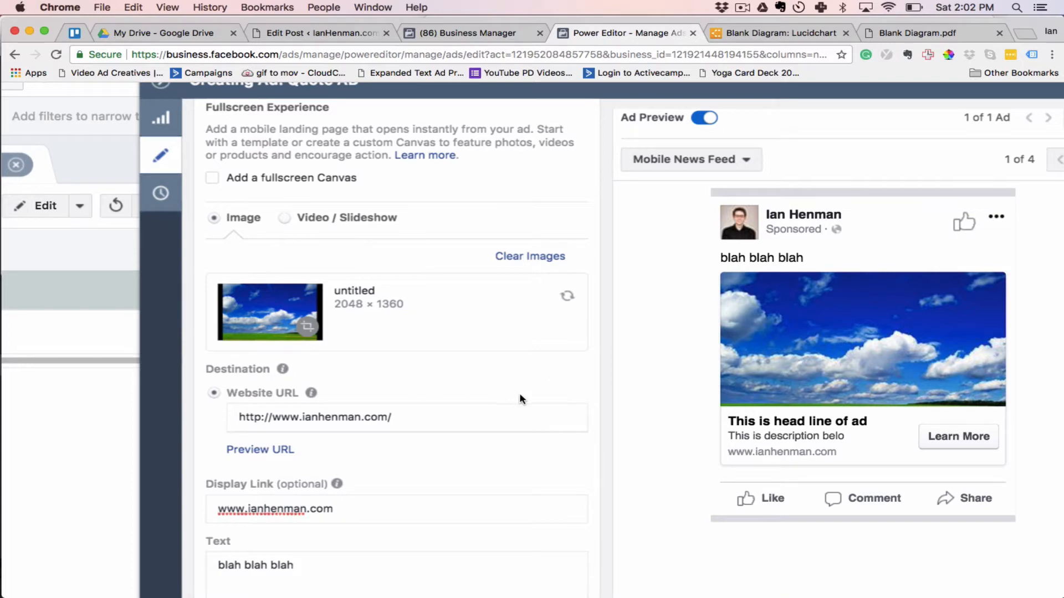
# Step: Change the ad's call to action to No Button
pyautogui.click(413, 415)
pyautogui.scroll(-6, 576, 446)
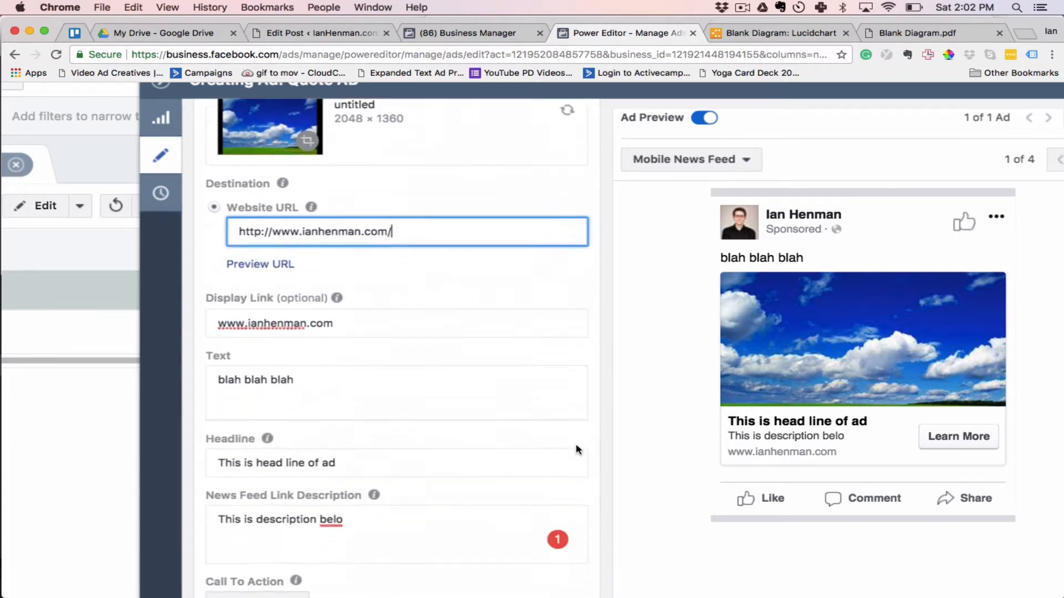
pyautogui.scroll(-3, 577, 449)
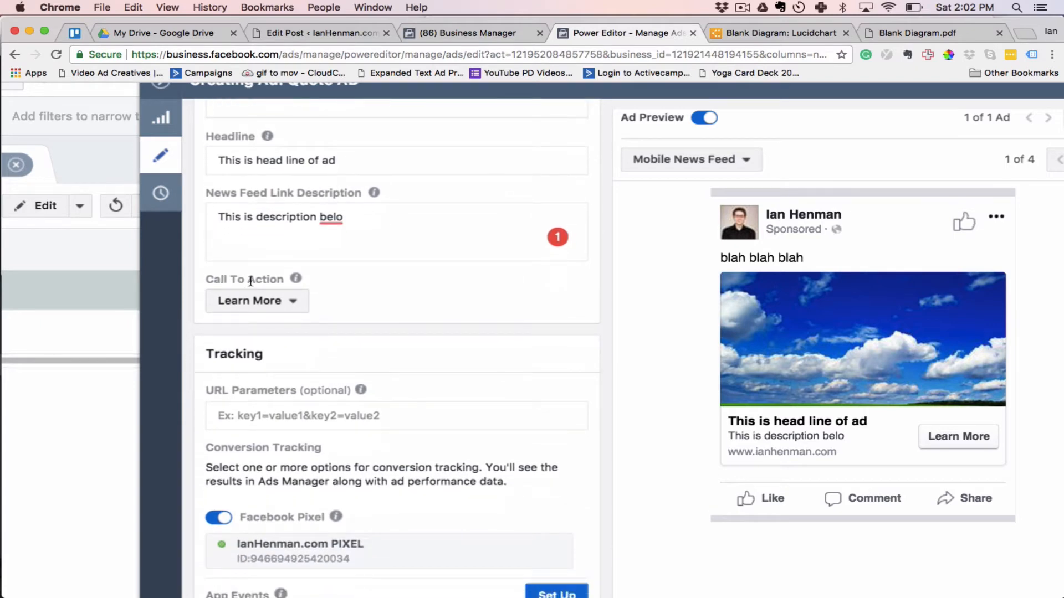
pyautogui.scroll(3, 255, 253)
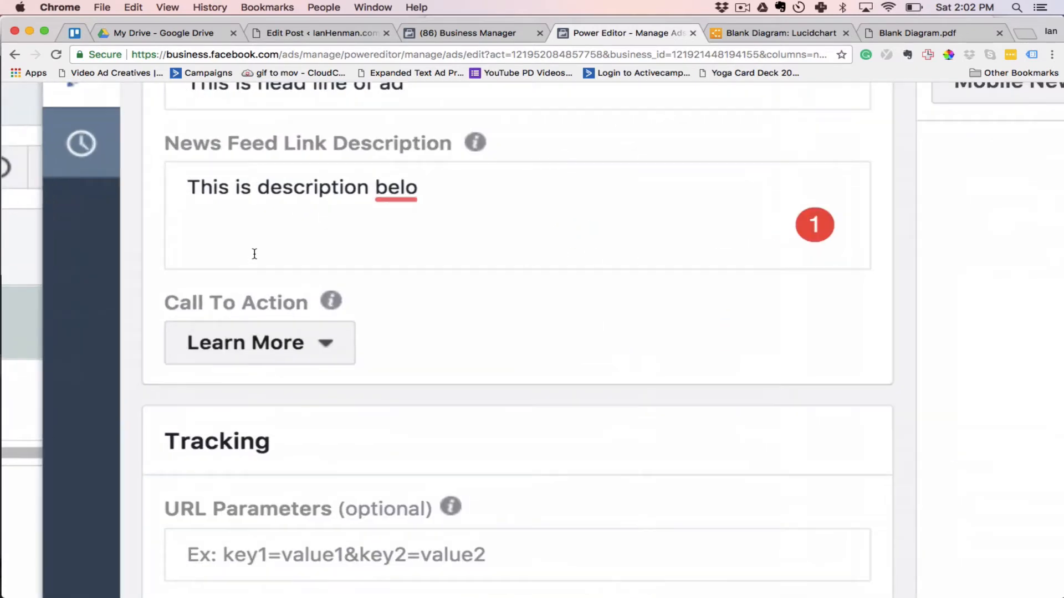
pyautogui.click(327, 351)
pyautogui.scroll(-3, 329, 355)
pyautogui.click(328, 387)
pyautogui.scroll(3, 587, 352)
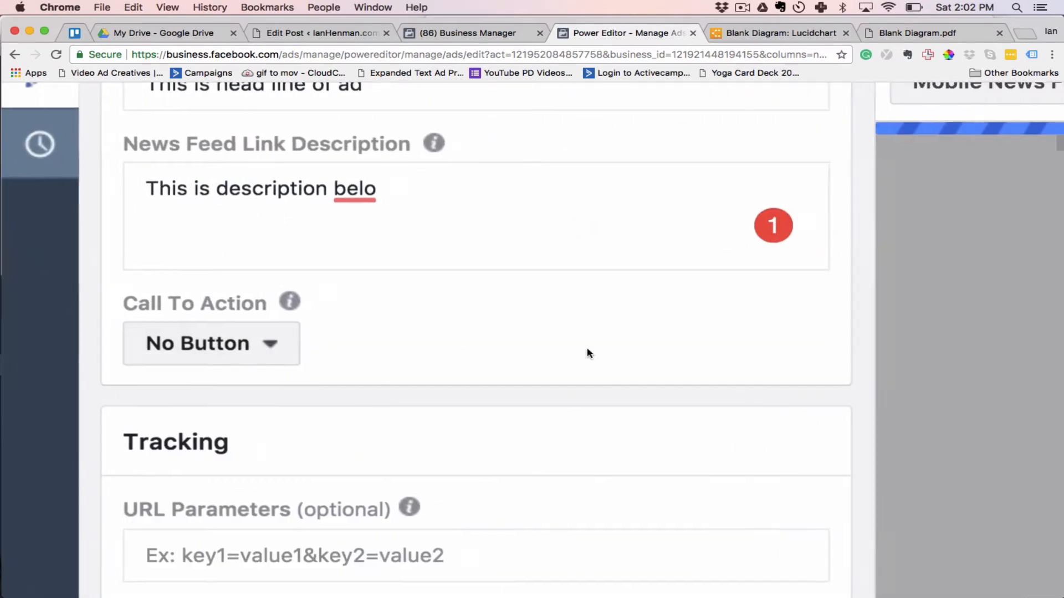
# Step: Examine the Quote AD's mobile news feed preview, its tracking settings and the completed text fields
pyautogui.scroll(-3, 587, 354)
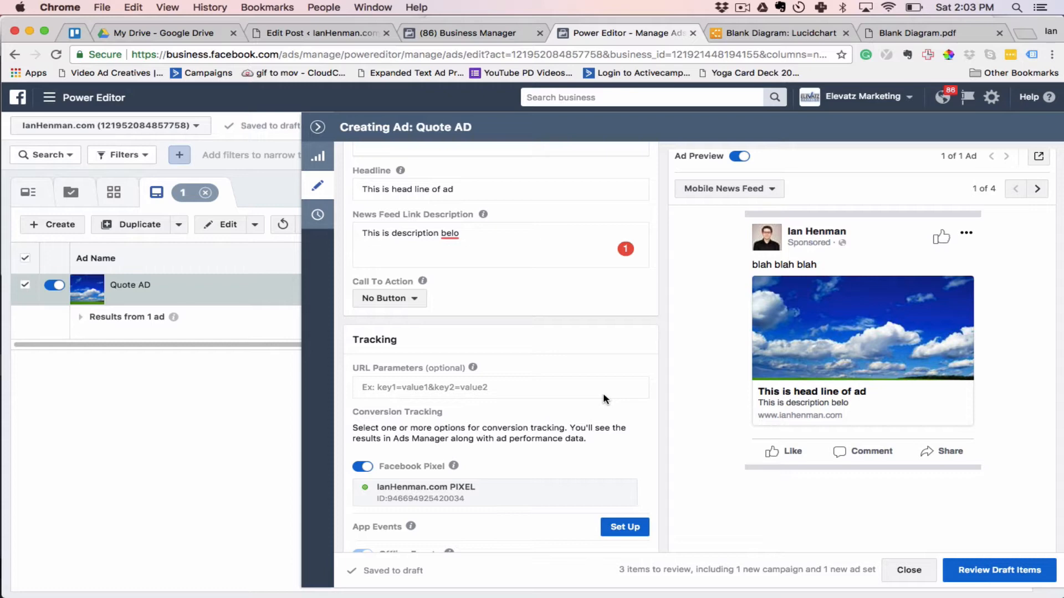
pyautogui.scroll(5, 793, 230)
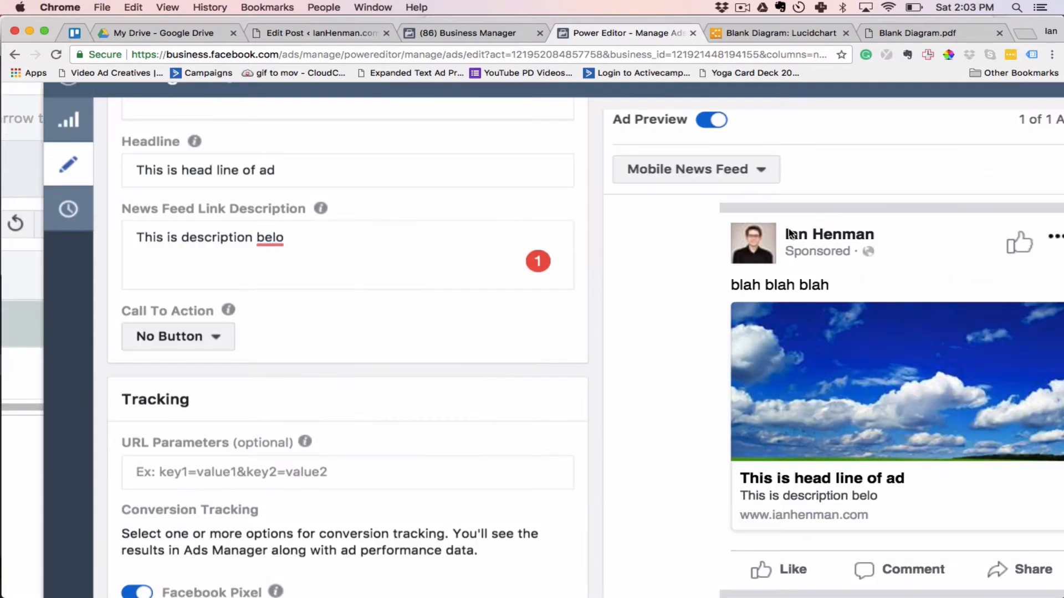
pyautogui.scroll(5, 795, 225)
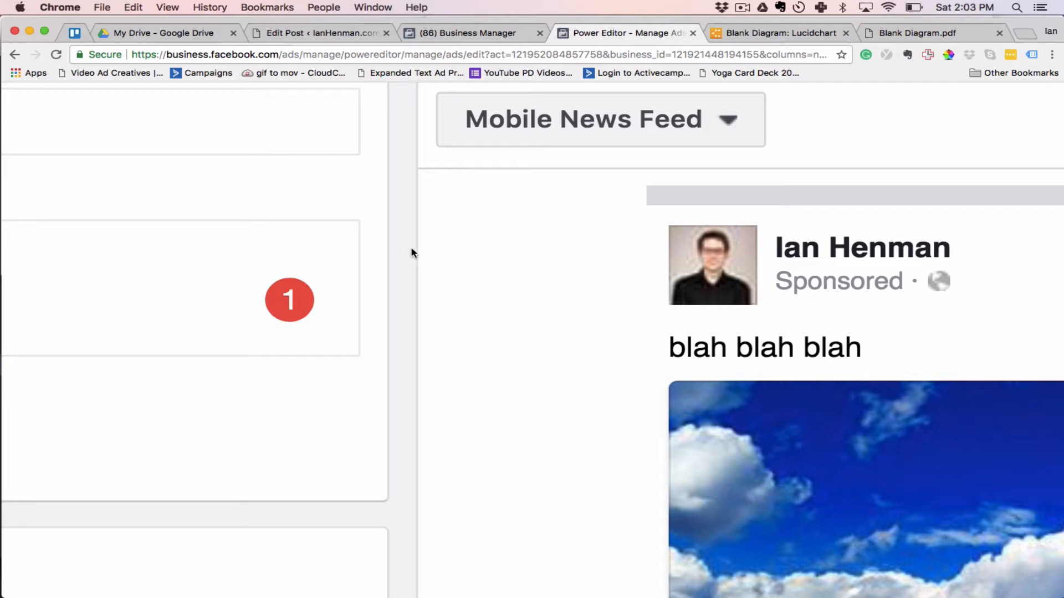
pyautogui.scroll(-5, 465, 258)
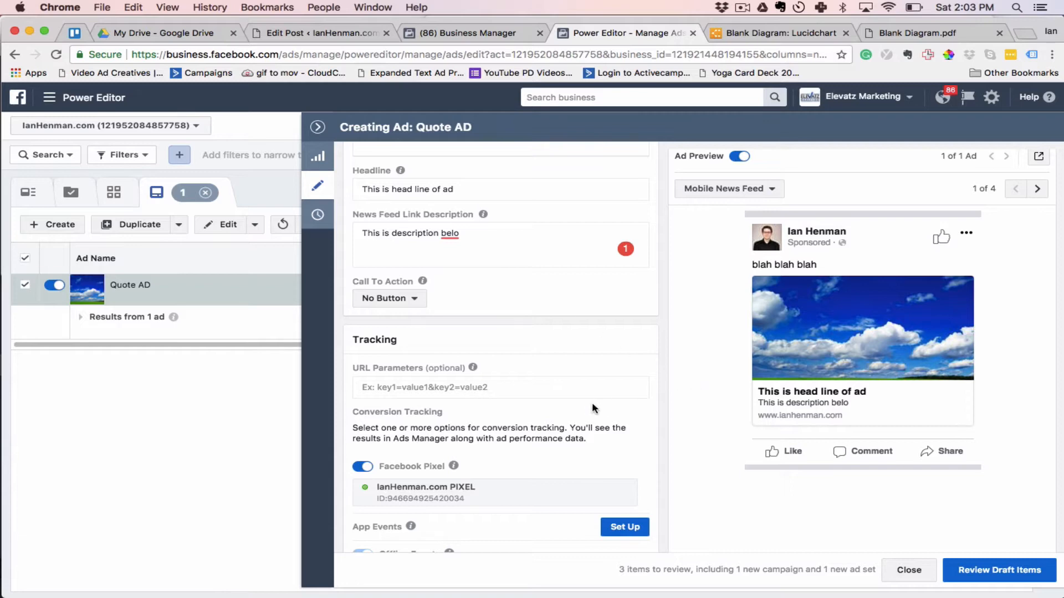
pyautogui.scroll(-5, 592, 403)
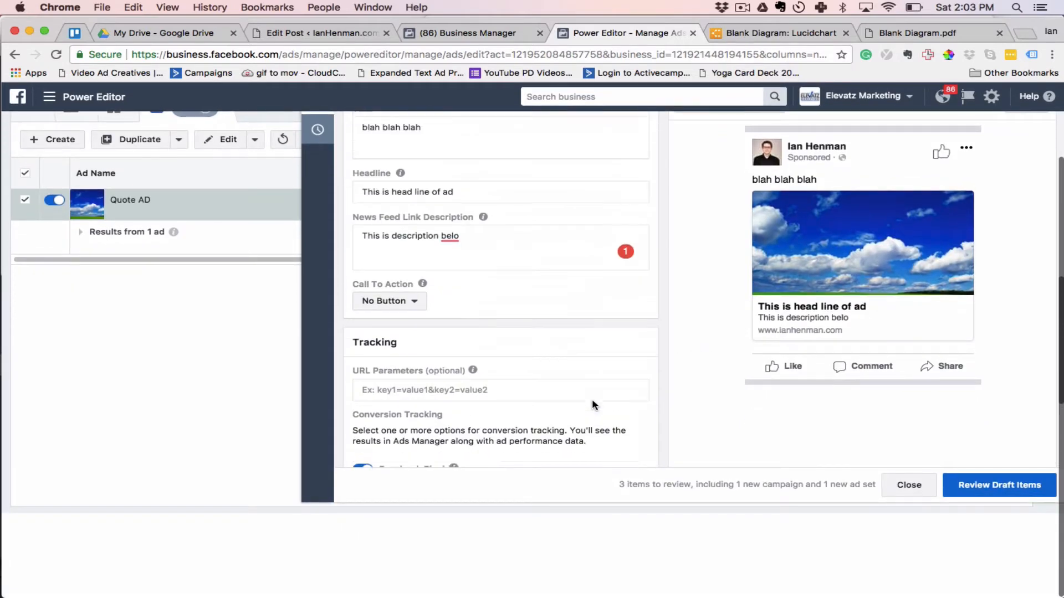
pyautogui.scroll(2, 592, 399)
pyautogui.scroll(2, 472, 272)
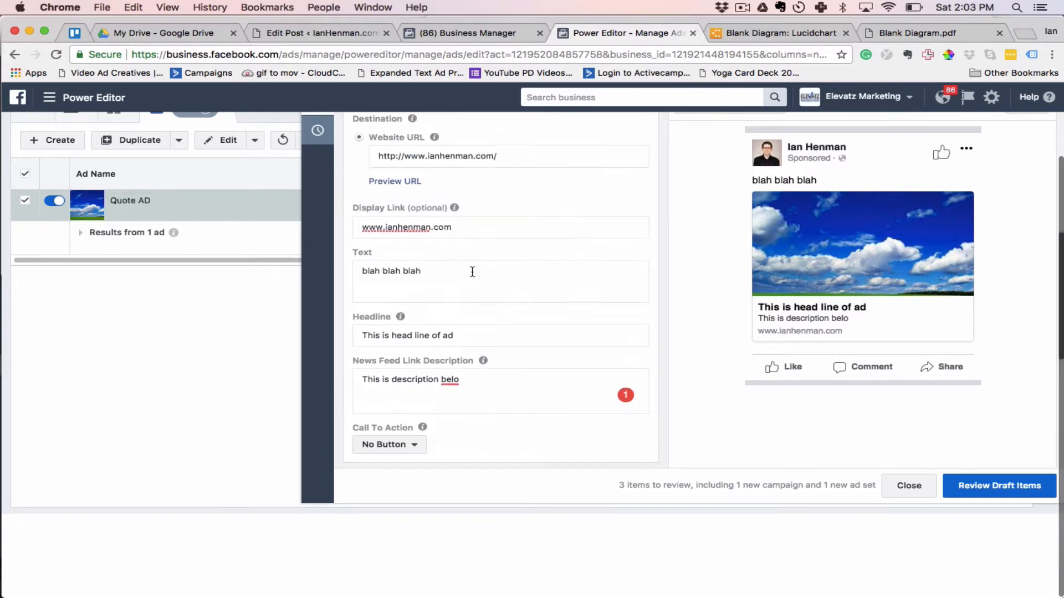
# Step: Close the Quote AD editor and open the review of the draft campaign, ad set and ad
pyautogui.click(897, 484)
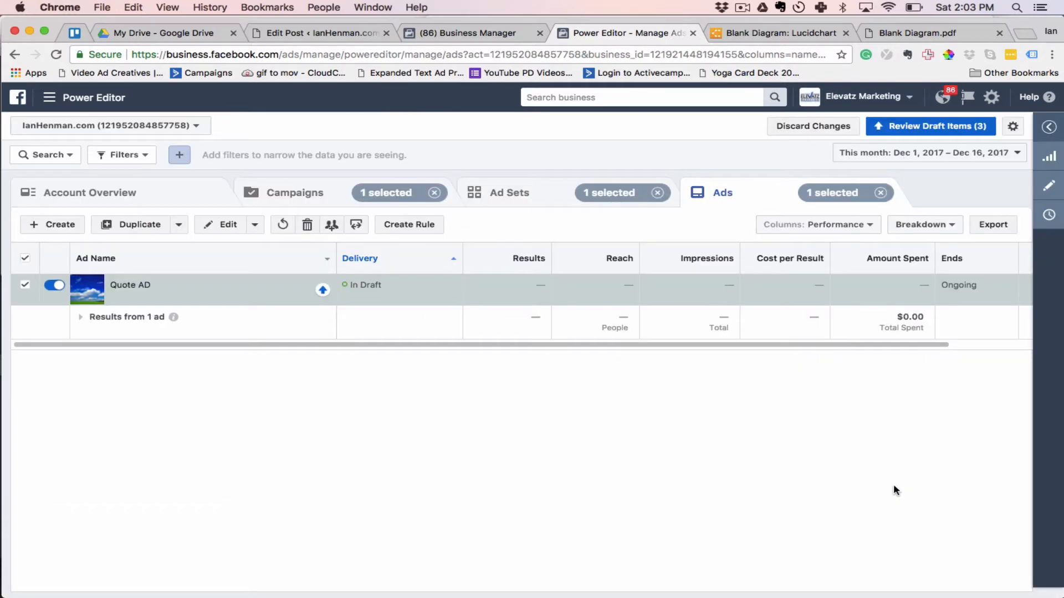
pyautogui.click(926, 132)
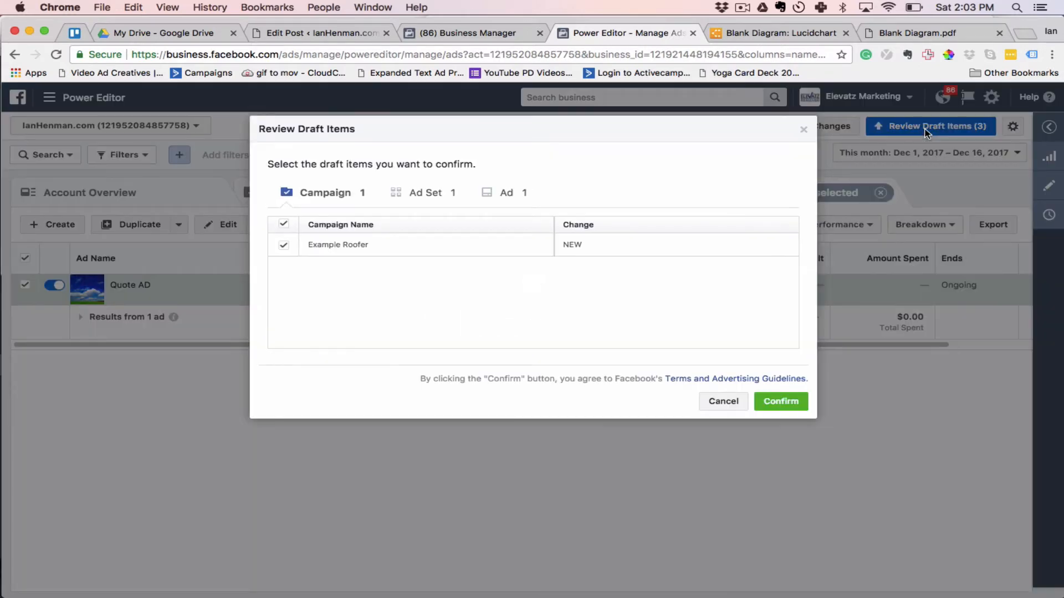
pyautogui.click(722, 400)
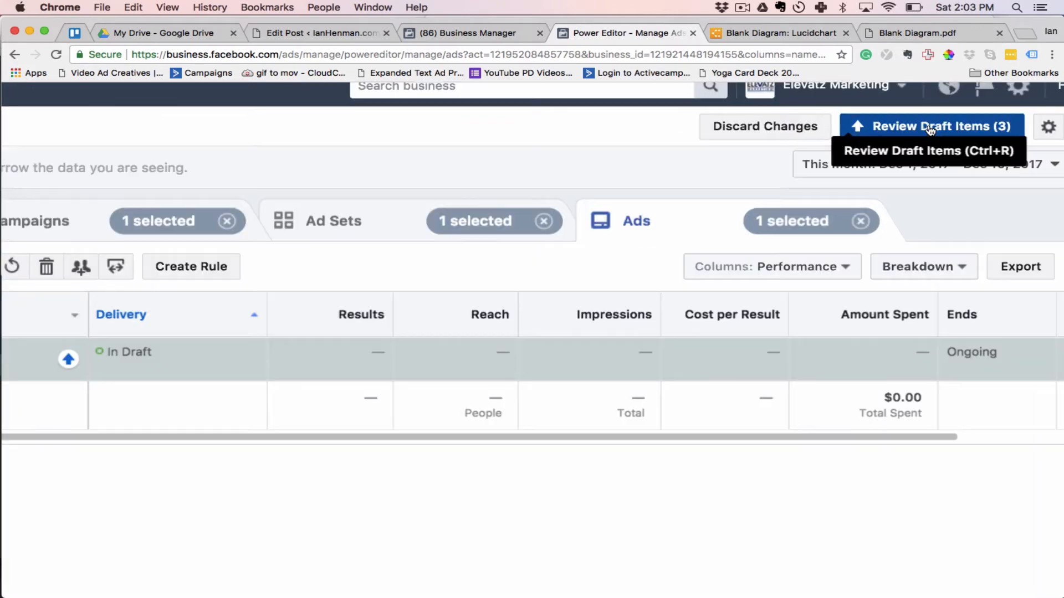
pyautogui.click(929, 128)
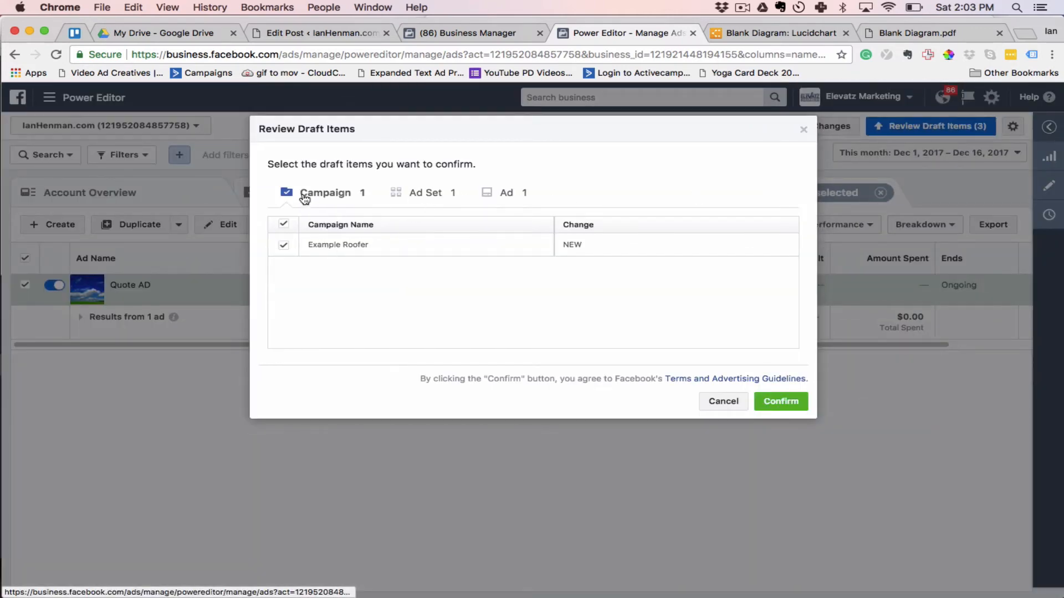
# Step: Check the ad set and ad listed among the draft items, and cancel the review without confirming
pyautogui.click(418, 197)
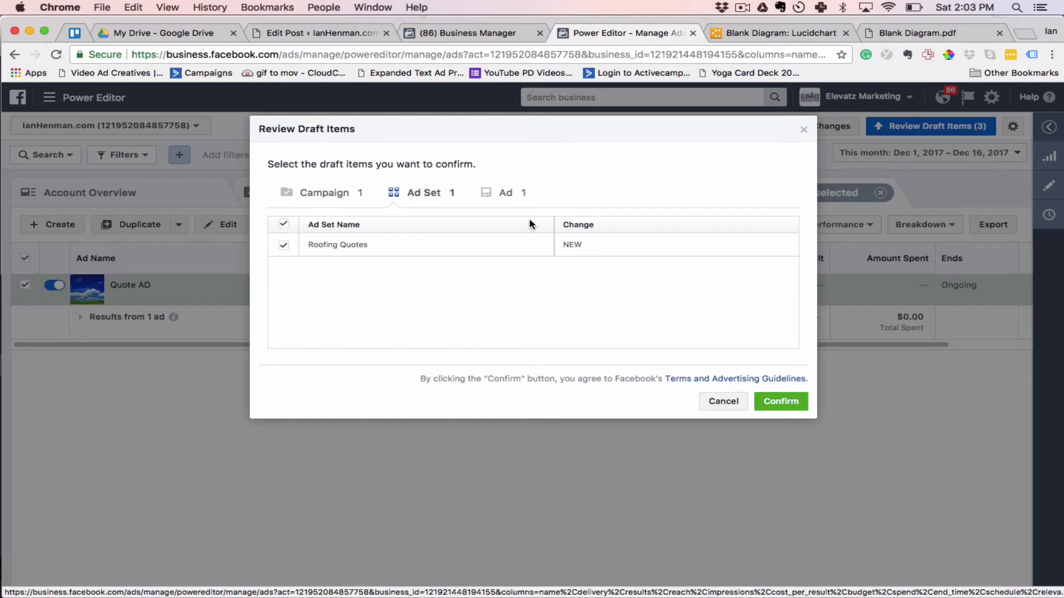
pyautogui.click(505, 194)
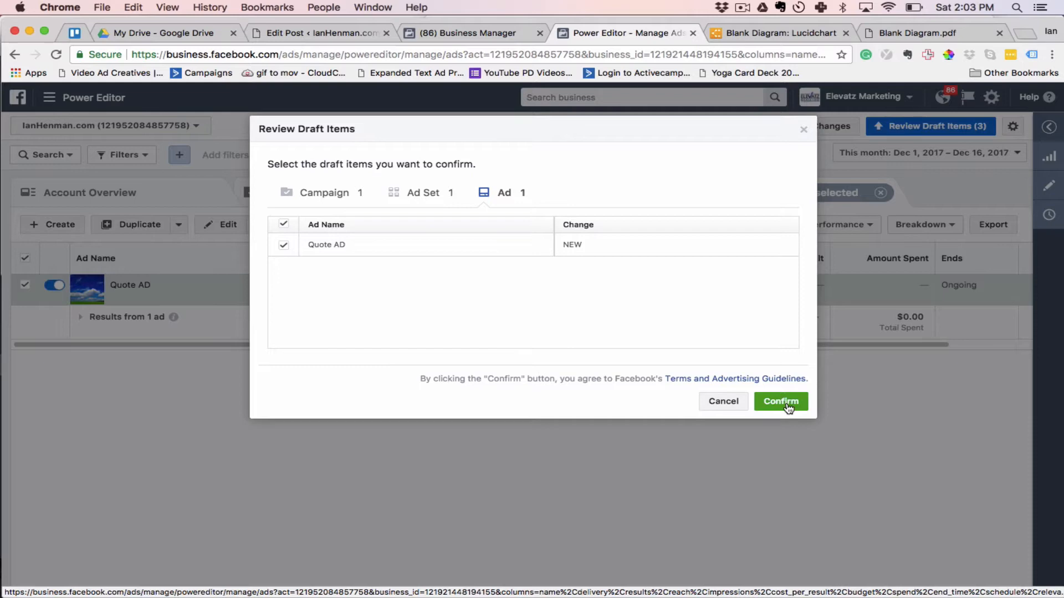
pyautogui.click(734, 406)
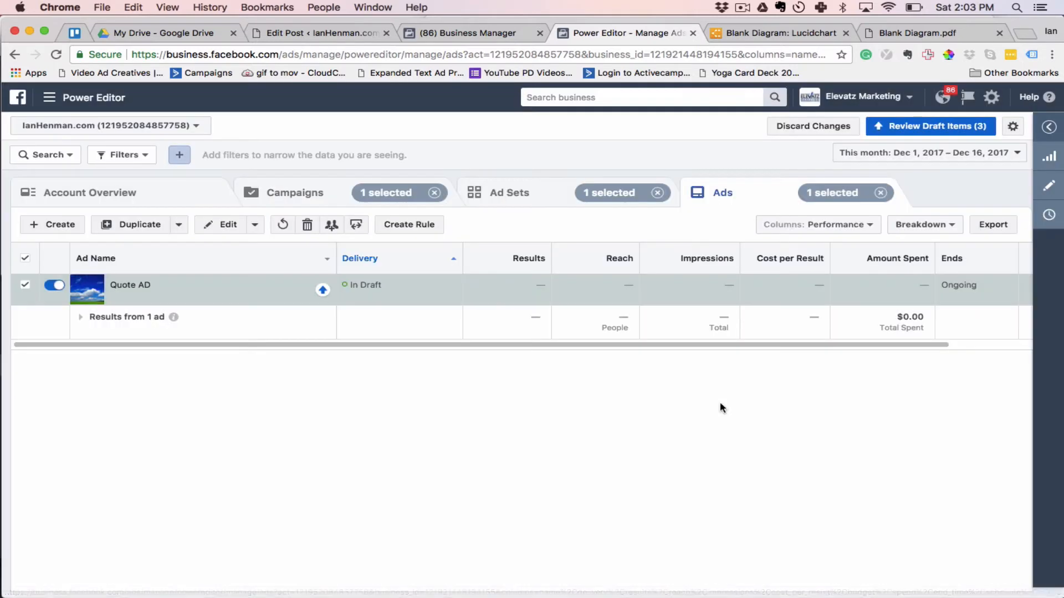
# Step: Compare the campaign and ad set lists with the campaign structure diagram in Blank Diagram.pdf, ending on the campaign list
pyautogui.click(290, 201)
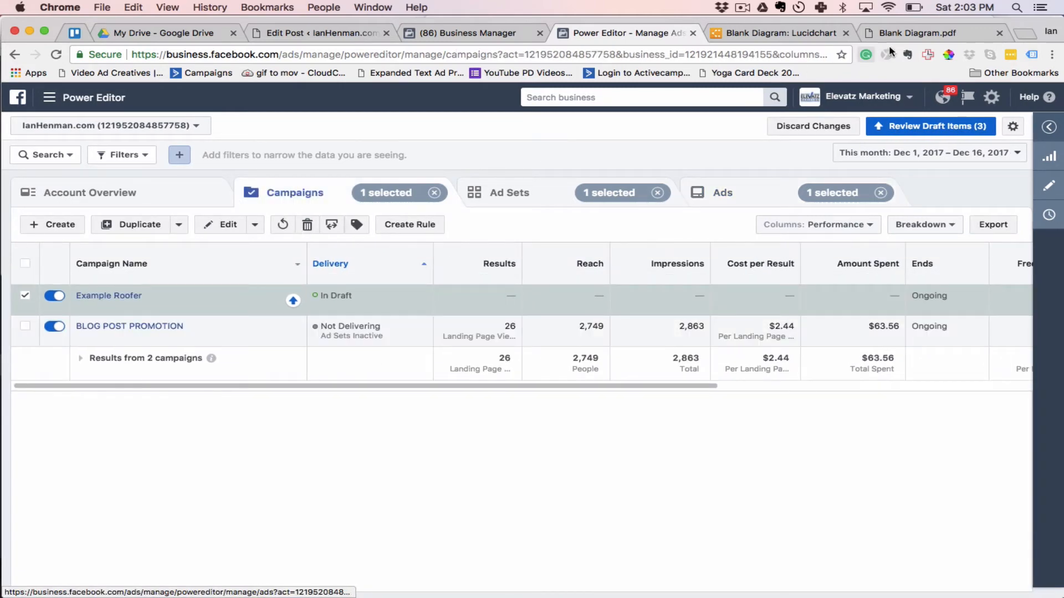
pyautogui.click(890, 34)
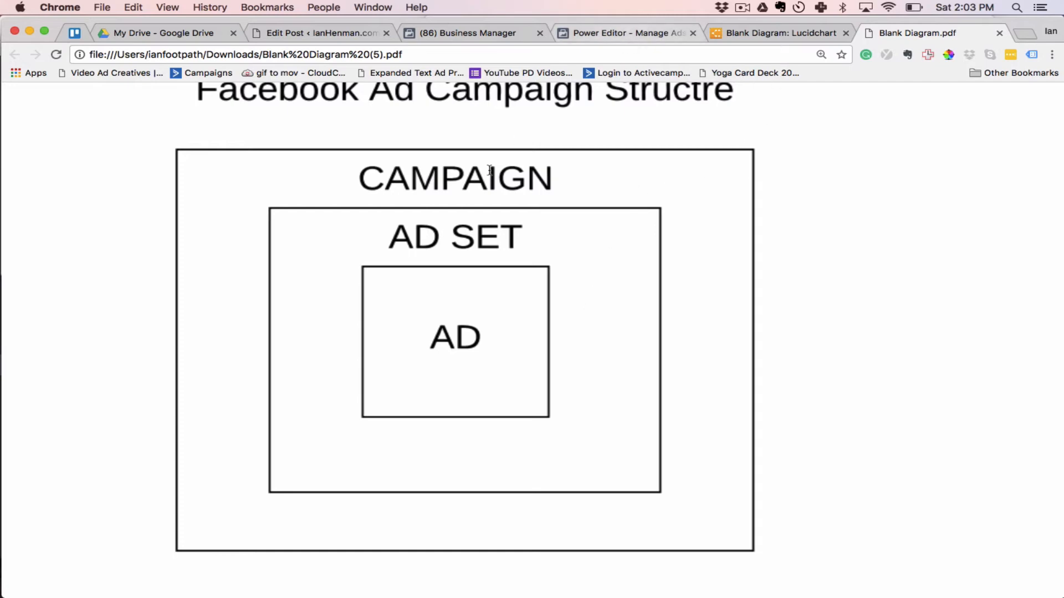
pyautogui.moveTo(383, 236); pyautogui.dragTo(524, 237)
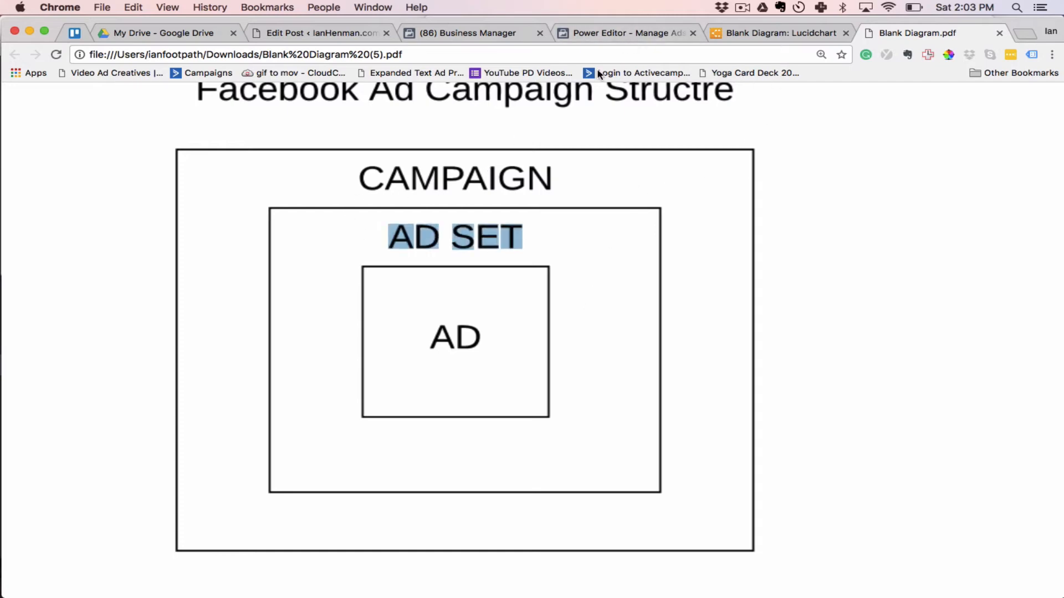
pyautogui.click(579, 34)
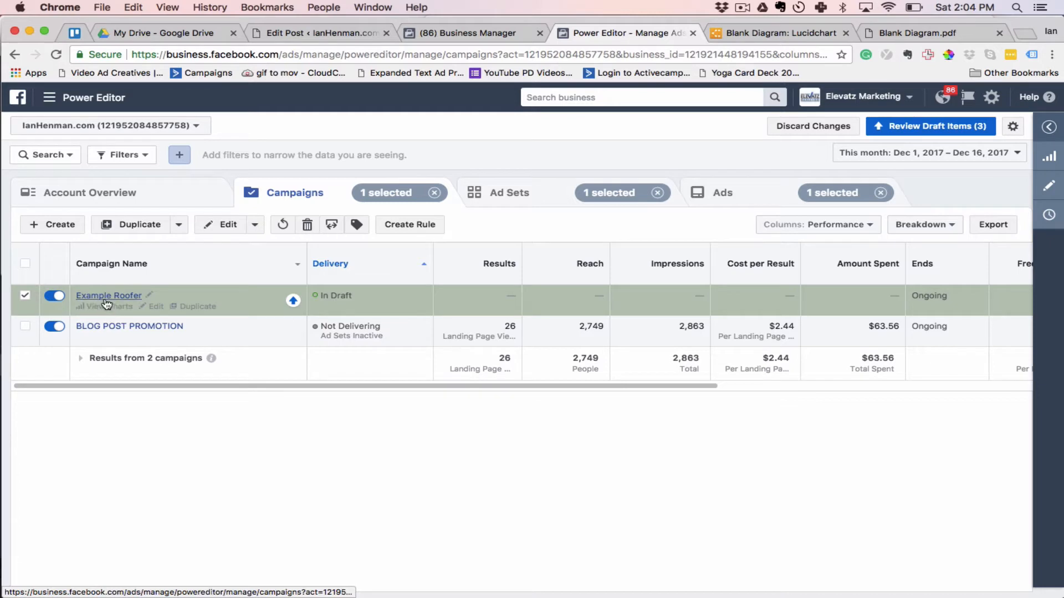
pyautogui.click(518, 198)
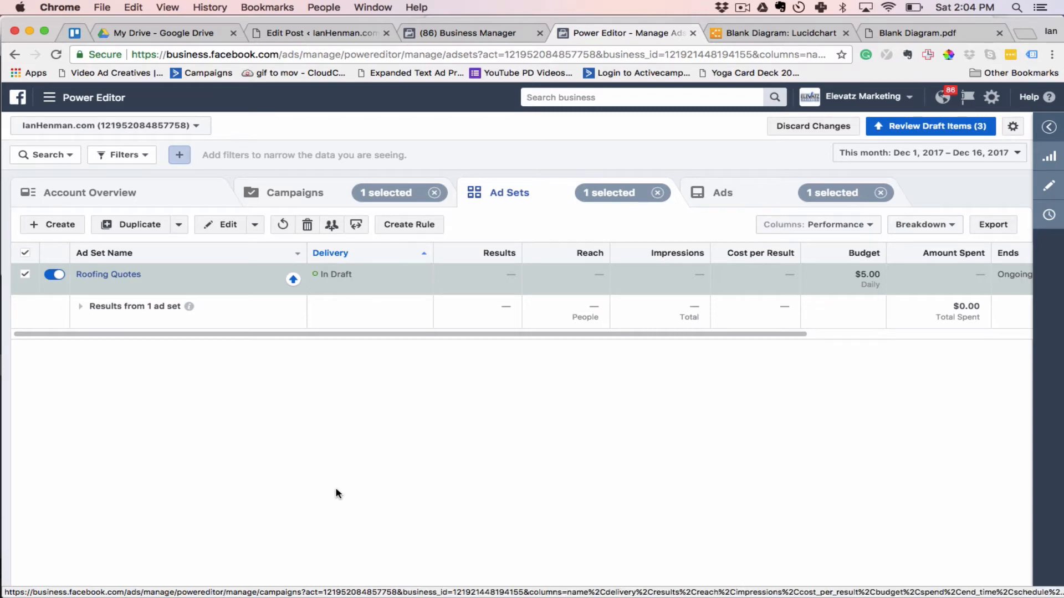
pyautogui.click(295, 194)
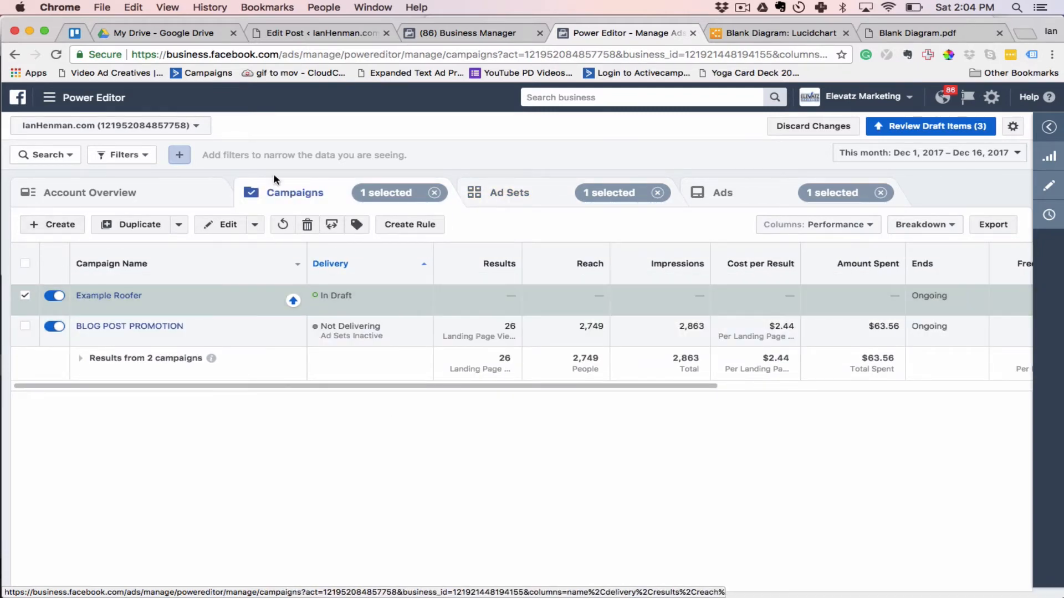
# Step: Duplicate the Roofing Quotes ad set once into the existing Example Roofer campaign
pyautogui.click(107, 298)
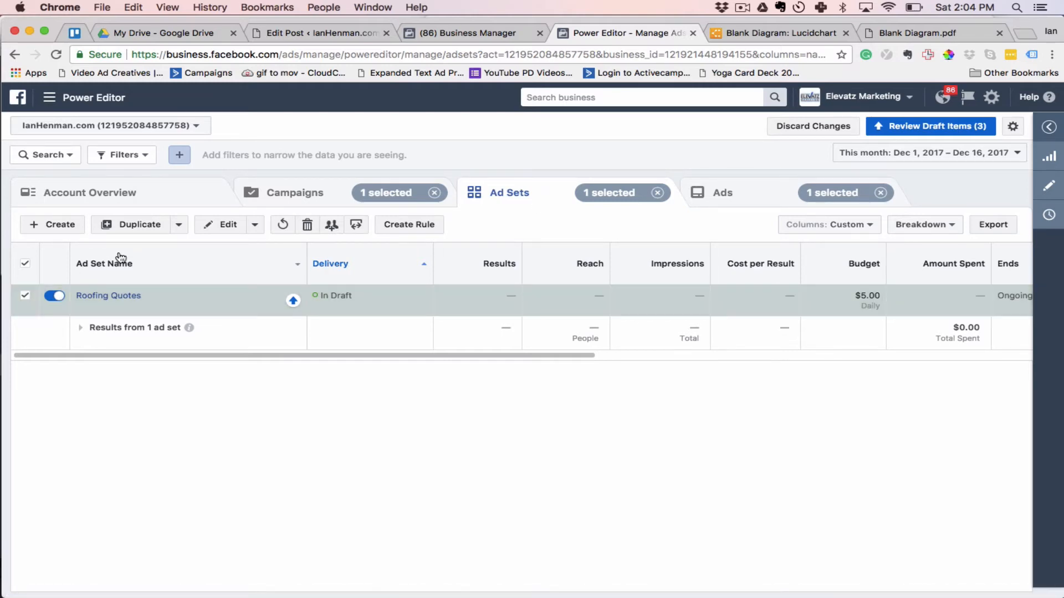
pyautogui.click(141, 231)
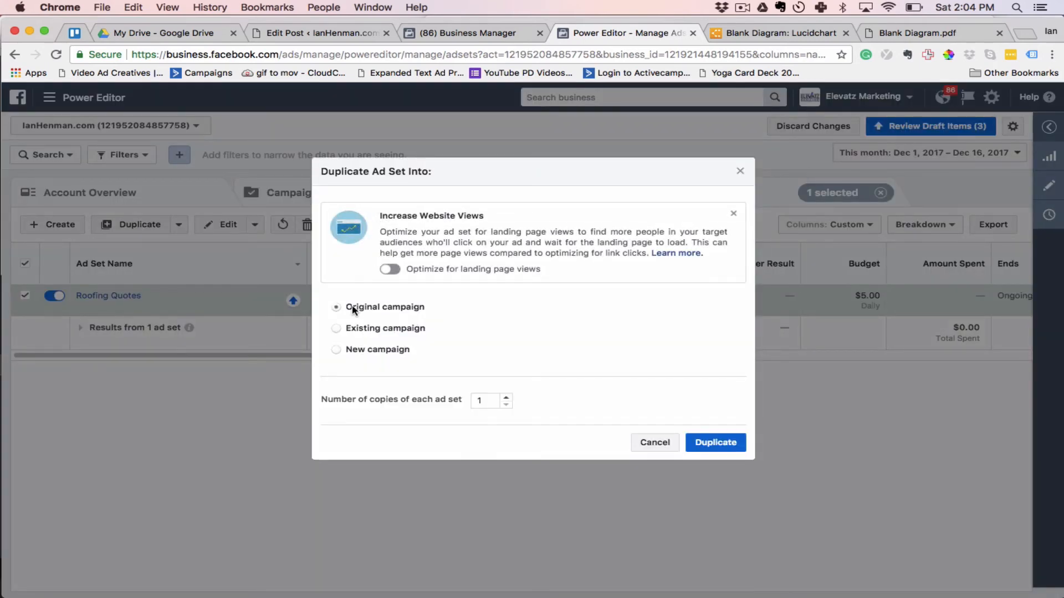
pyautogui.click(336, 329)
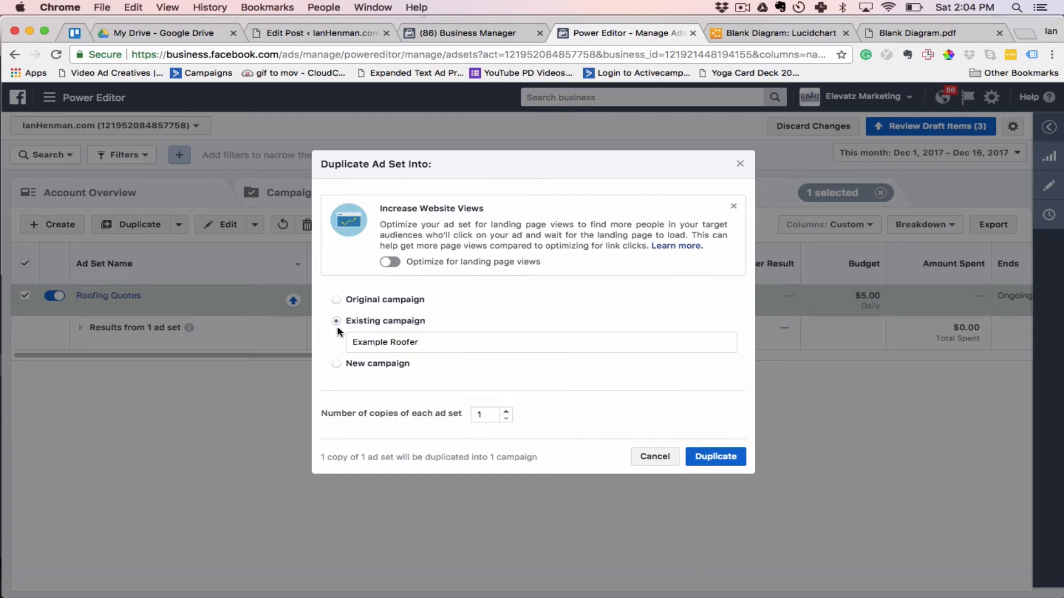
pyautogui.scroll(5, 409, 344)
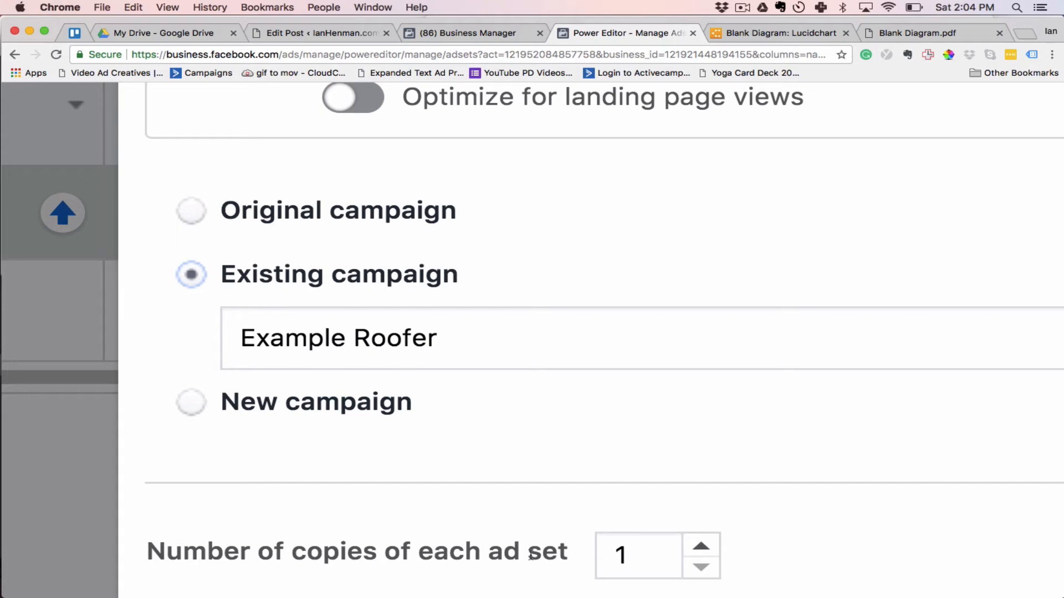
pyautogui.scroll(-5, 723, 563)
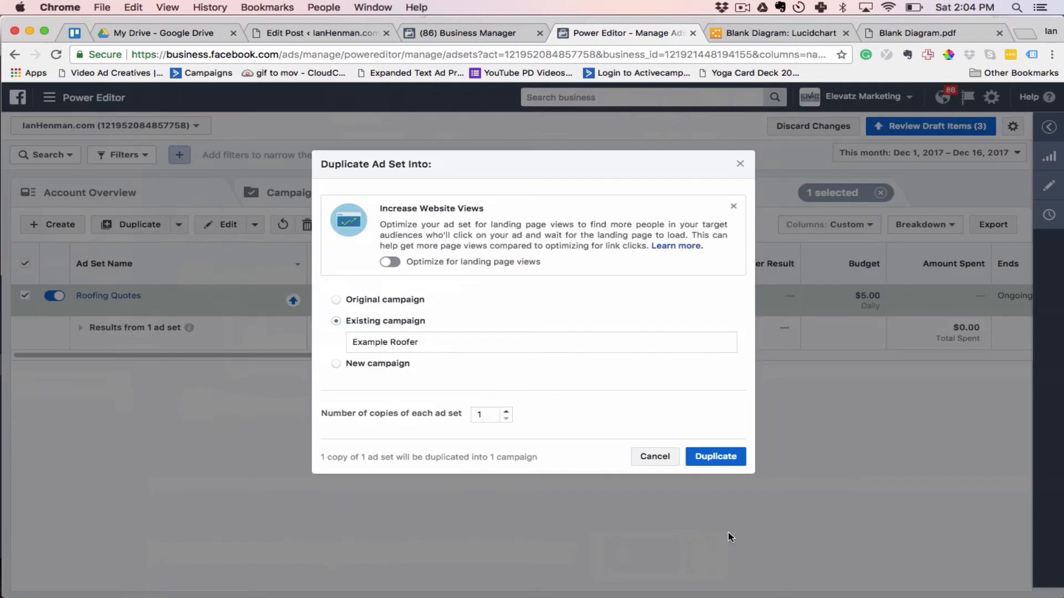
pyautogui.click(715, 456)
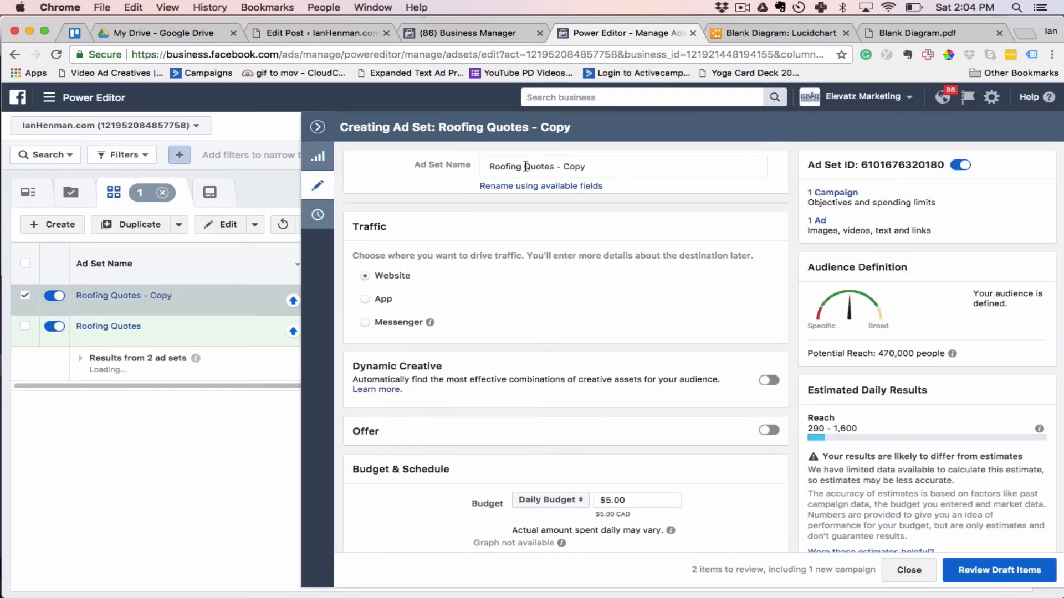
# Step: Rename the duplicated ad set as Roofing Service, look over its budget, audience and placement settings, and close its editor
pyautogui.moveTo(525, 166); pyautogui.dragTo(686, 168)
pyautogui.write('Servic')
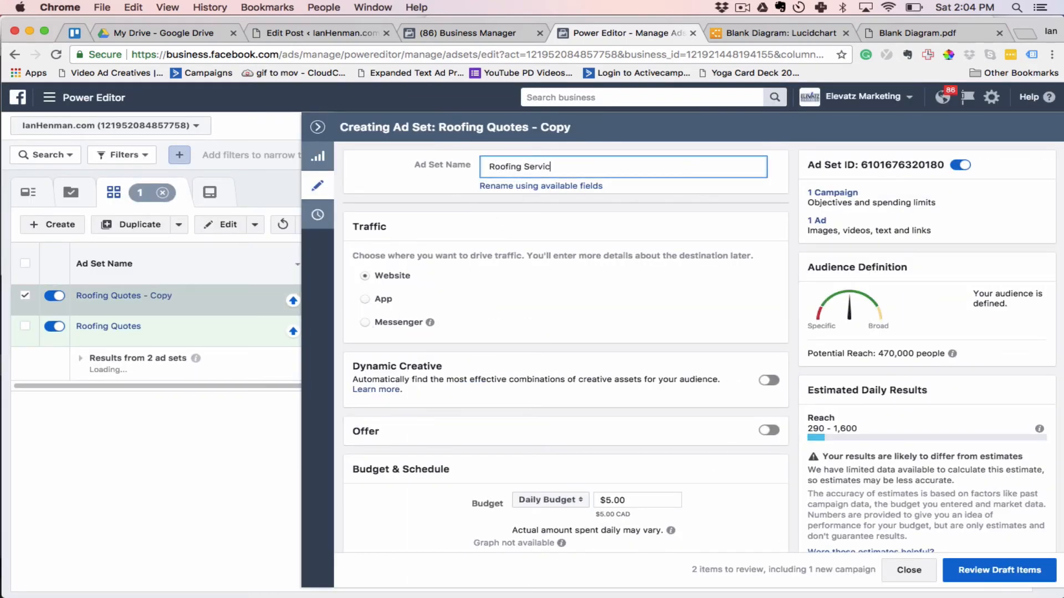
pyautogui.write('e')
pyautogui.scroll(-5, 620, 412)
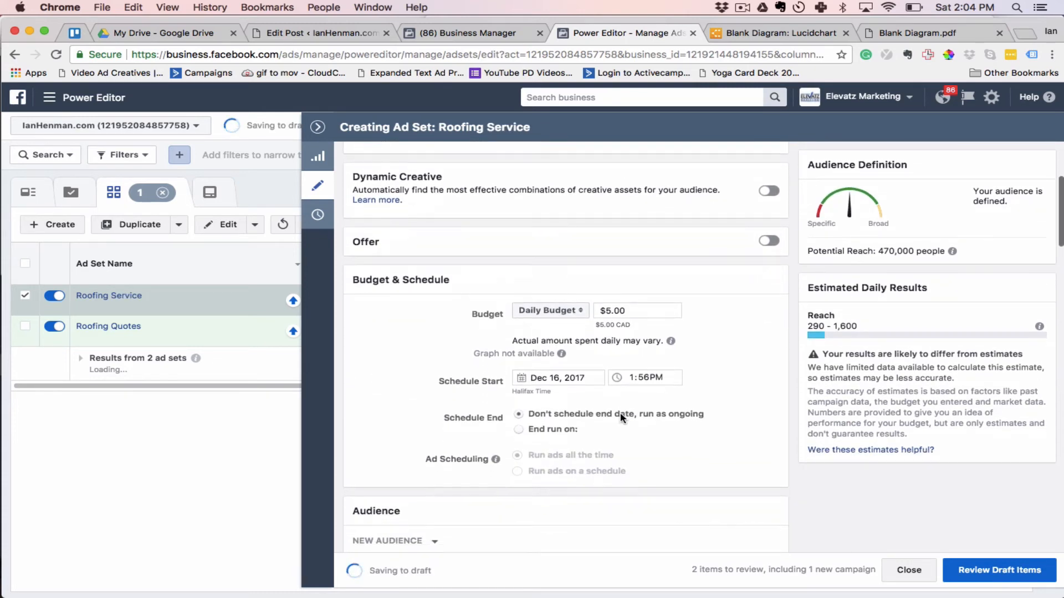
pyautogui.scroll(-7, 609, 313)
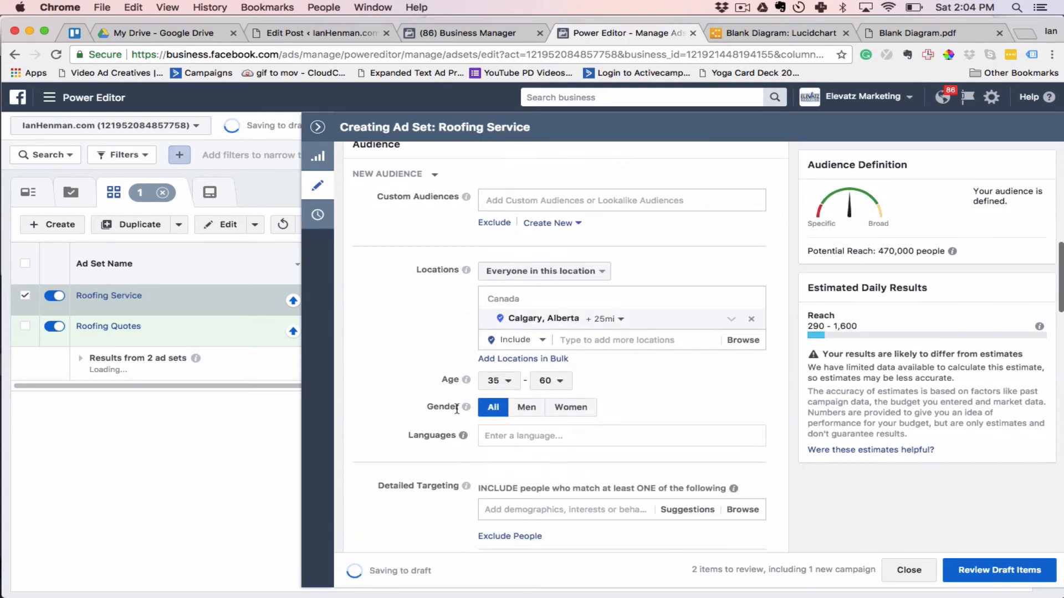
pyautogui.scroll(-10, 662, 404)
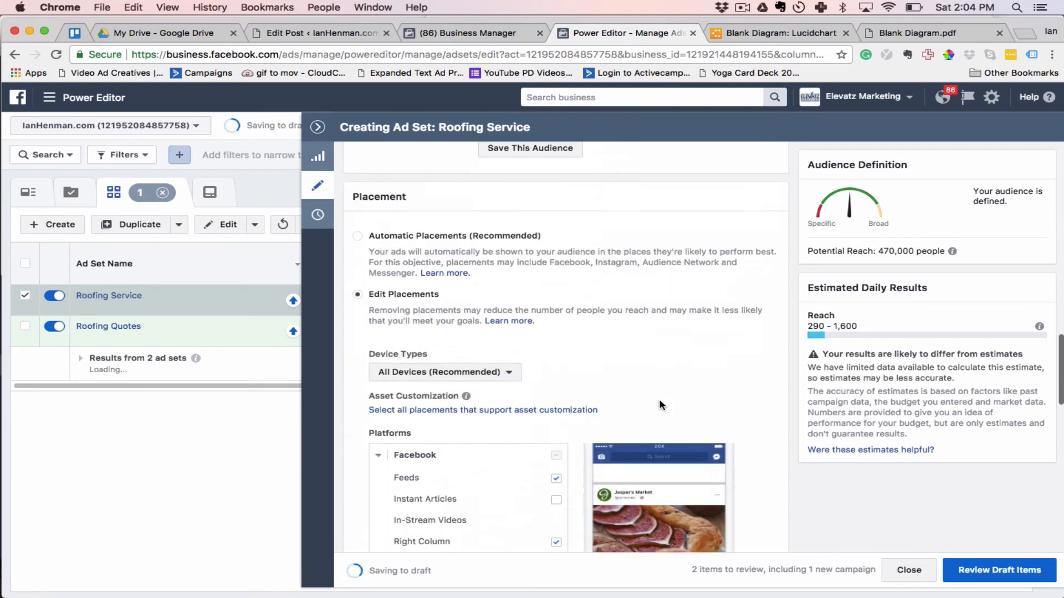
pyautogui.scroll(-2, 660, 405)
pyautogui.click(909, 570)
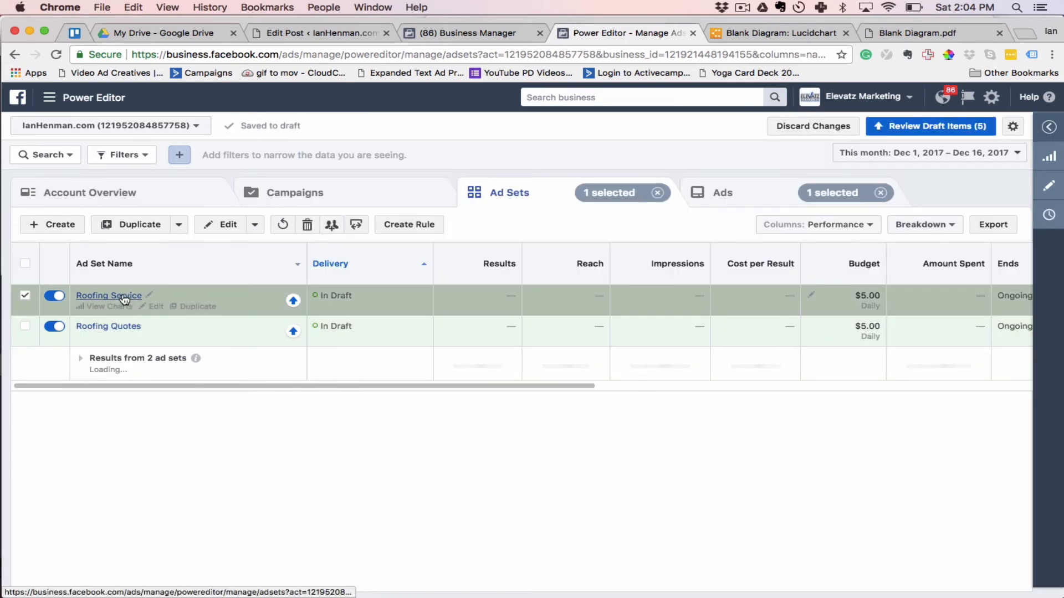
# Step: Clear the ad set selection, show the ads of the Roofing Service ad set, and open the selected Quote AD for editing
pyautogui.click(123, 298)
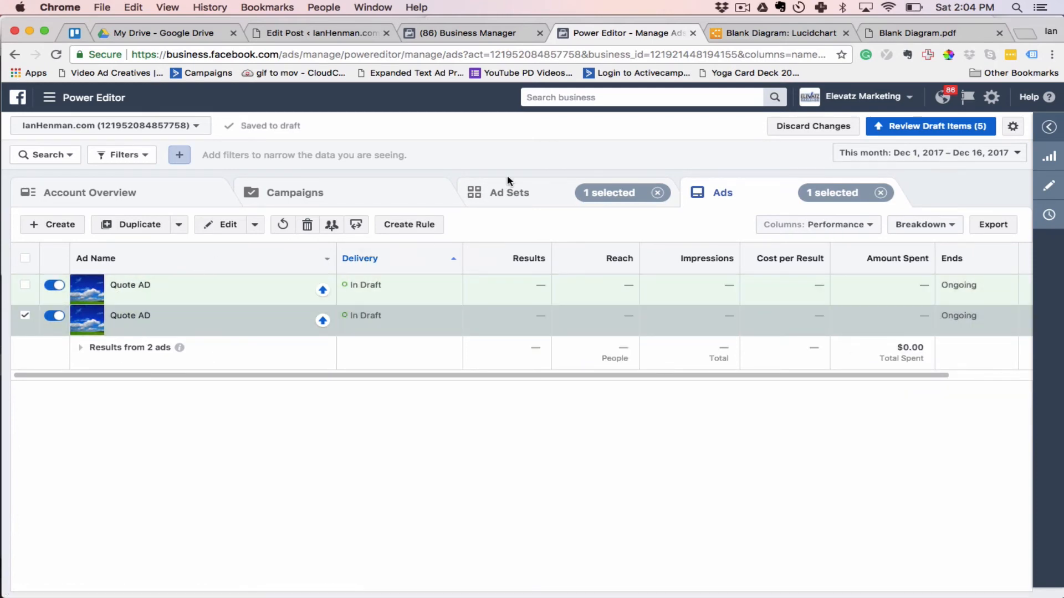
pyautogui.click(523, 188)
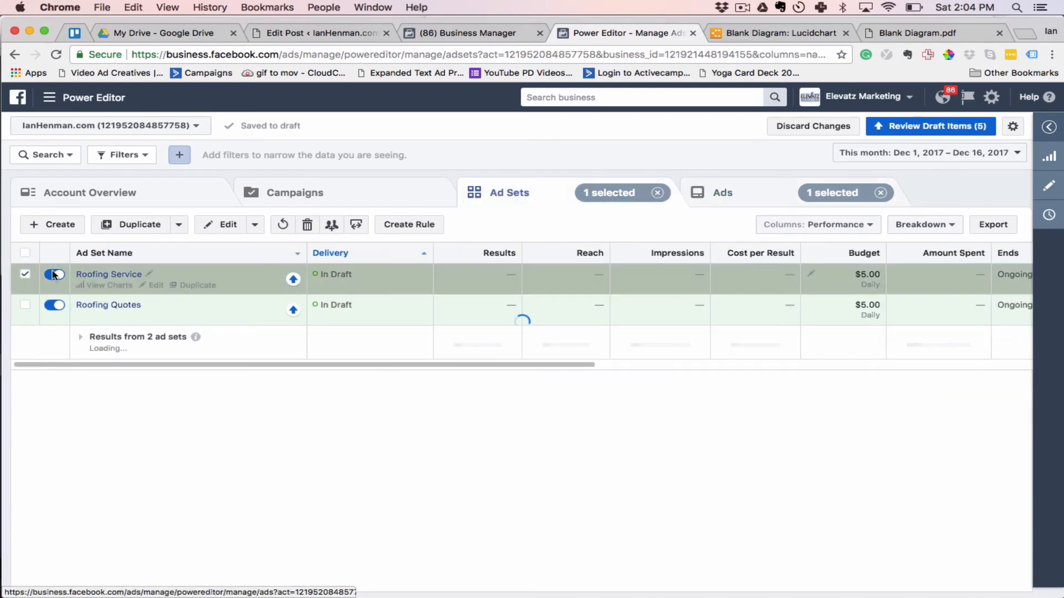
pyautogui.click(25, 296)
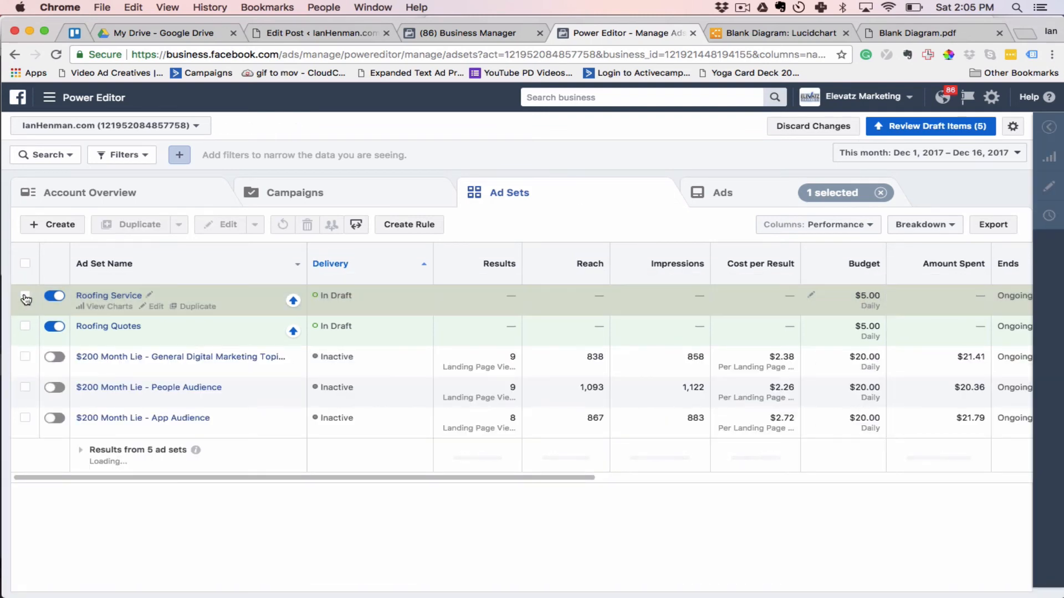
pyautogui.click(109, 296)
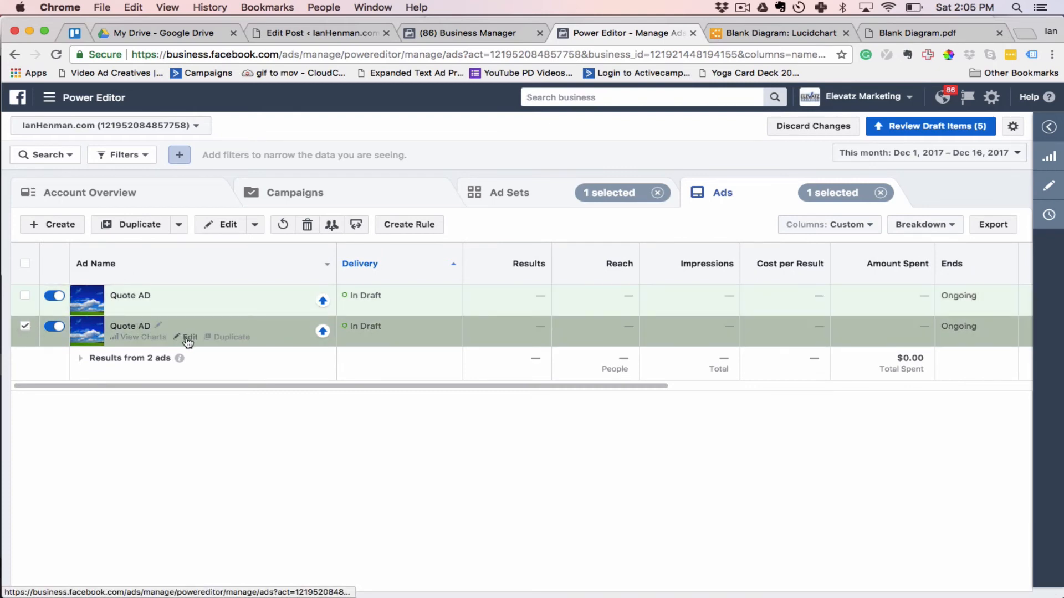
pyautogui.click(188, 339)
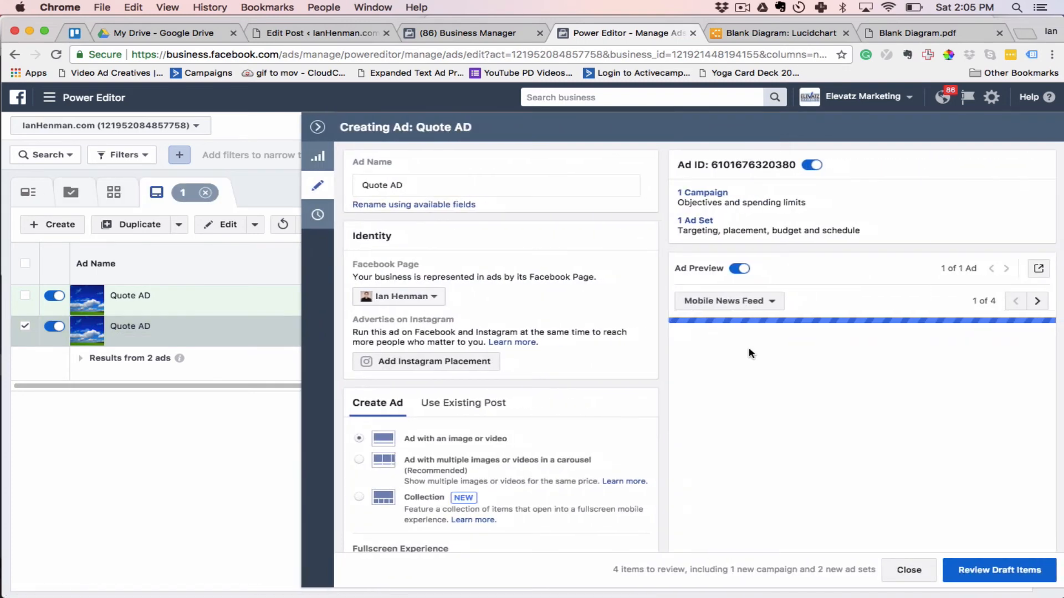
# Step: Replace the ad's image with the 828 × 552 library picture of a man beside a fan
pyautogui.scroll(-3, 749, 353)
pyautogui.scroll(-2, 749, 353)
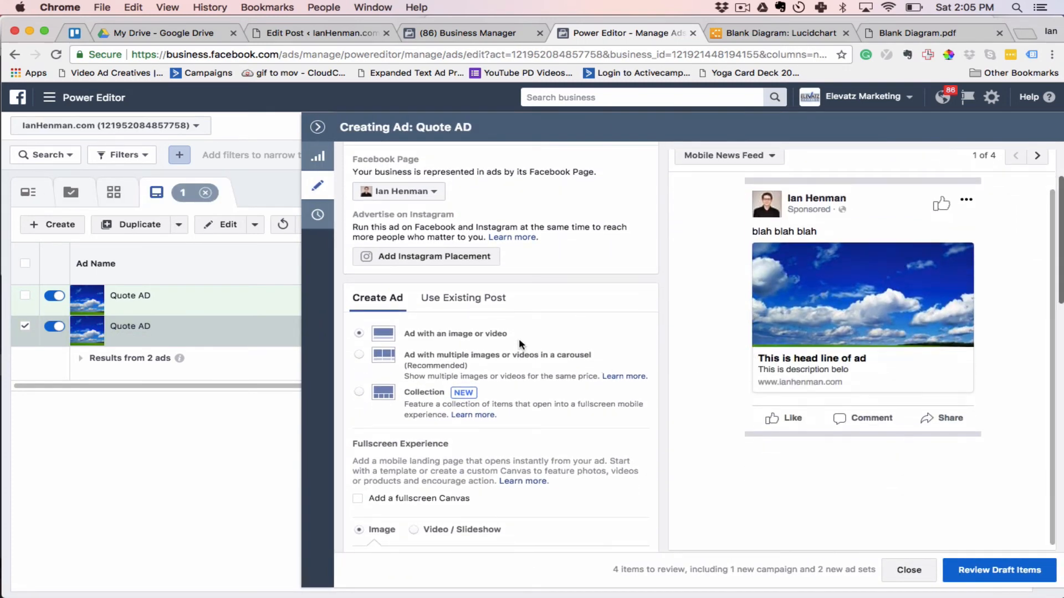
pyautogui.scroll(-5, 520, 345)
pyautogui.scroll(-1, 518, 345)
pyautogui.click(636, 360)
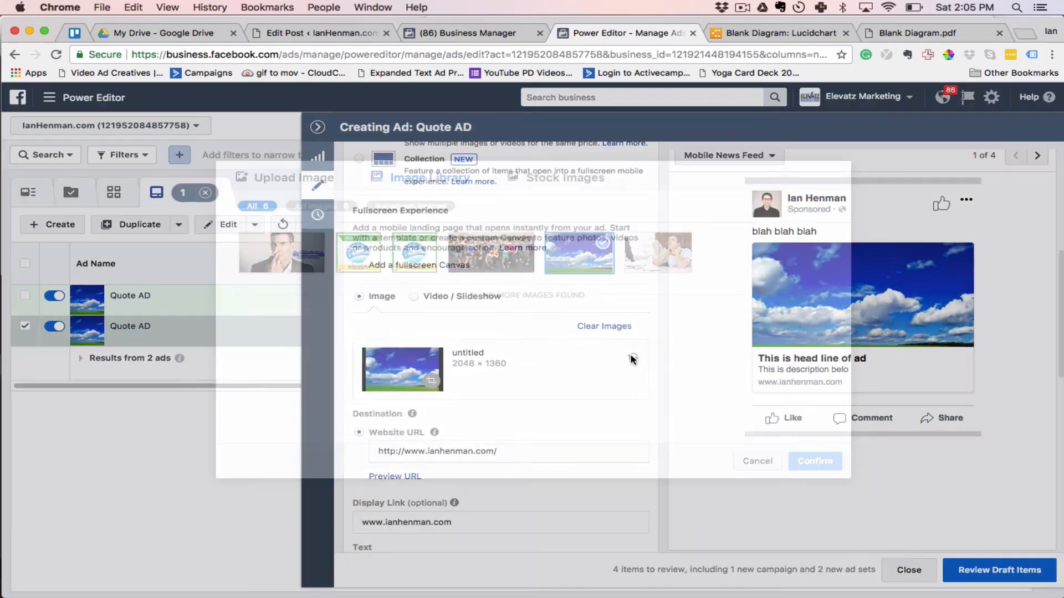
pyautogui.click(657, 256)
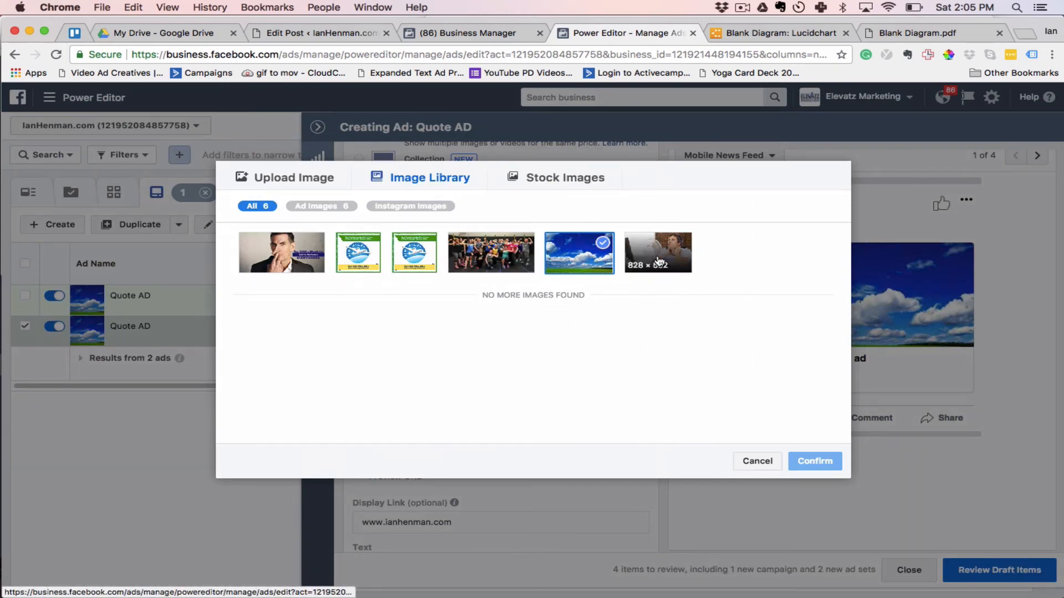
pyautogui.click(816, 461)
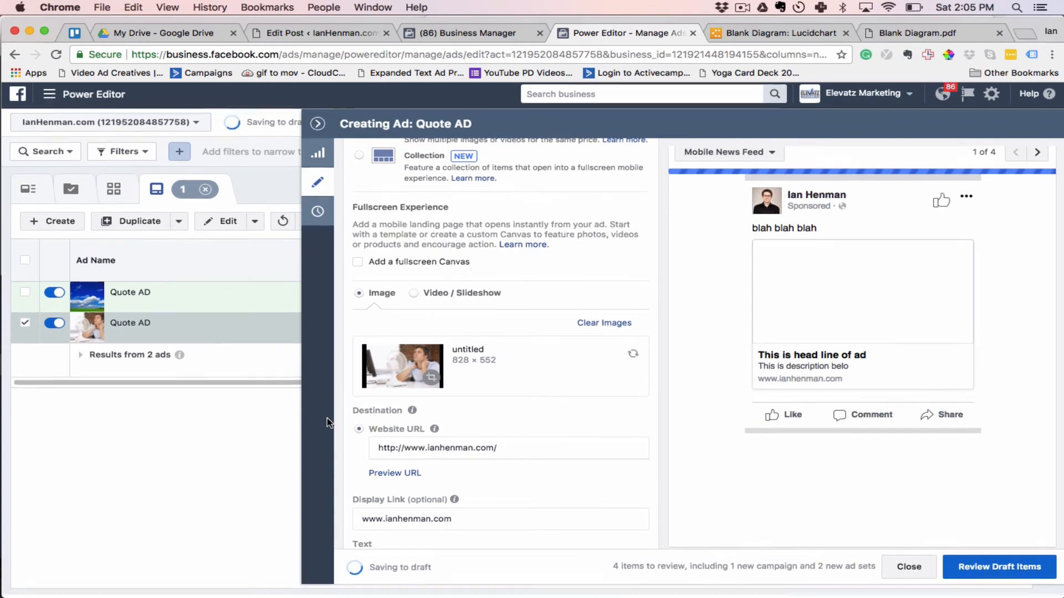
# Step: Check the ad's text, headline, description, call to action and mobile preview, and close the ad editor
pyautogui.scroll(-5, 512, 450)
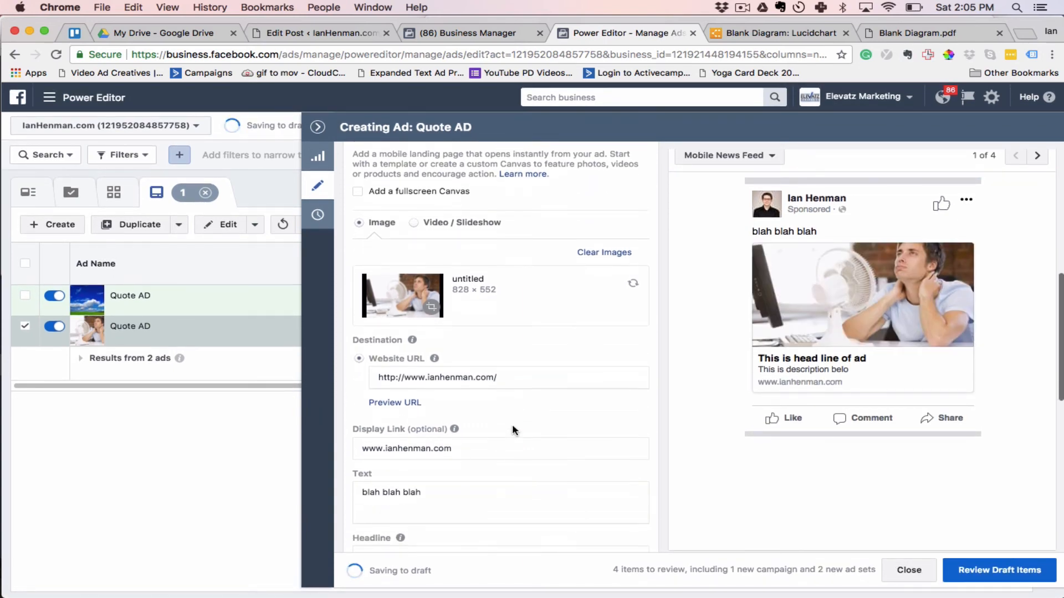
pyautogui.scroll(-5, 485, 372)
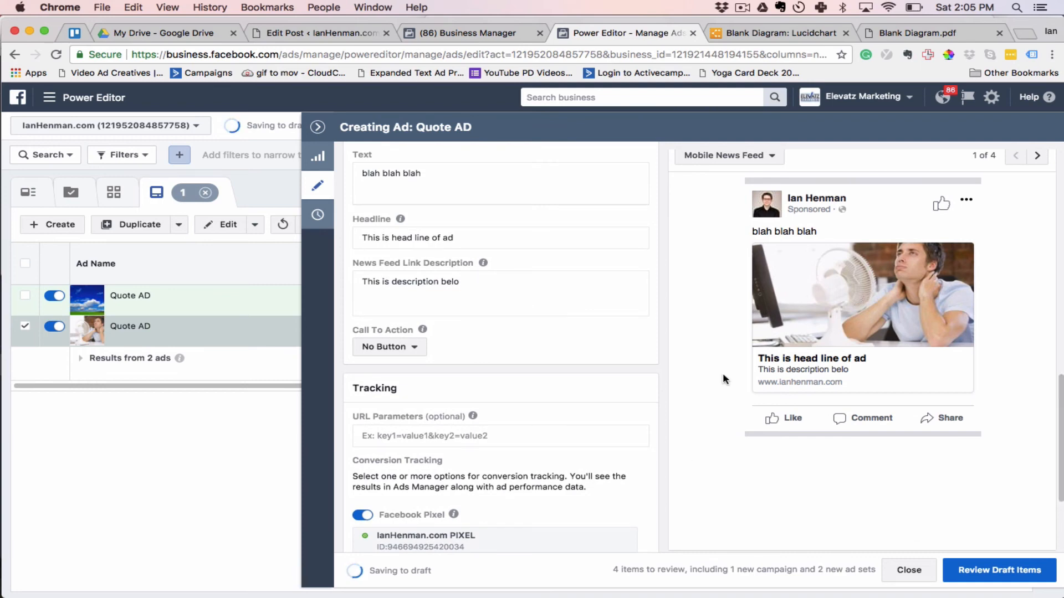
pyautogui.scroll(1, 722, 373)
pyautogui.scroll(8, 532, 382)
pyautogui.scroll(1, 531, 380)
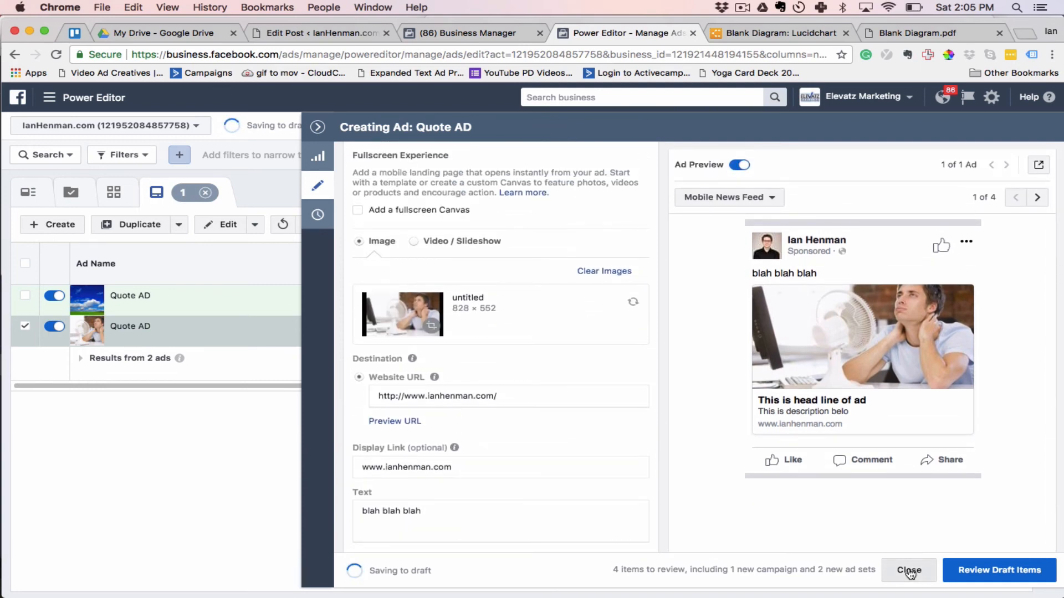
pyautogui.click(909, 571)
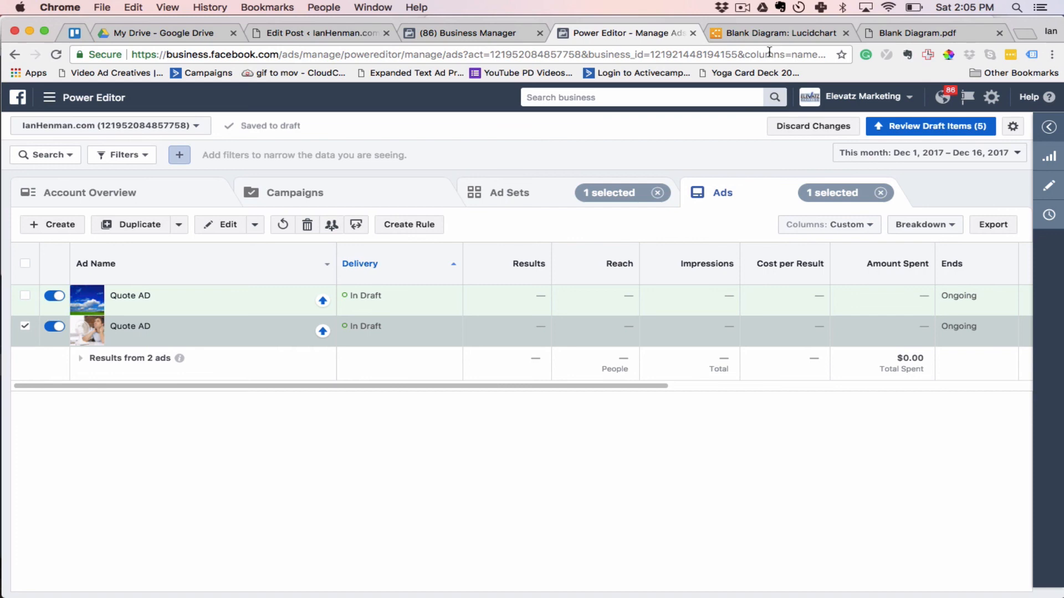
# Step: View the Facebook ad campaign structure diagram in Lucidchart and return to Power Editor
pyautogui.click(758, 31)
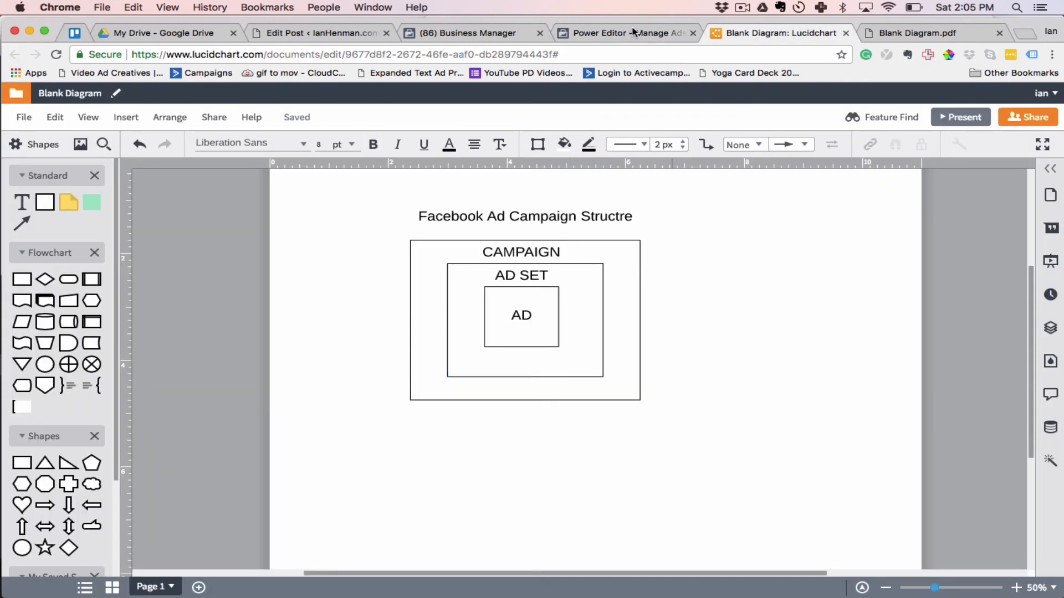
pyautogui.click(614, 38)
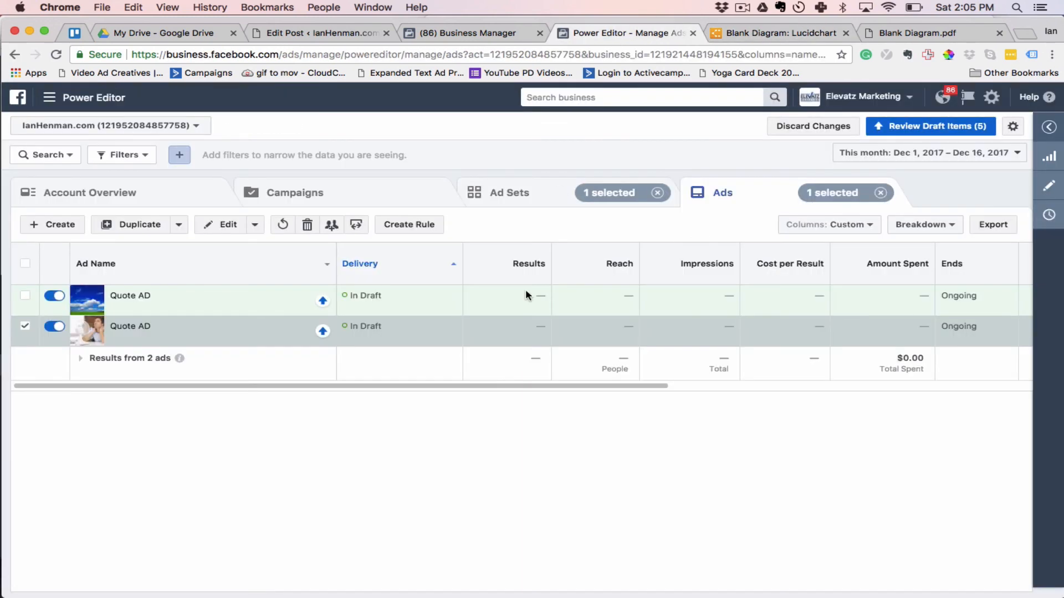